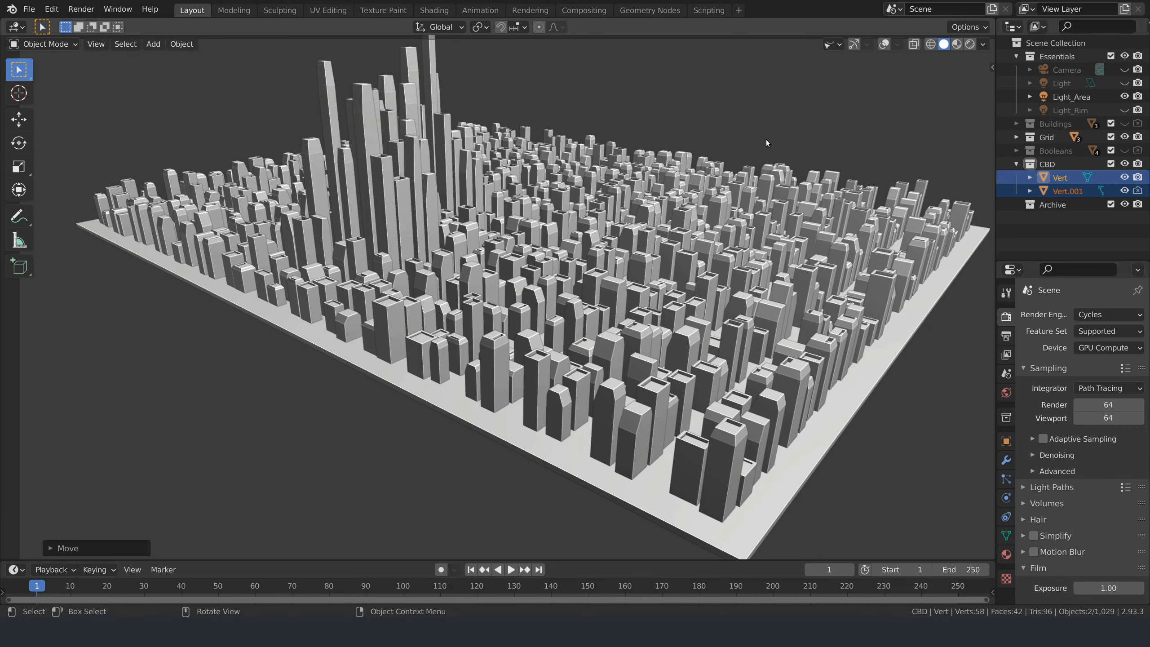
Move the selected Vert objects horizontally across the finished city grid.
key(g)
key(shift+z)
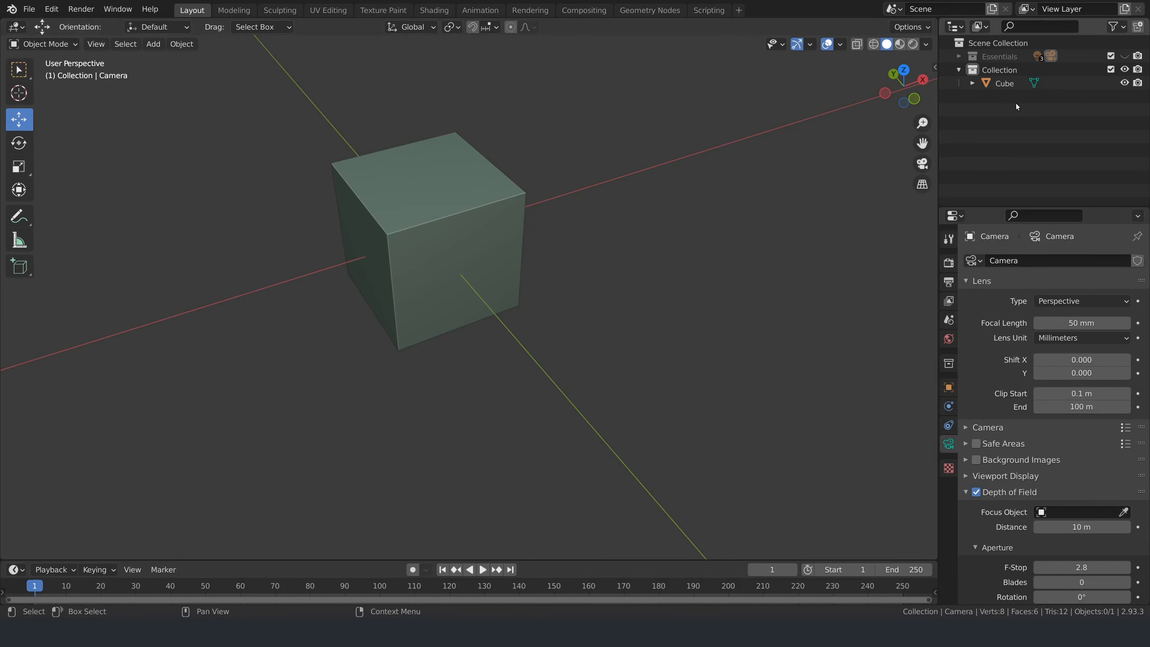
Rename the default collection to Buildings and the cube inside it to Building_01.
double_click(1000, 69)
text(Buildings)
key(Return)
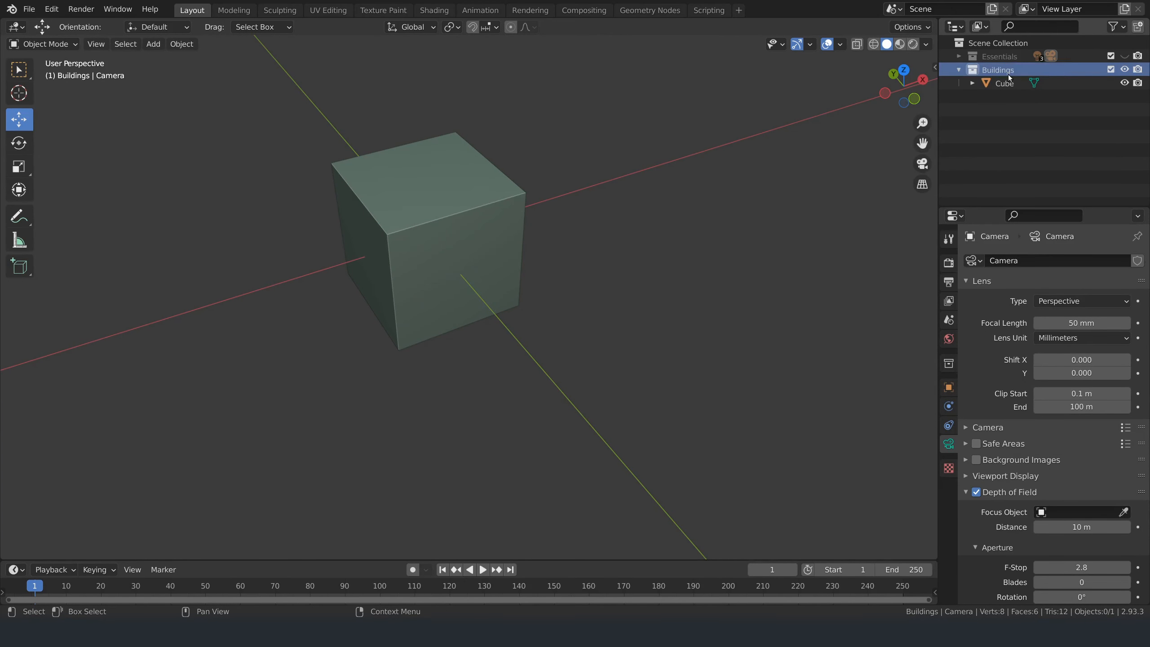
double_click(1003, 83)
text(Building_01)
key(Return)
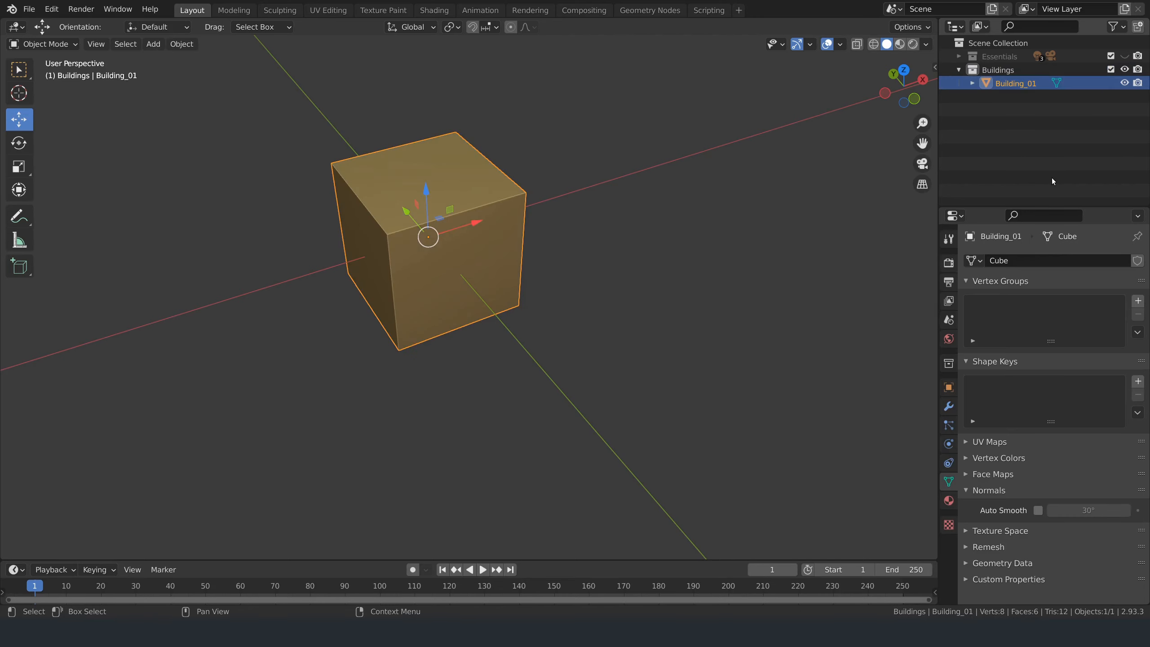
Create a new collection beside Buildings in the scene and name it Grid.
click(989, 116)
right_click(988, 115)
click(988, 115)
click(994, 101)
key(i)
double_click(995, 96)
text(Grid)
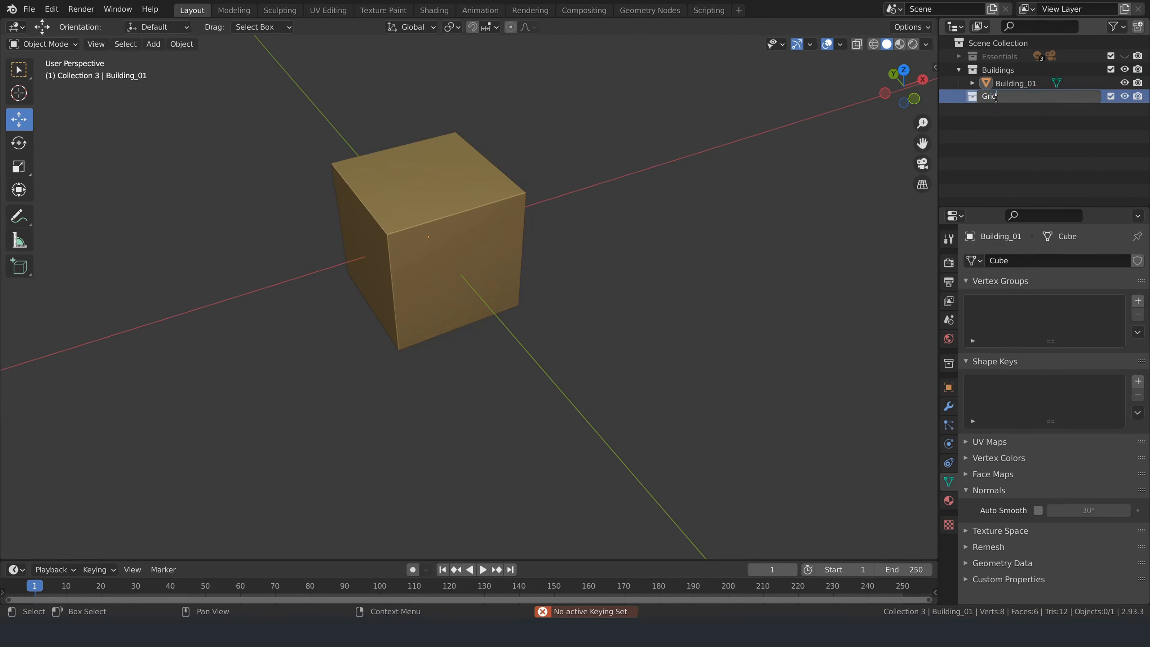
key(Return)
Move Building_01 along the global X axis to about -8 m, away from the world origin.
scroll(615, 320, down, 3)
click(447, 261)
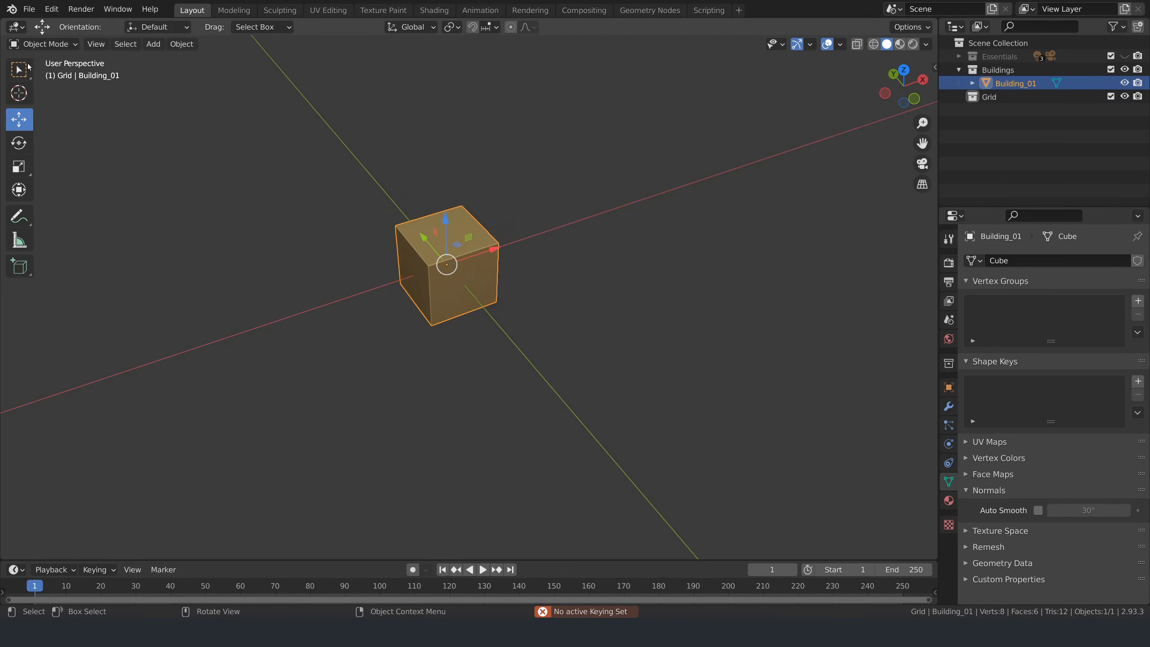
key(w)
middle_drag(606, 324, 588, 319)
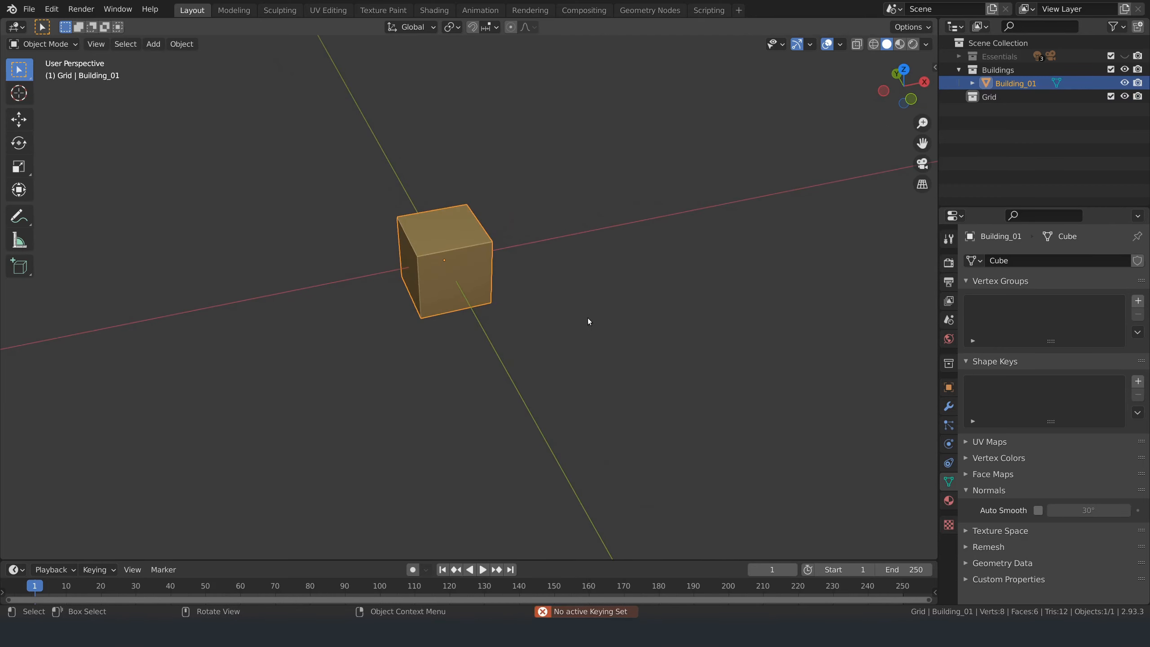
key(g)
key(x)
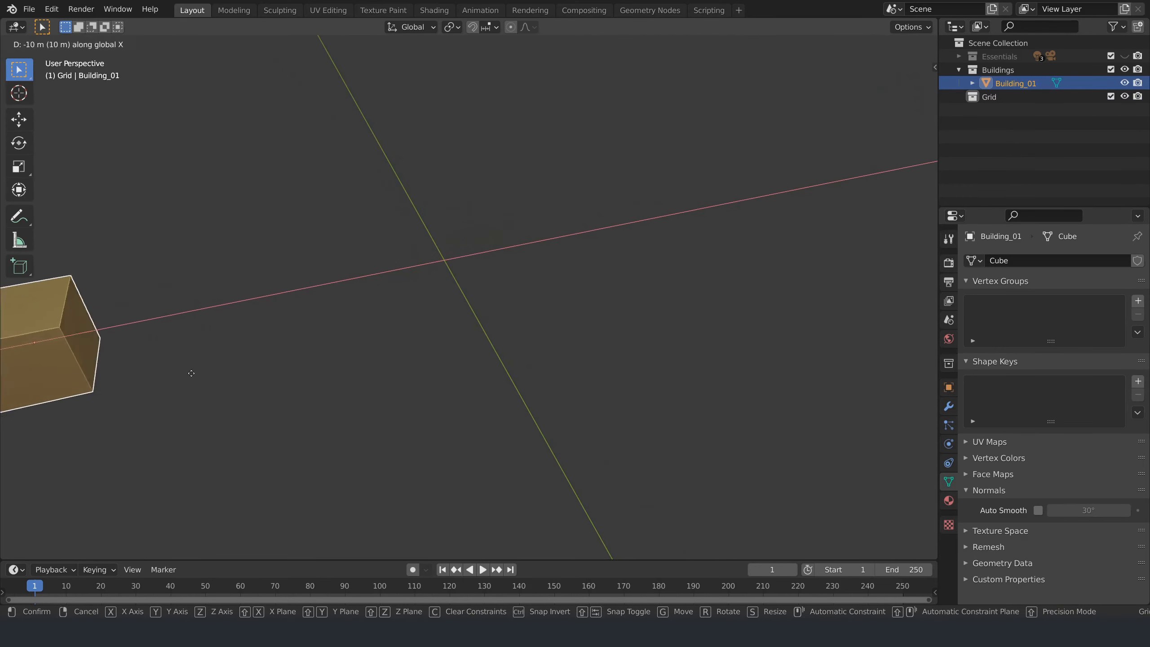
click(279, 355)
middle_drag(290, 355, 317, 363)
Add a mesh plane at the world origin inside the Grid collection.
click(989, 97)
middle_drag(638, 285, 570, 264)
click(153, 44)
click(280, 57)
Extrude the plane's positive-X edge twice along X, 2 m each time, to form a three-face strip, and save the file.
key(Tab)
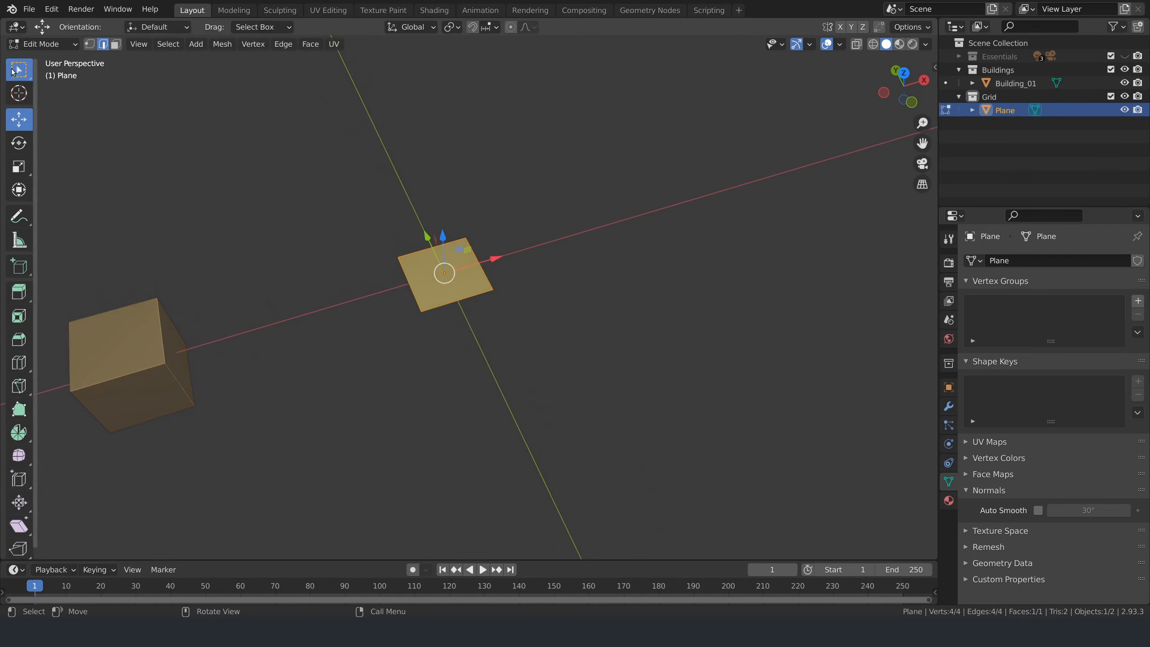
click(14, 71)
click(478, 260)
key(e)
key(x)
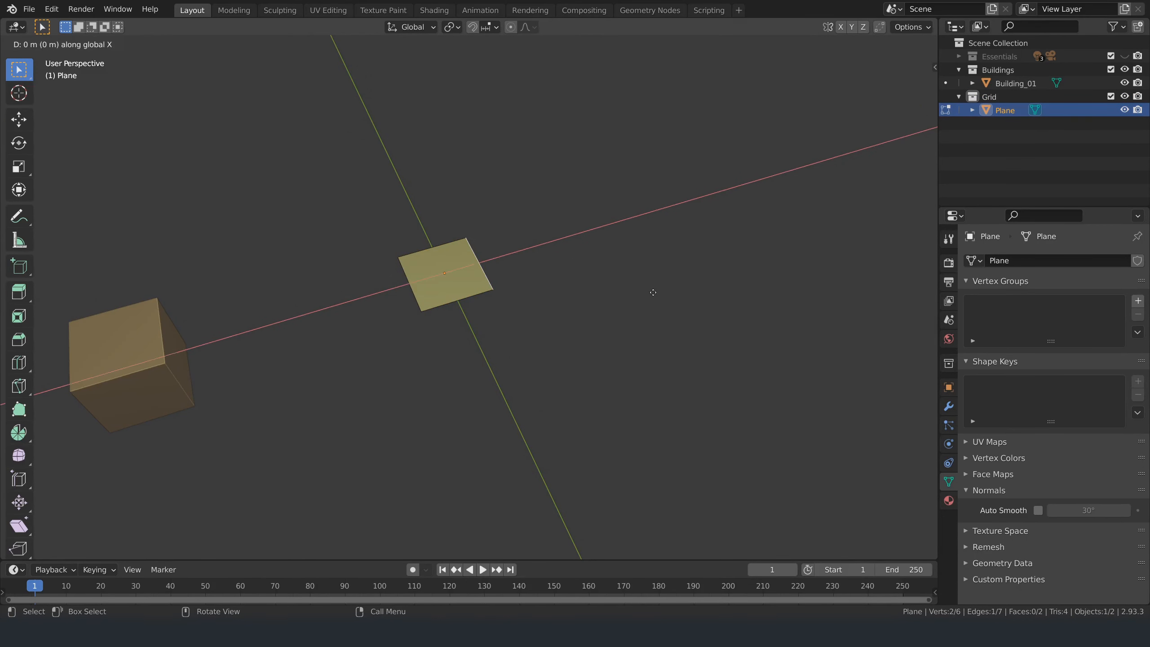
click(726, 269)
key(e)
key(x)
click(705, 313)
middle_drag(706, 313, 580, 238)
key(ctrl+s)
key(Tab)
Add a Geometry Nodes modifier to the plane and save the file.
middle_drag(728, 229, 684, 231)
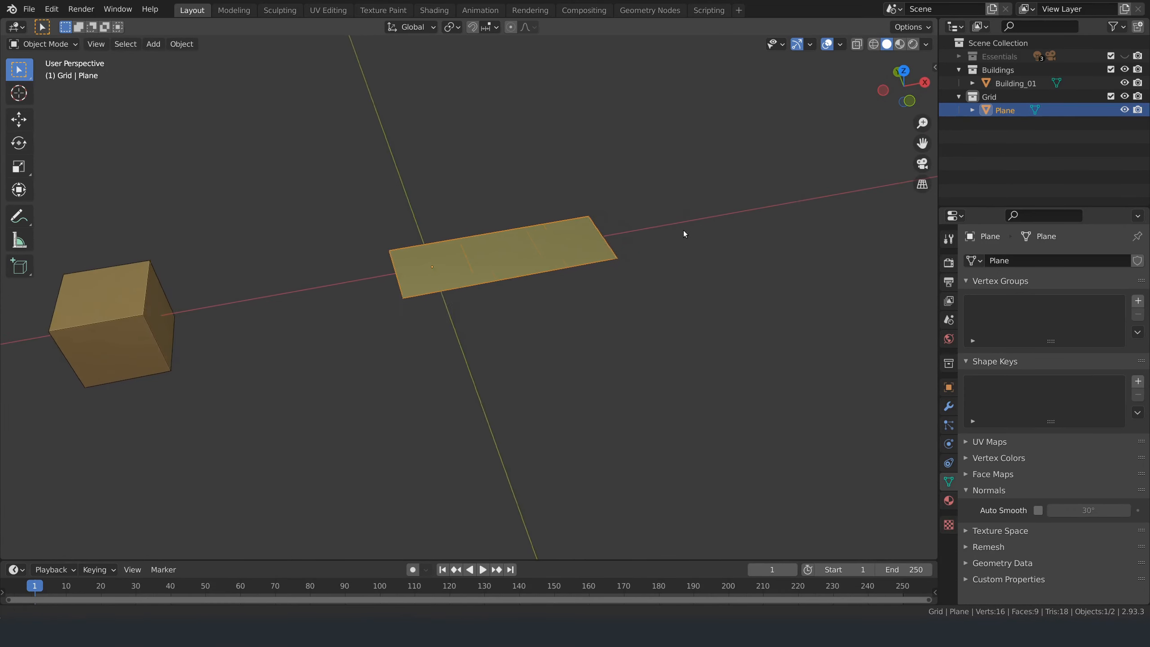
scroll(643, 258, up, 2)
click(948, 406)
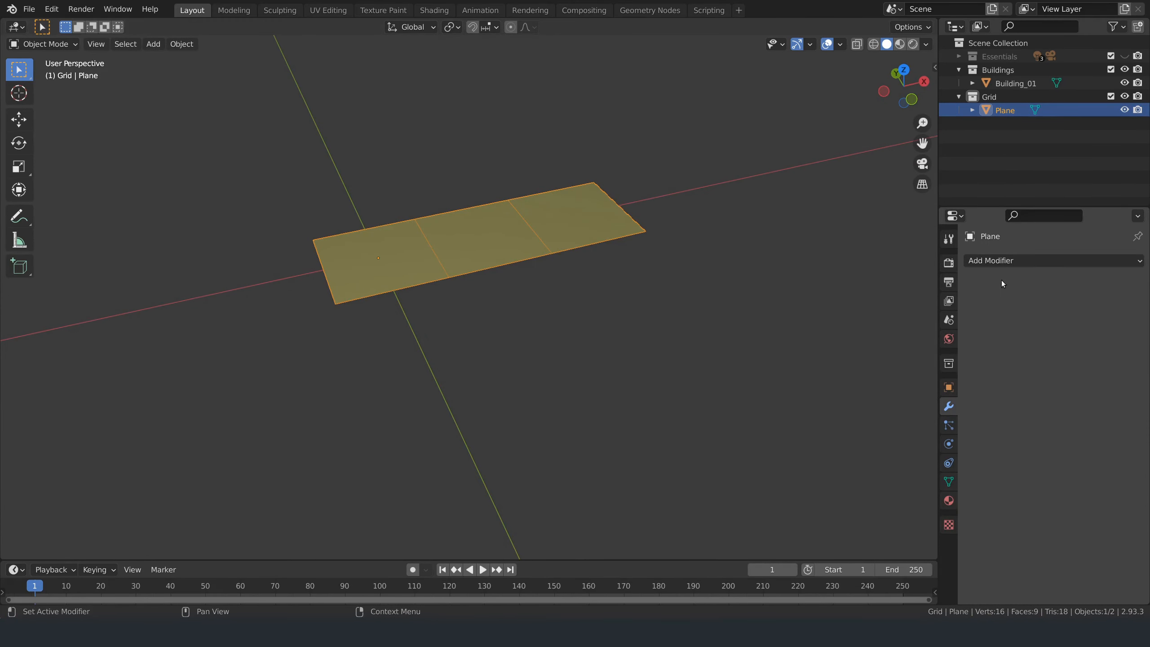
click(1001, 260)
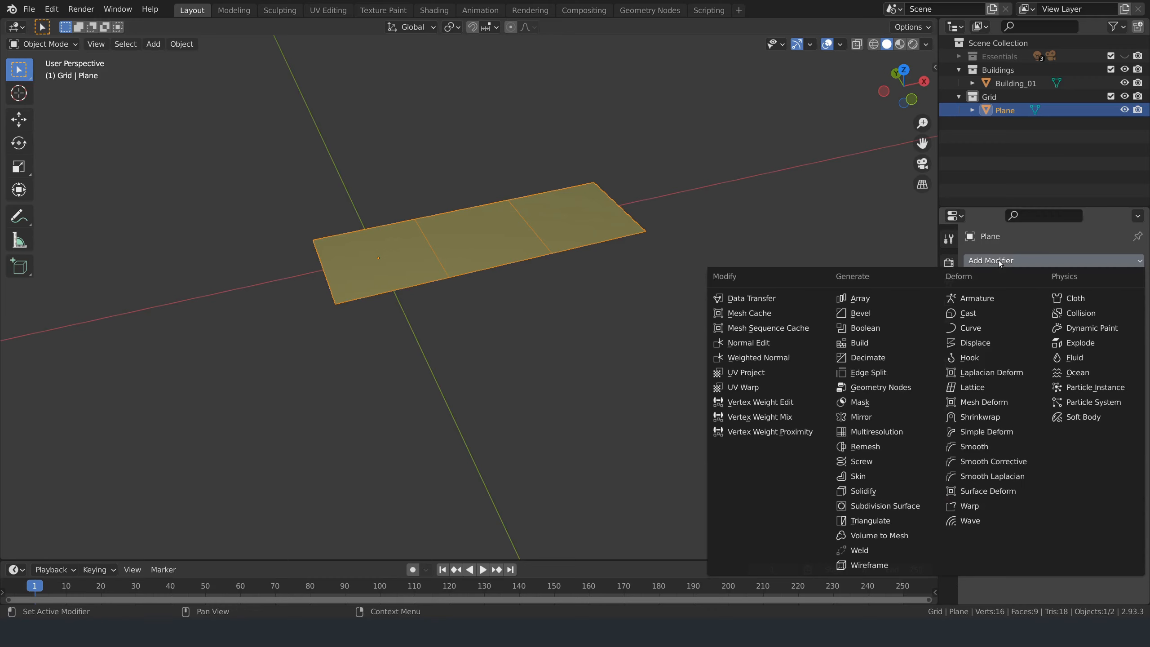
click(889, 387)
key(ctrl+s)
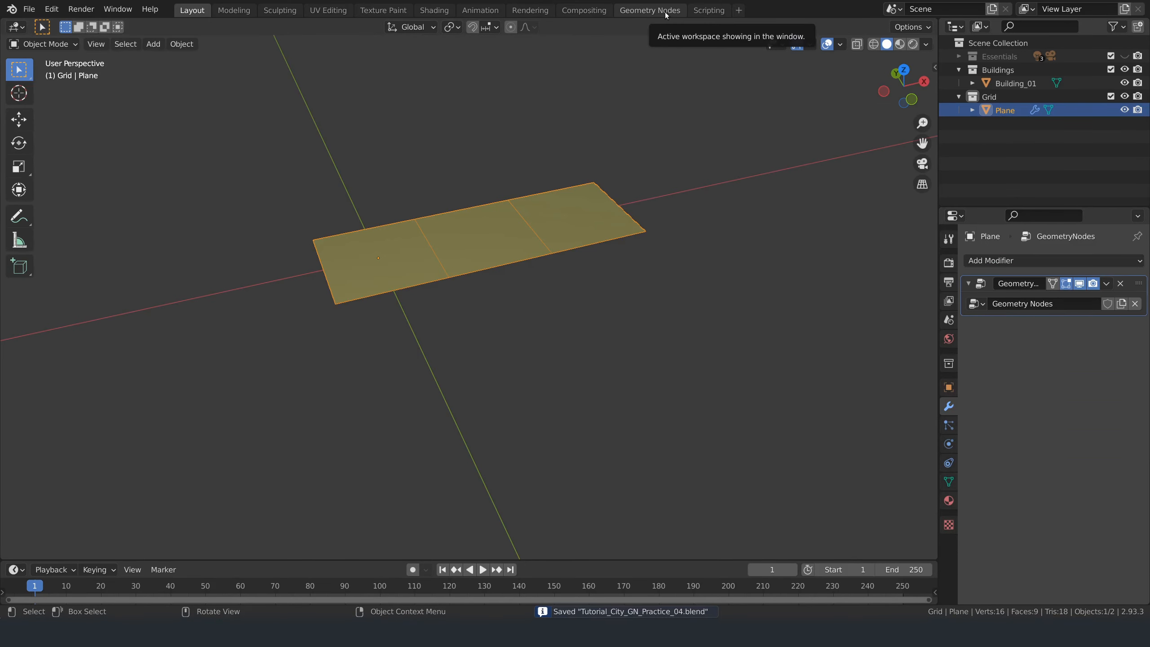
Switch to the Geometry Nodes workspace, enlarge the node editor area and frame the plane in the viewport.
click(666, 14)
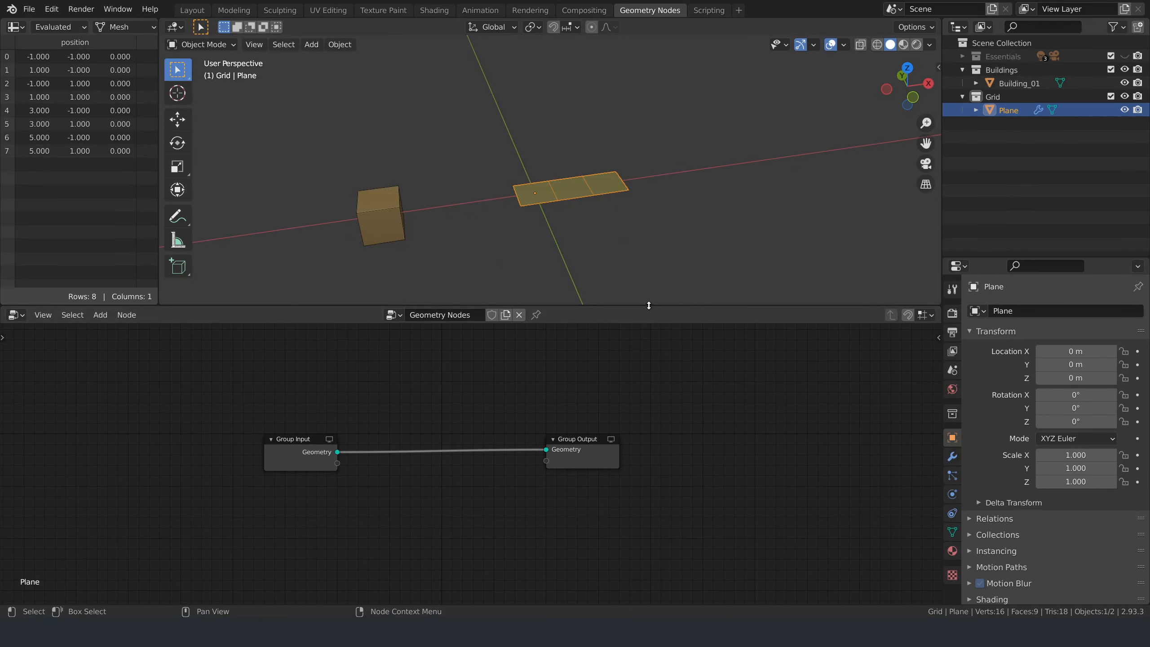
drag(646, 310, 648, 288)
scroll(636, 238, up, 2)
scroll(636, 237, up, 1)
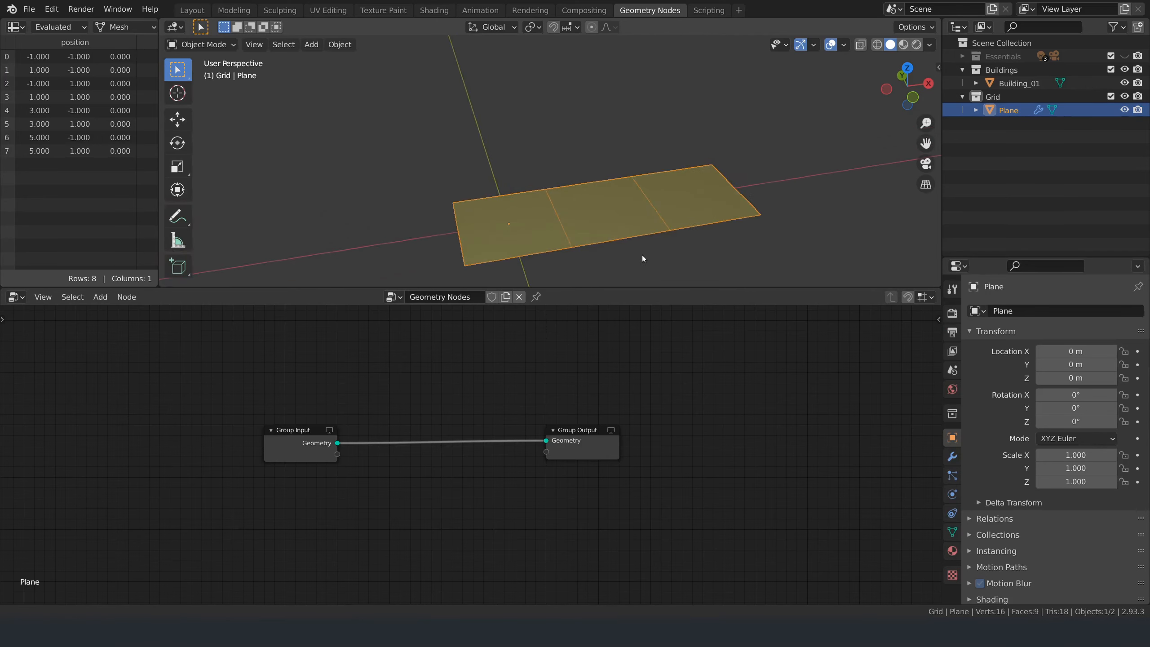
shift+middle_drag(657, 277, 615, 210)
Move the Group Input and Group Output nodes far apart to make room between them.
drag(589, 431, 857, 495)
drag(303, 431, 97, 495)
drag(853, 499, 842, 497)
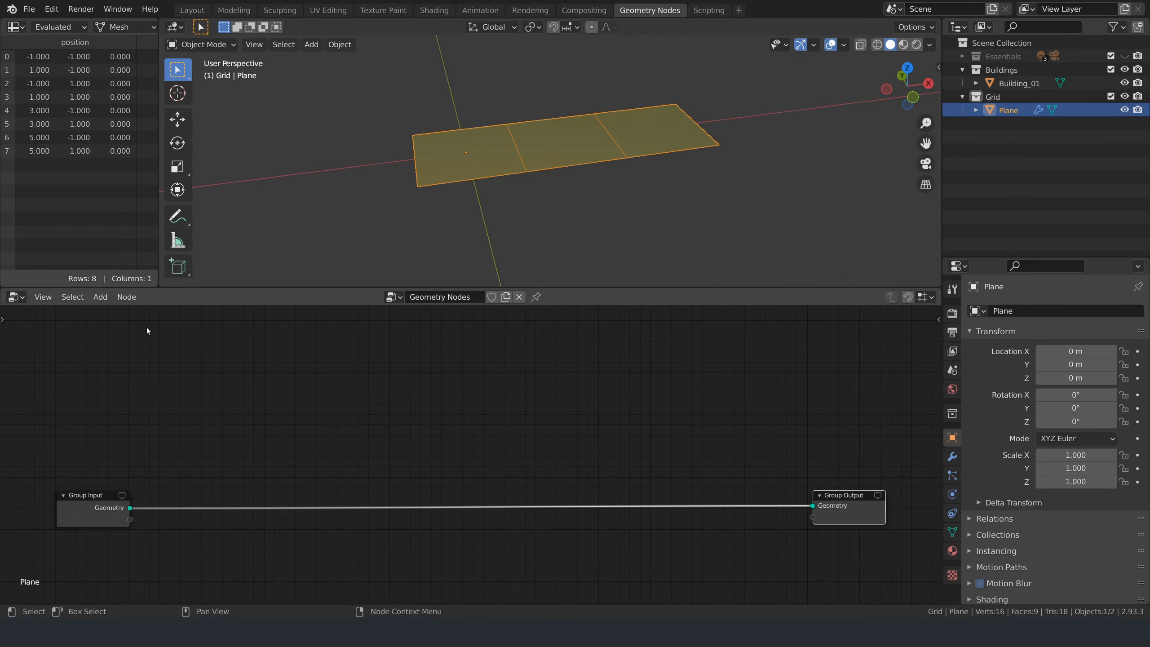
Add a Point Instance node above the Group Input–Output link and widen it.
click(100, 298)
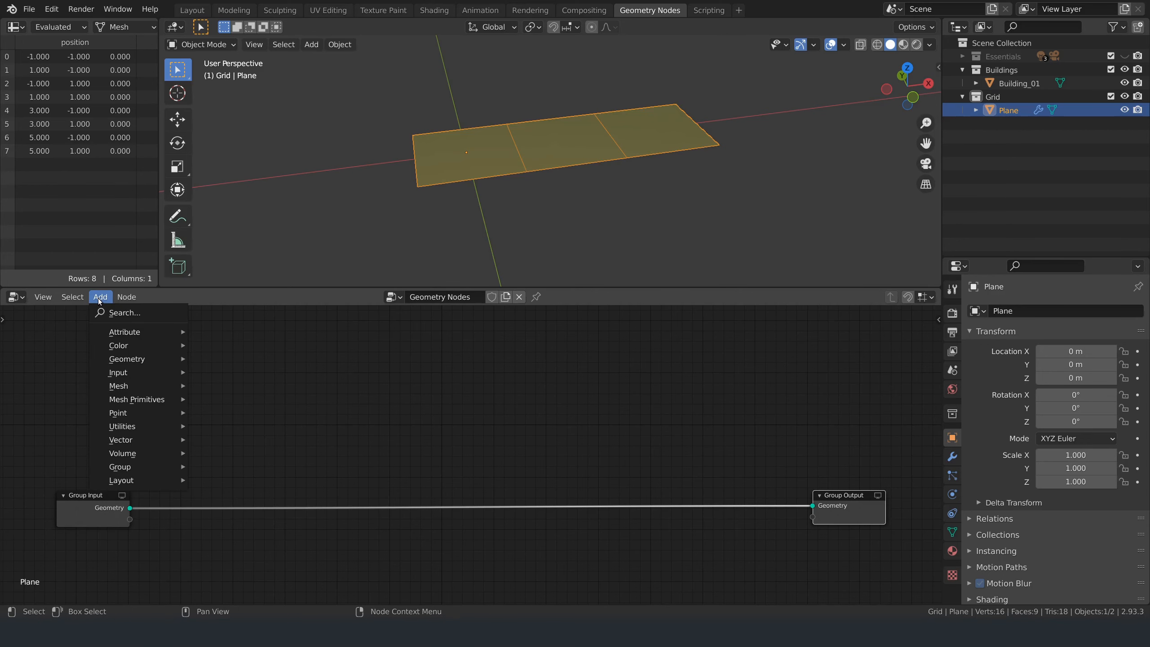
click(110, 312)
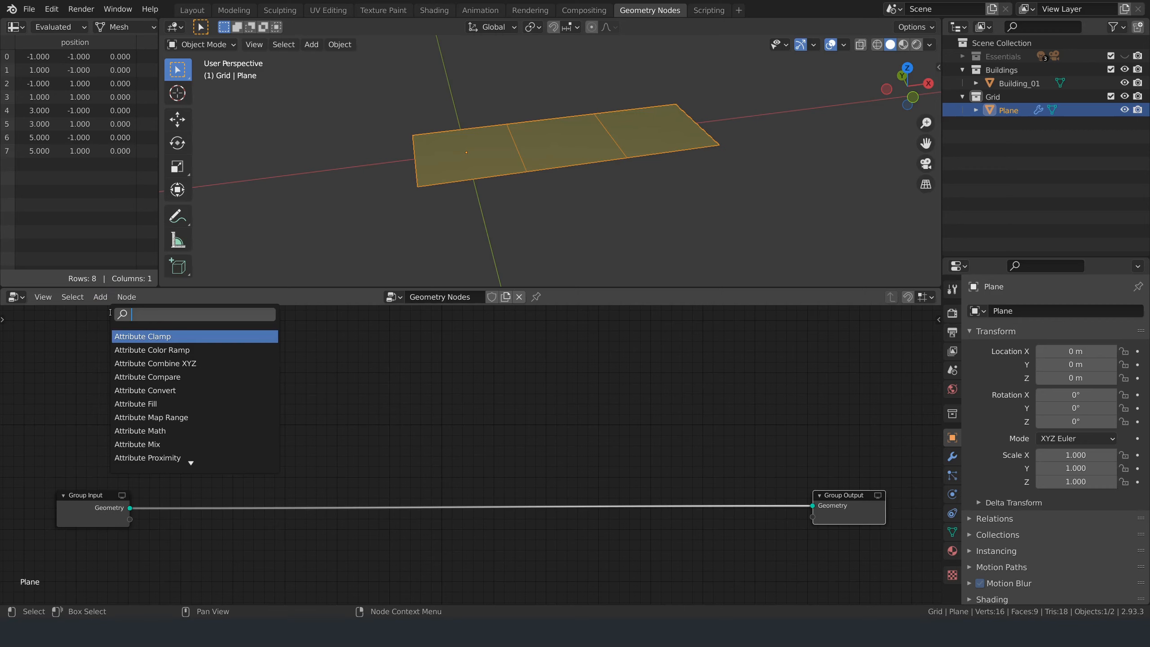
text(inst)
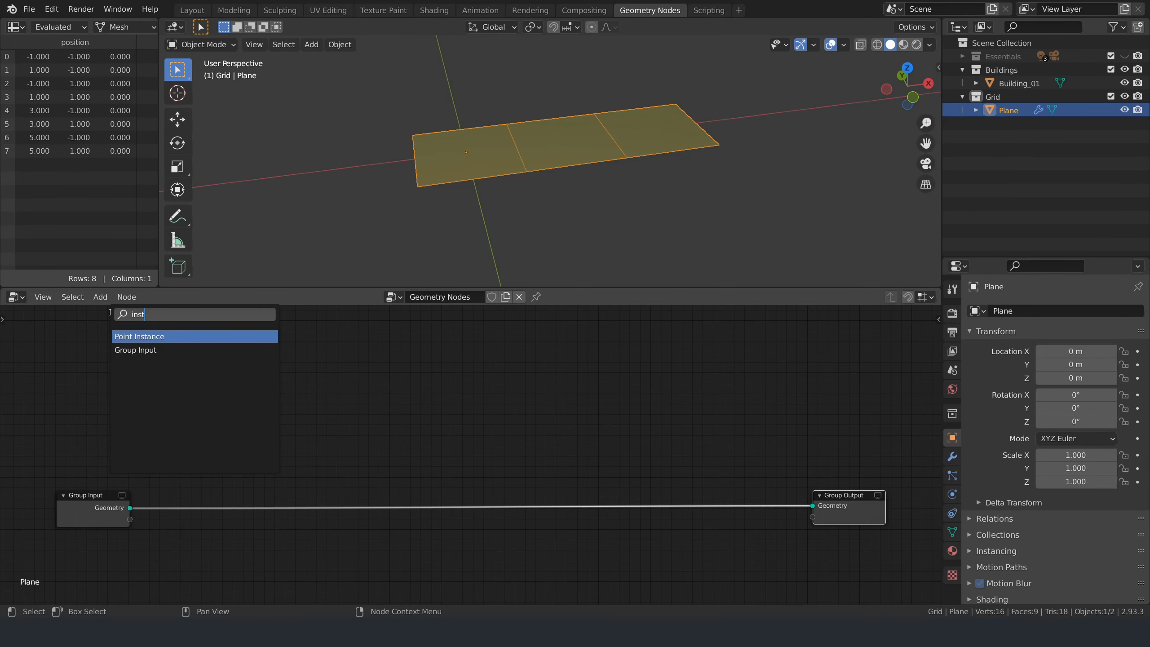
click(124, 338)
click(733, 419)
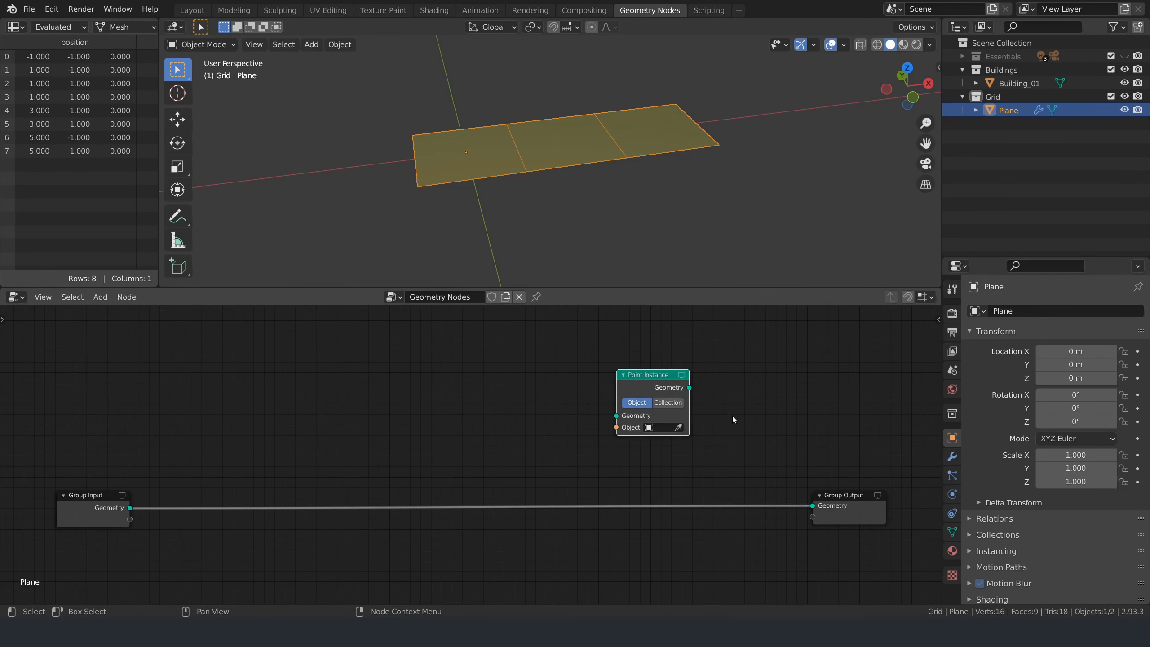
drag(688, 412, 735, 412)
drag(705, 378, 708, 392)
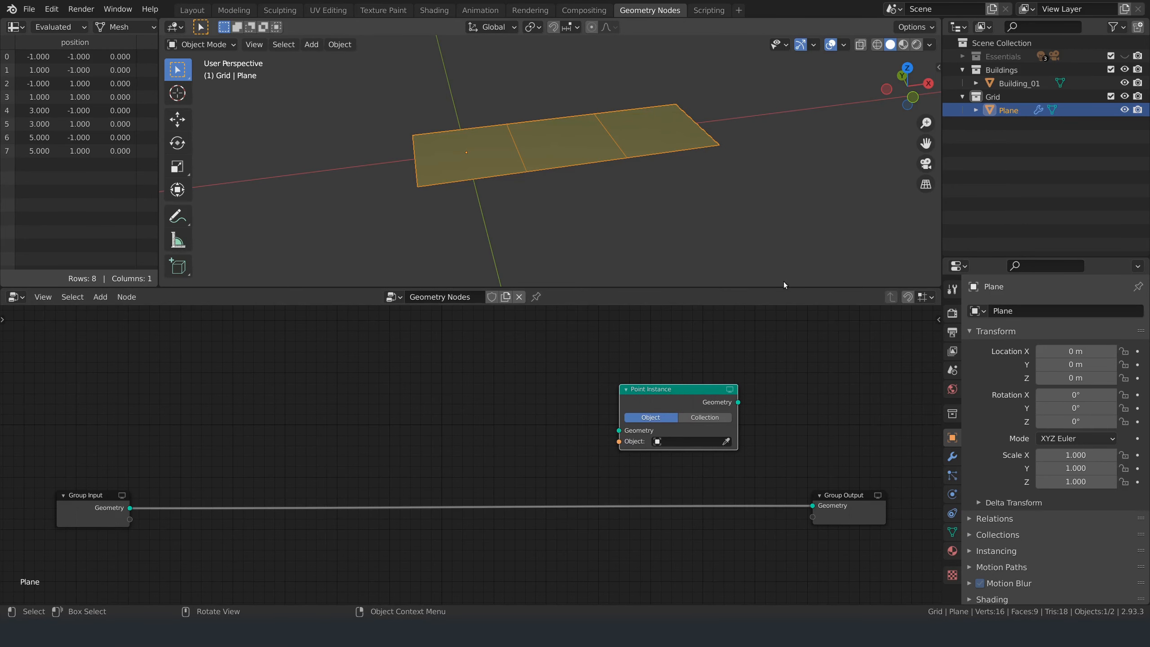
Set Building_01 as the Point Instance object and insert the node into the link before Group Output.
middle_drag(526, 226, 597, 226)
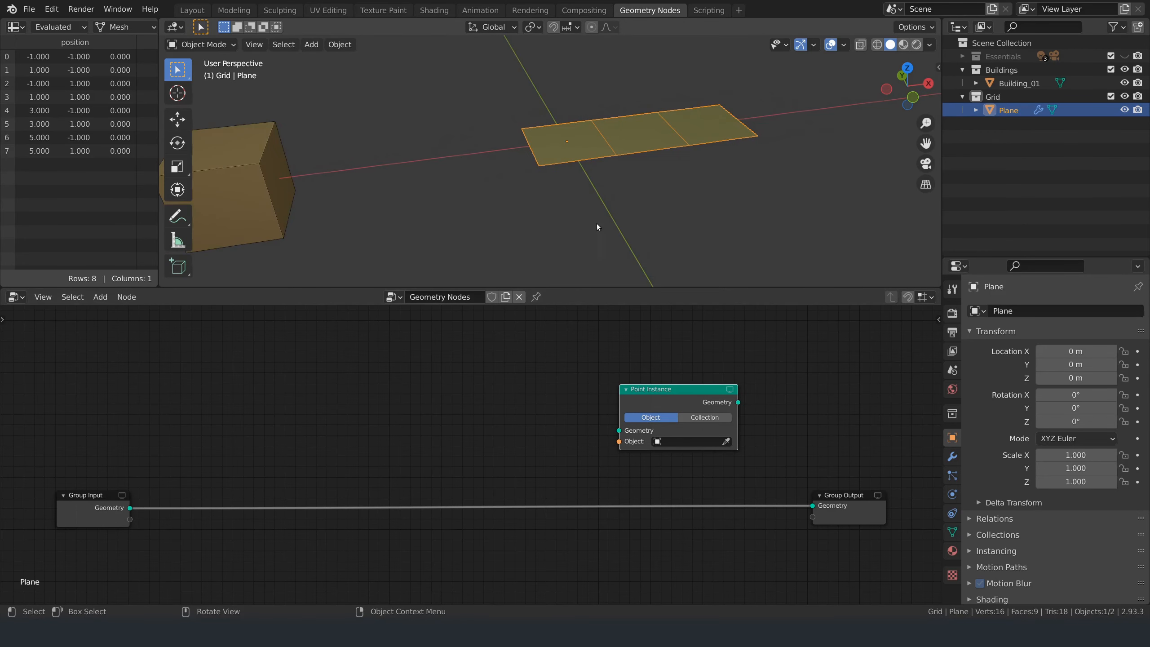
click(726, 441)
click(272, 133)
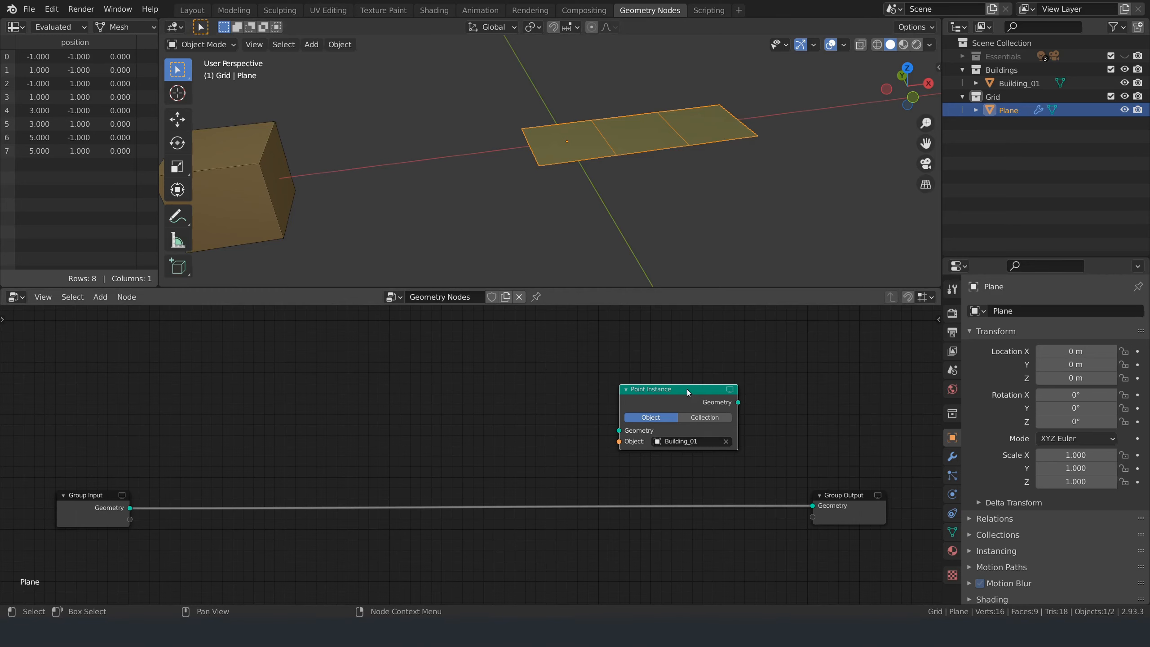
drag(687, 392, 713, 479)
scroll(643, 205, down, 2)
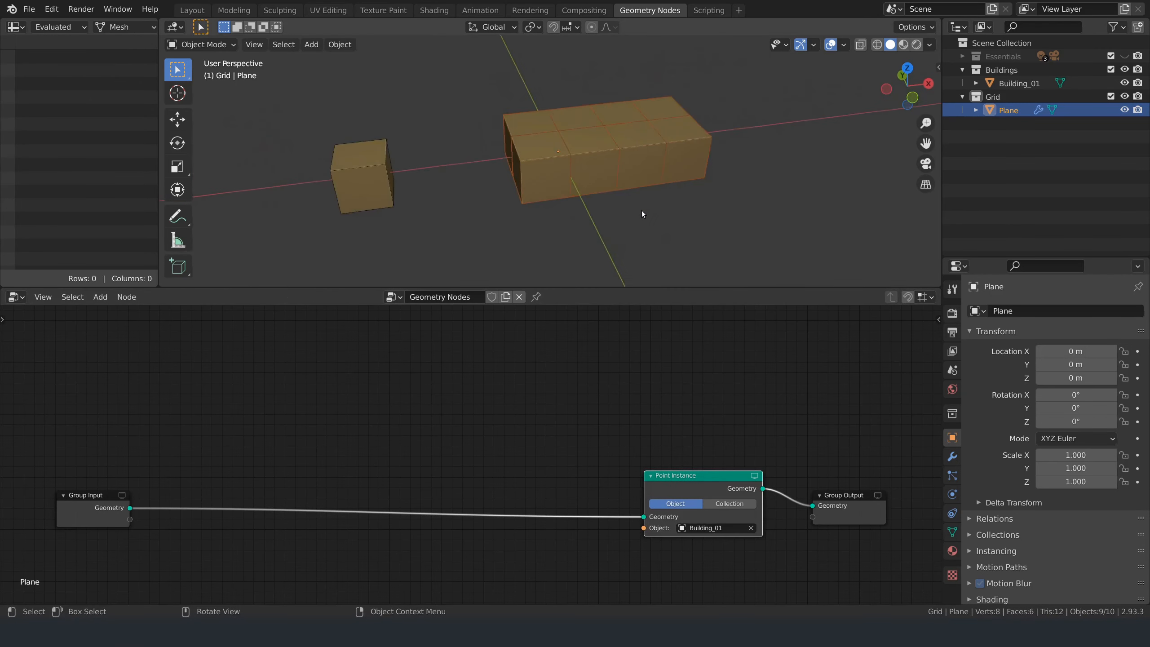
middle_drag(643, 210, 547, 144)
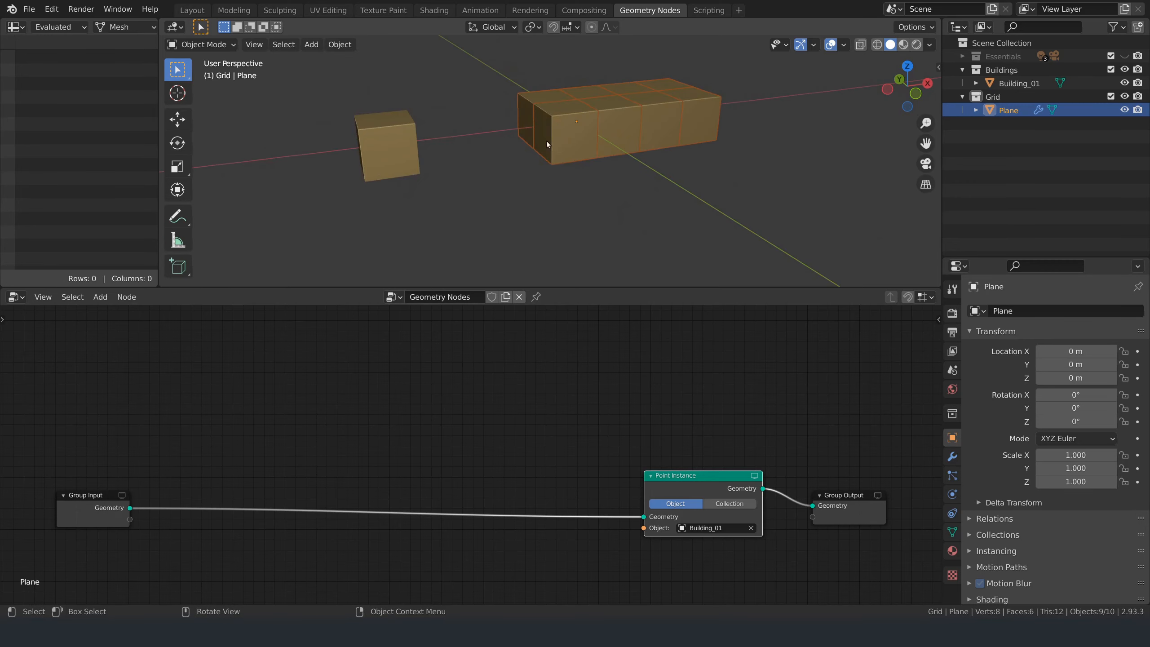
Raise all of Building_01's mesh 1 m along Z in Edit Mode so its base sits on its origin, and save the file.
click(403, 131)
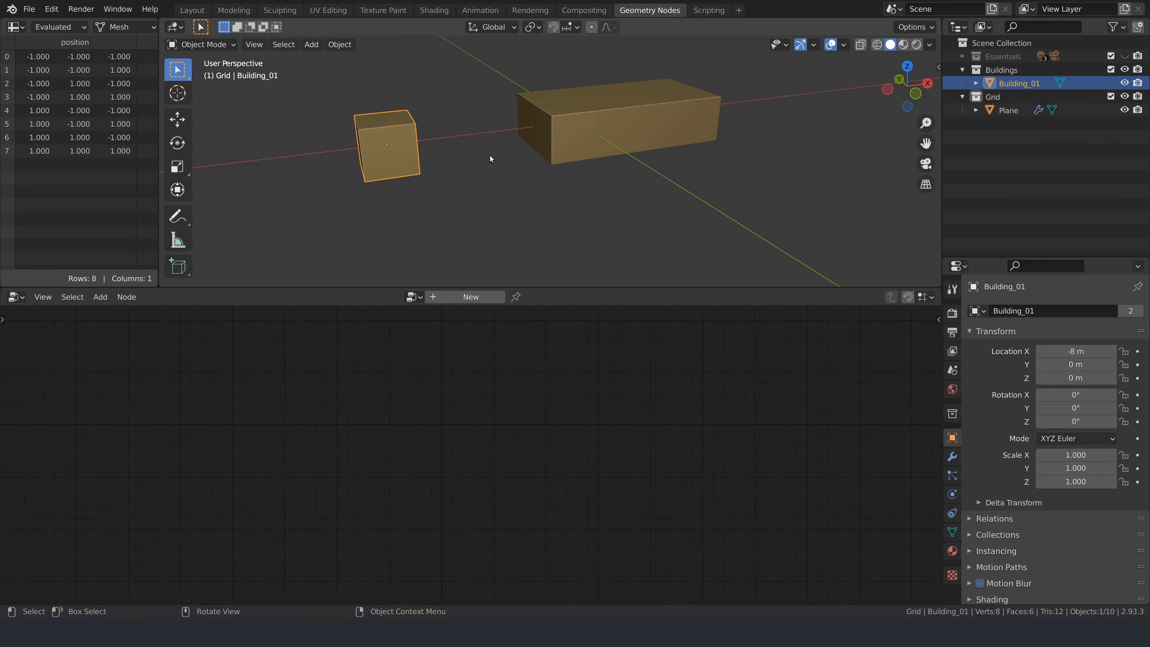
key(KP_1)
key(Tab)
scroll(516, 242, up, 4)
text(gz1)
key(Return)
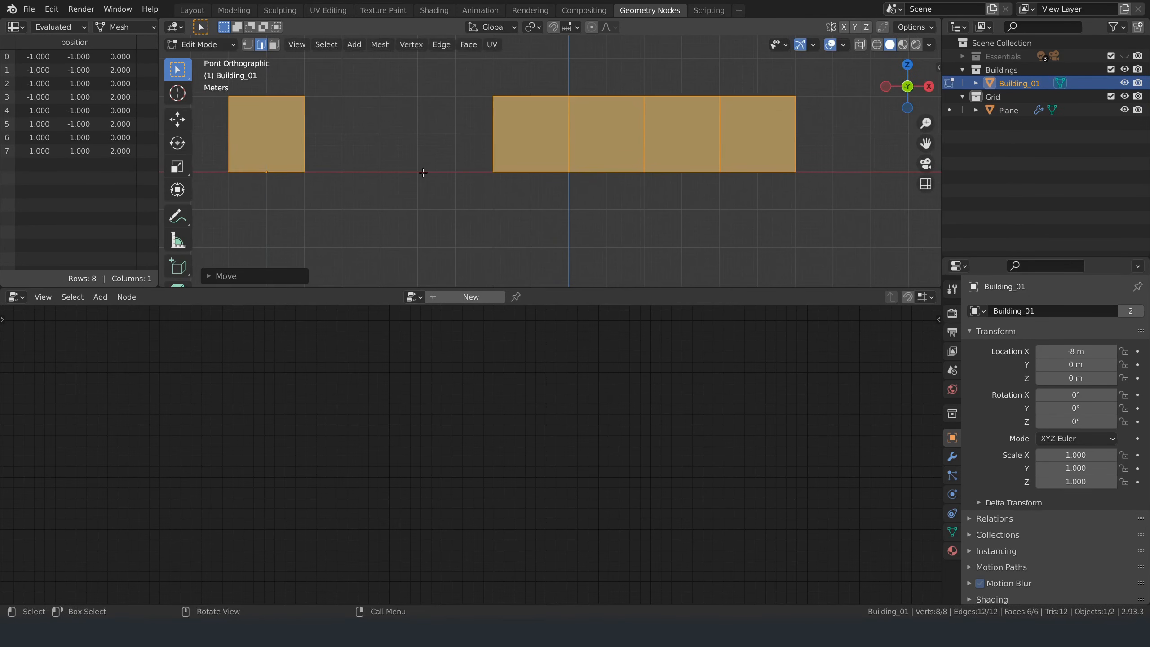
middle_drag(421, 172, 537, 186)
key(ctrl+s)
key(Tab)
Add an Attribute Randomize node to the plane's node tree, widen it and insert it between Group Input and Point Instance.
click(752, 226)
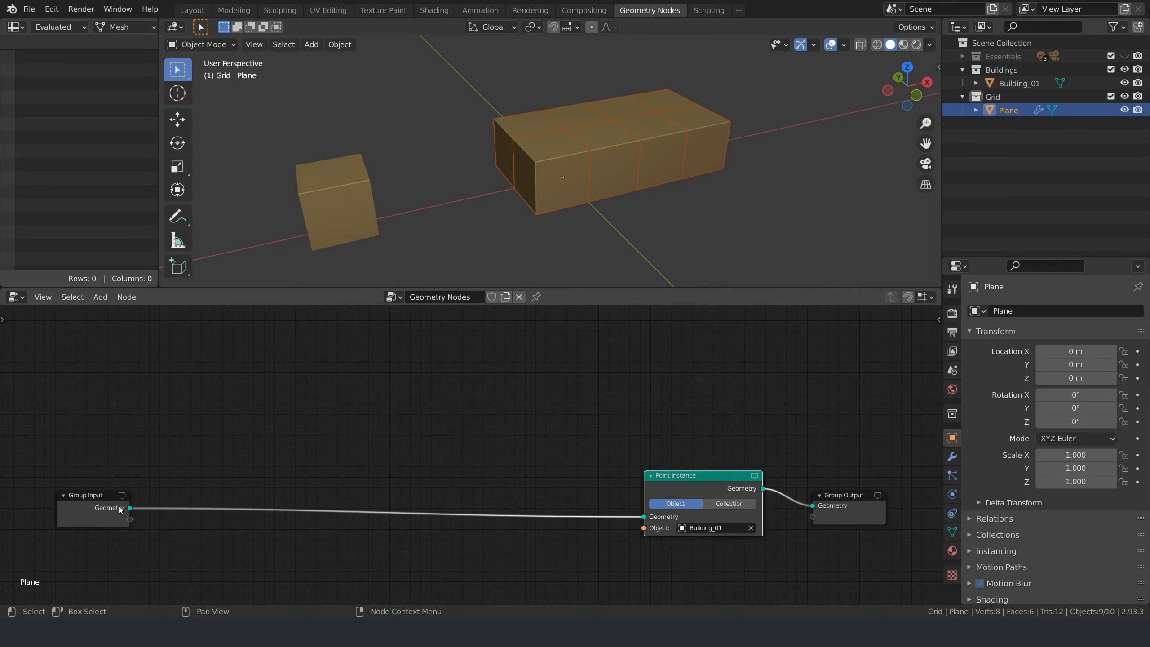
click(100, 297)
mouse_move(115, 331)
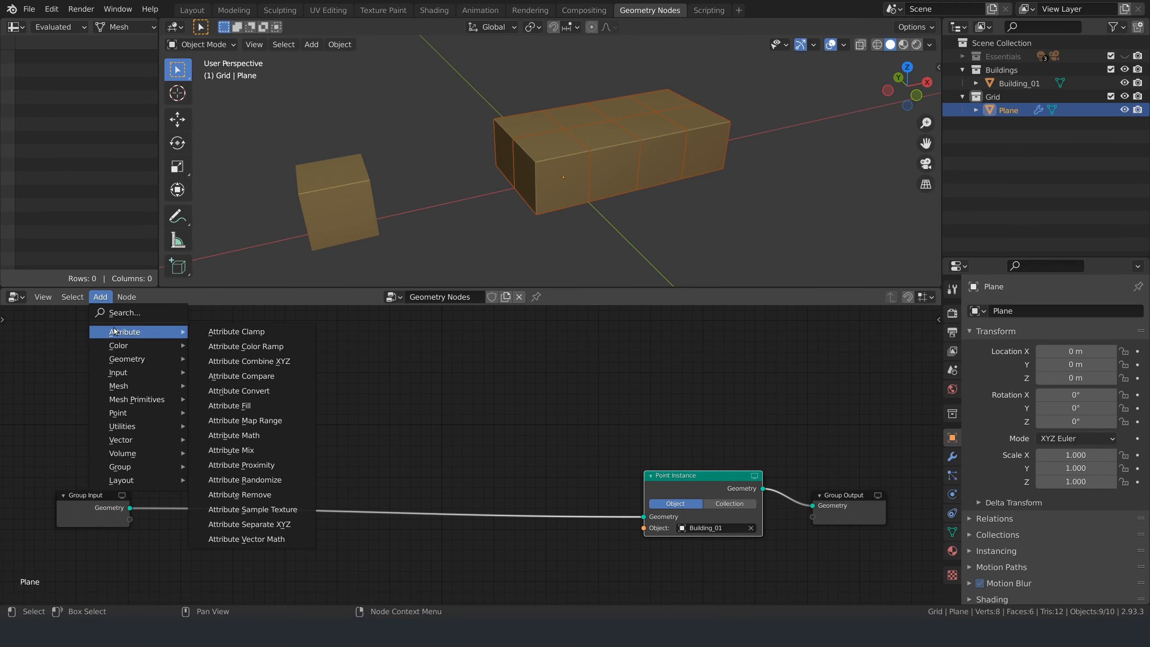
click(244, 479)
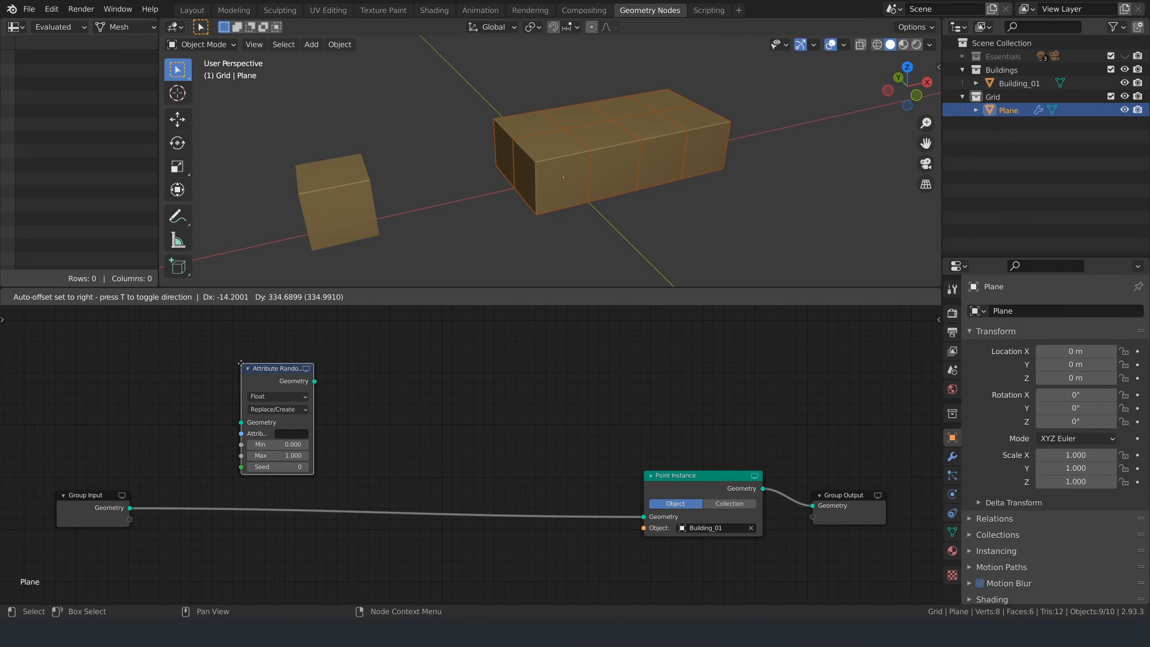
click(202, 355)
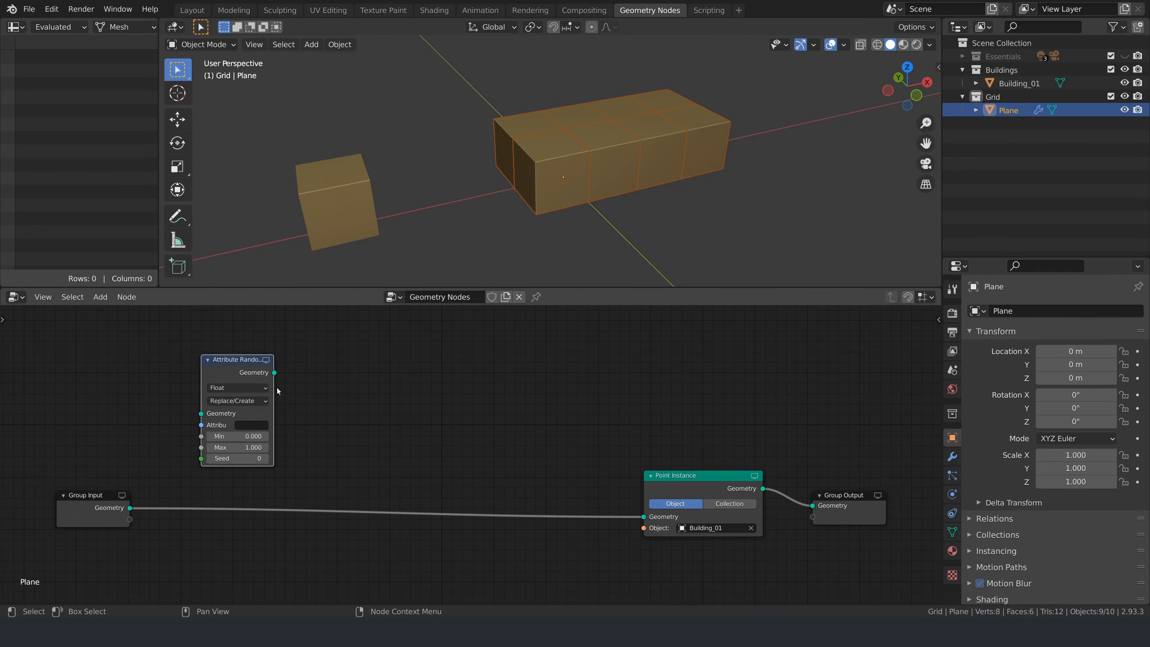
drag(274, 391, 338, 392)
drag(276, 362, 253, 438)
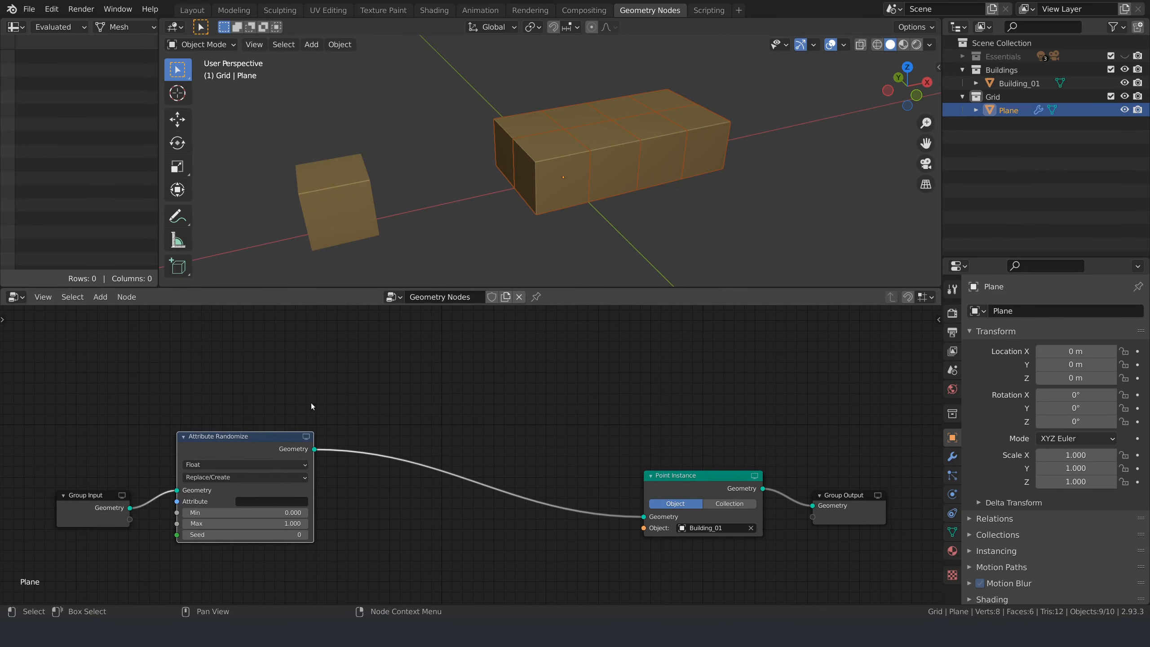
Set the Attribute Randomize node's data type to Vector and its attribute to scale.
key(Home)
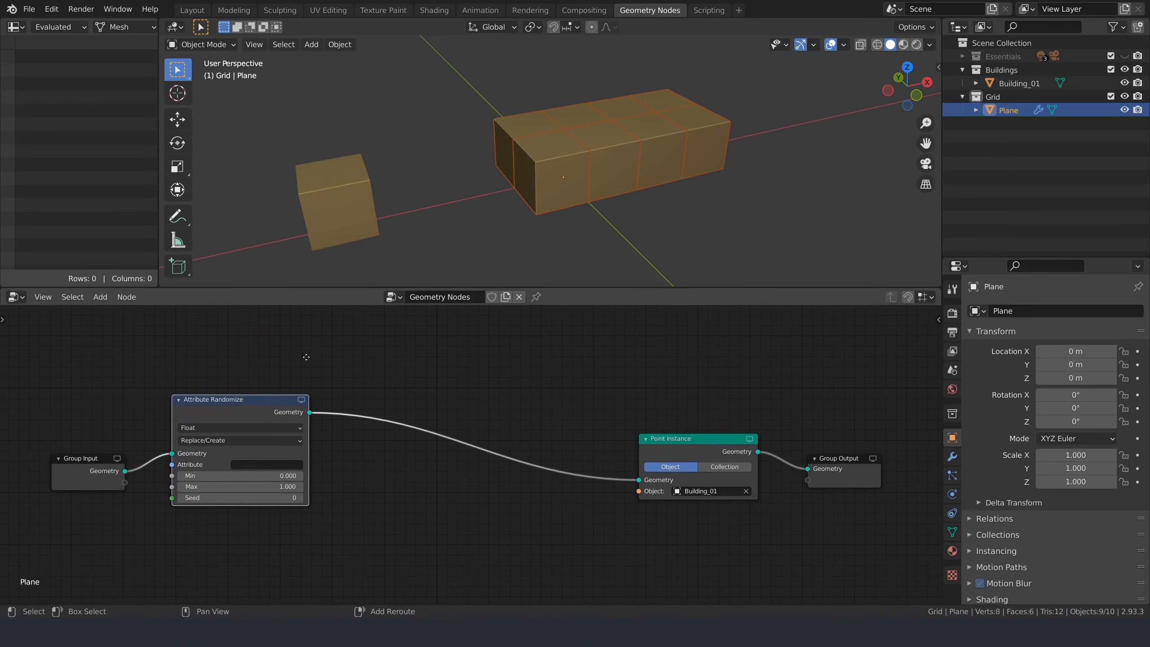
click(212, 428)
click(208, 450)
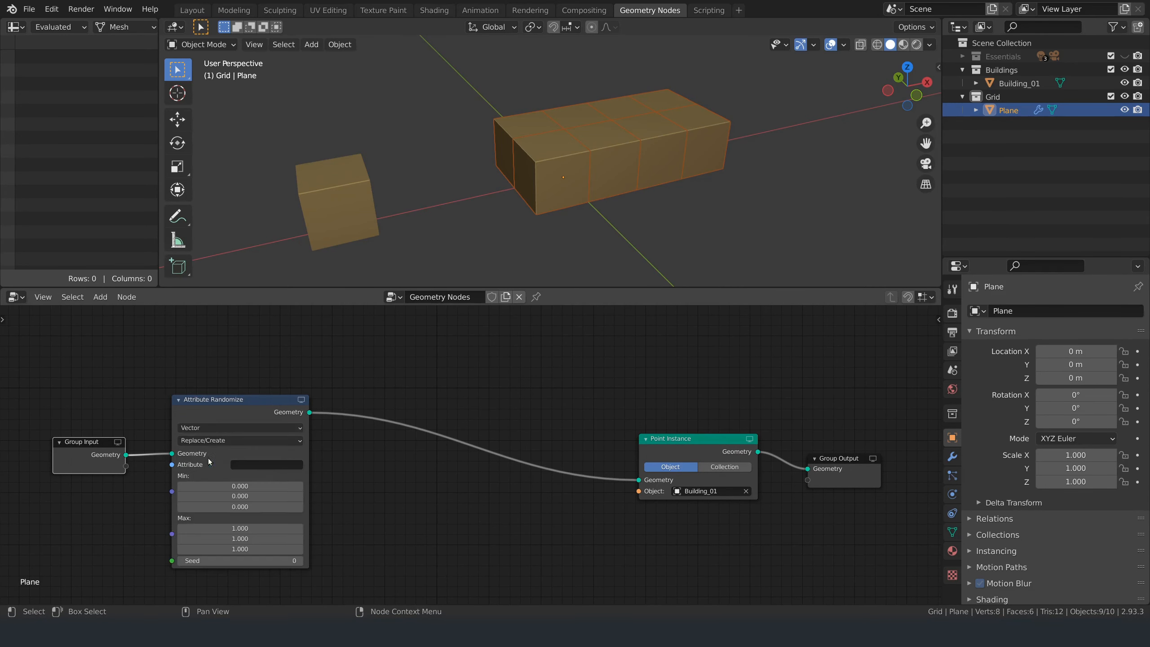
click(235, 464)
text(scale)
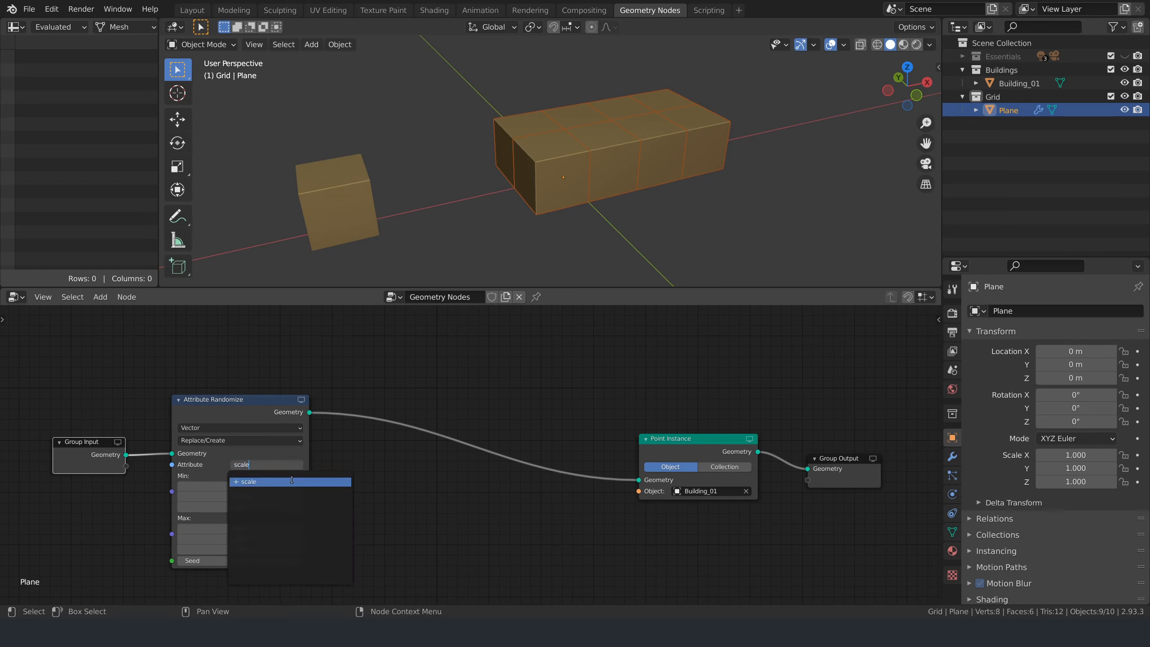
click(291, 480)
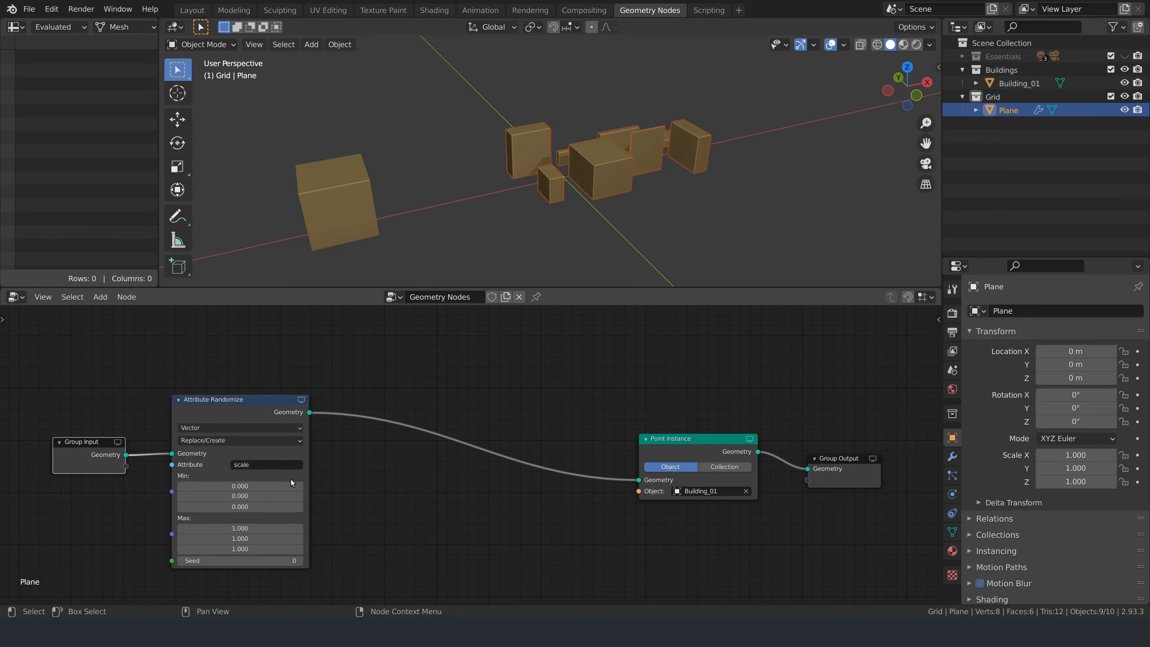
Set the random scale minimum to 0.5, 0.5, 1 and the maximum Z to 4.
click(224, 485)
text(0.5)
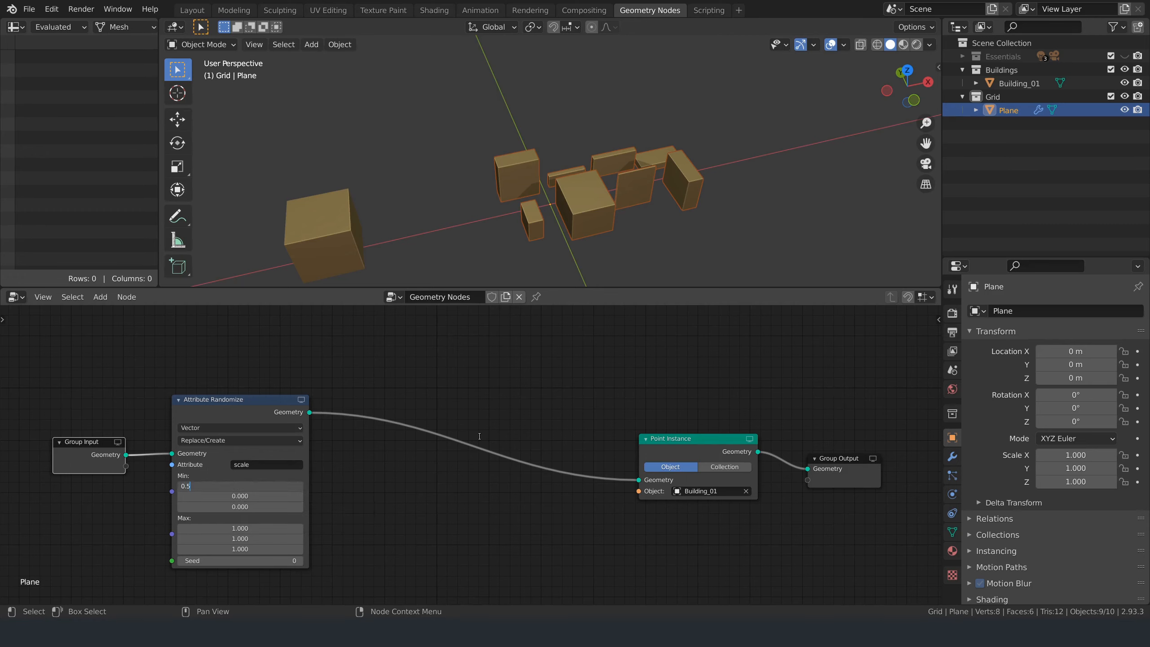
key(Tab)
text(0.5)
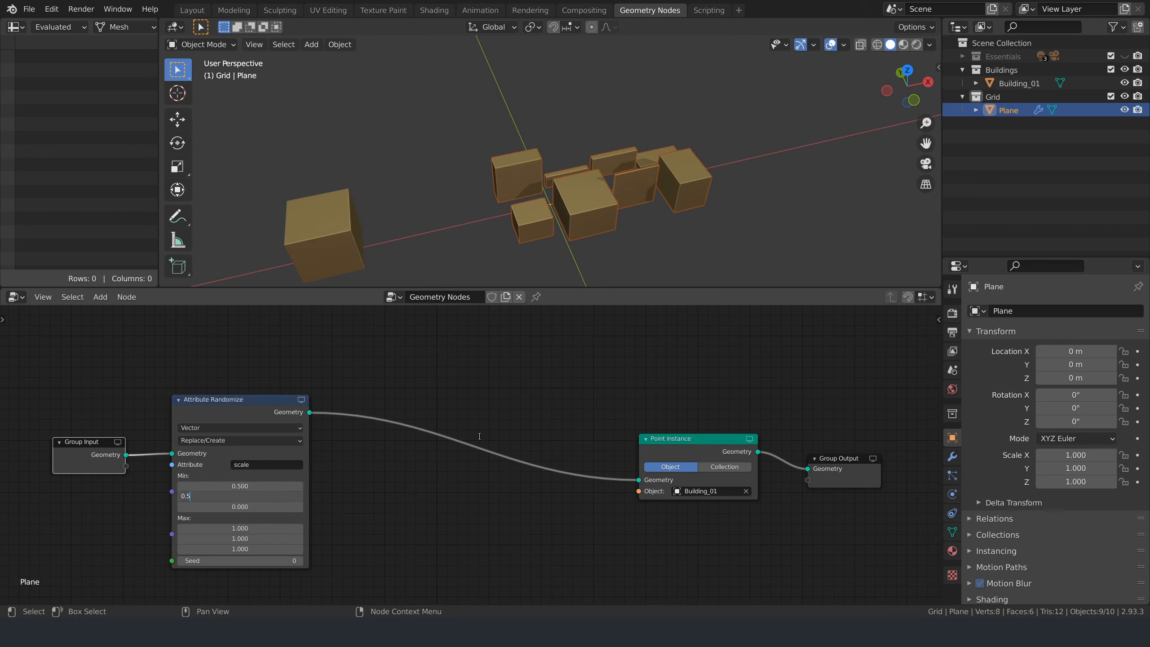
key(Tab)
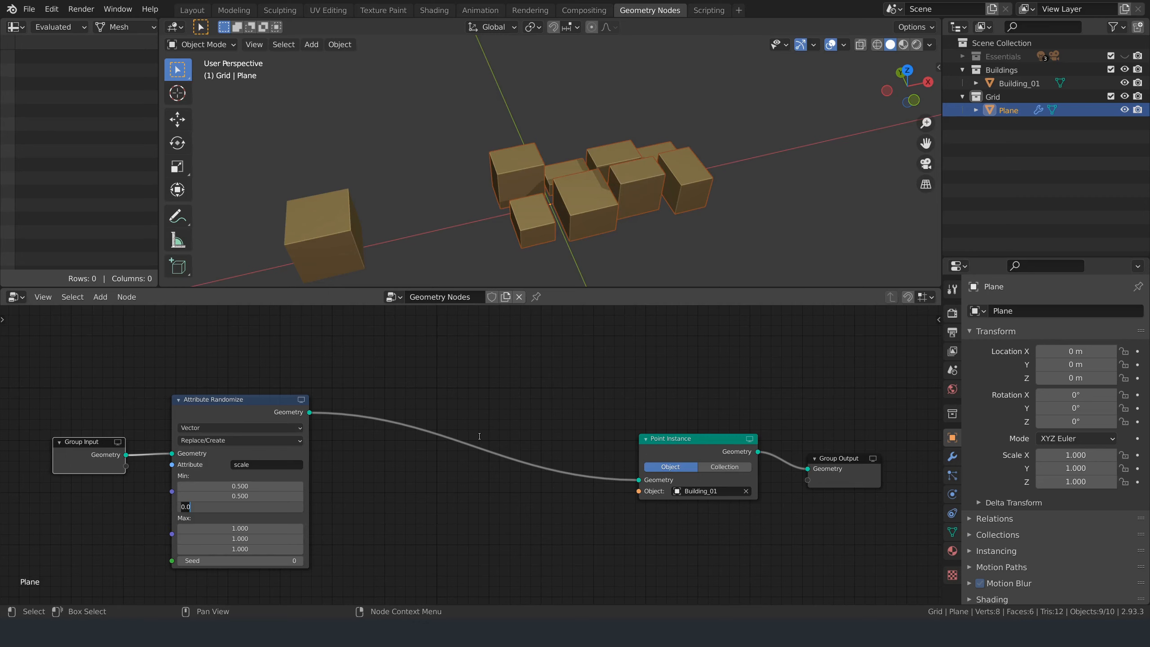
text(1)
key(Tab)
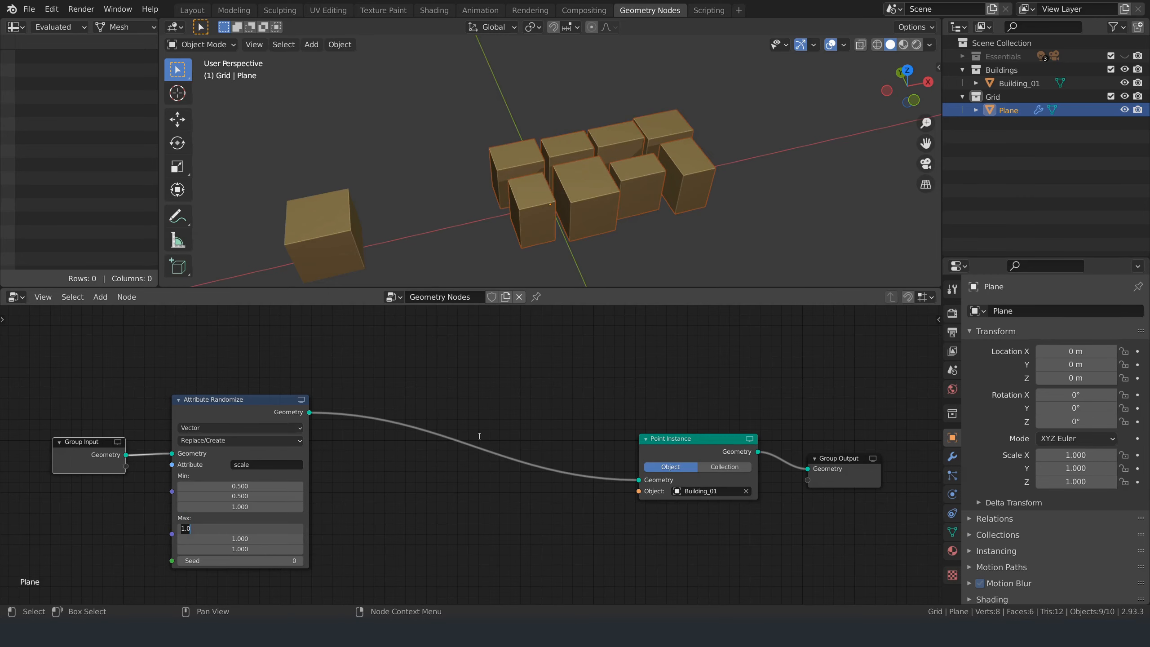
key(Tab)
key(Tab)
text(4)
key(Return)
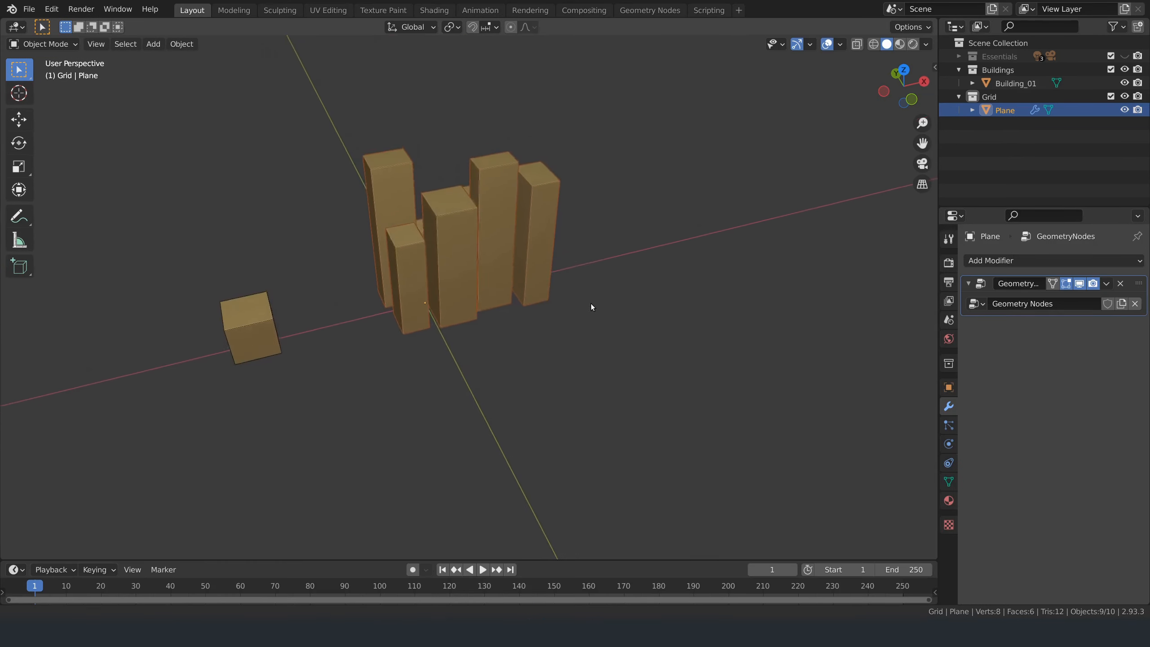
In the Layout workspace, add an Array modifier to the grid plane.
mouse_move(659, 265)
middle_down()
mouse_move(643, 290)
mouse_move(660, 296)
mouse_move(665, 284)
middle_up()
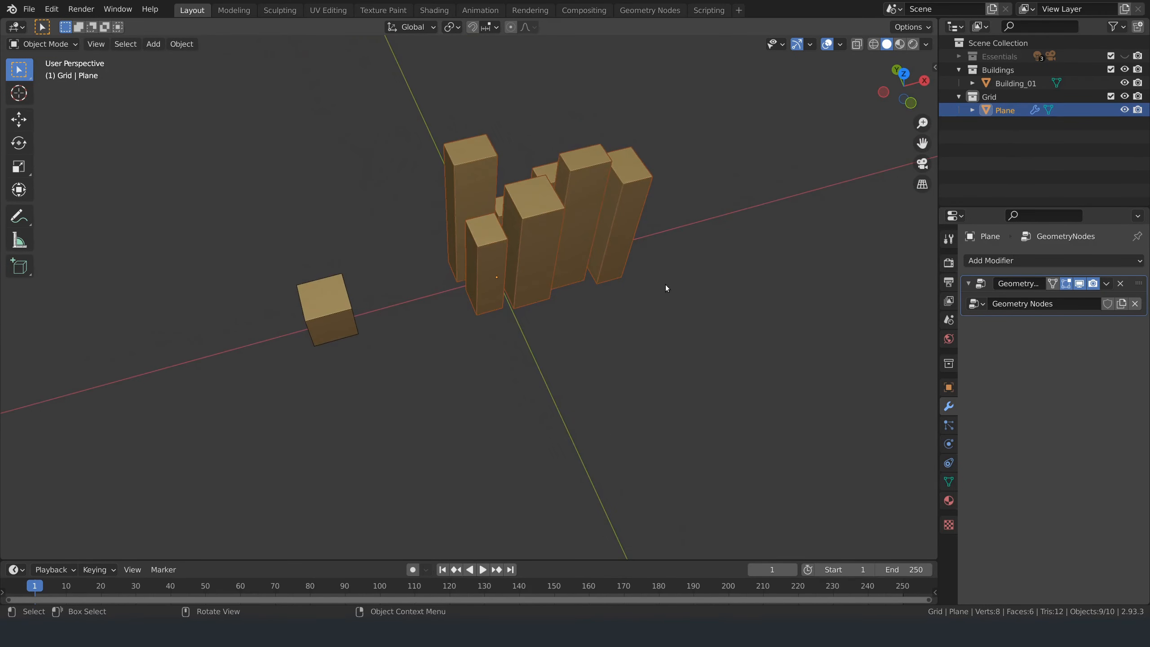
shift+middle_drag(796, 203, 551, 169)
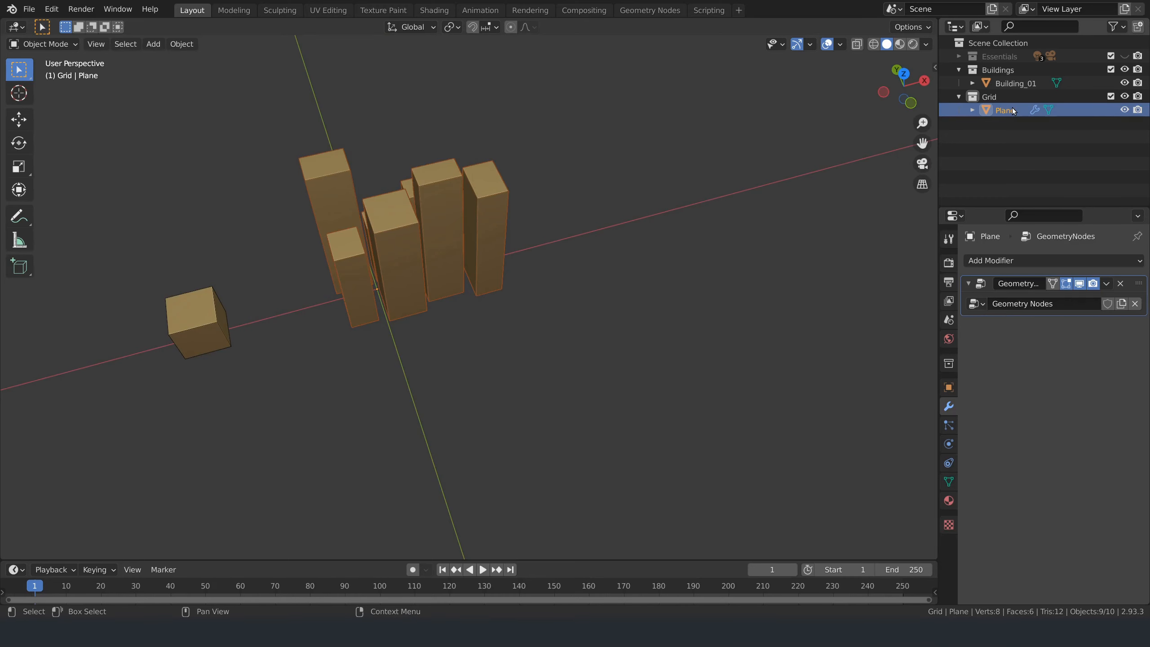
click(993, 260)
click(882, 297)
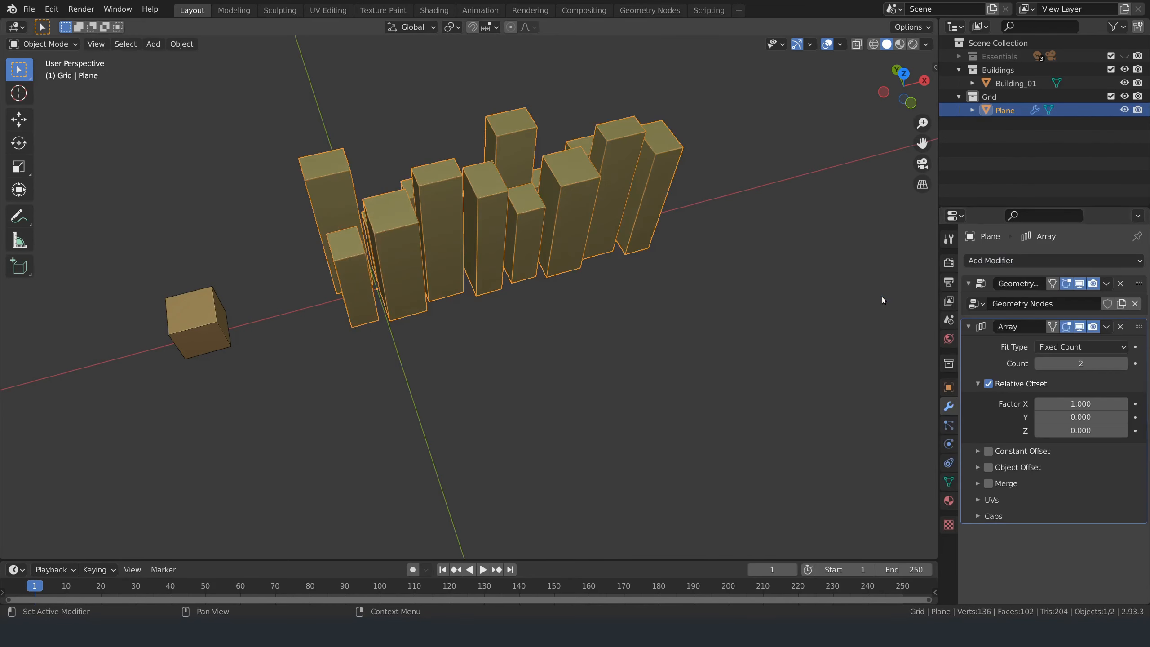
middle_drag(882, 296, 726, 247)
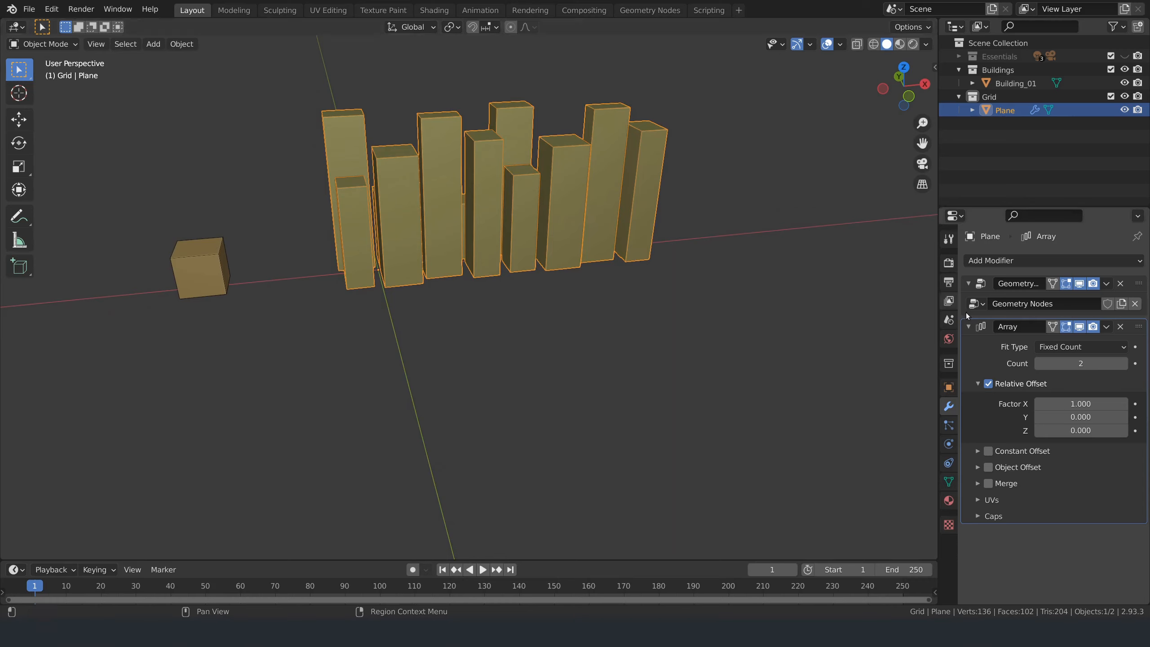
Move the Array modifier above the Geometry Nodes modifier in the plane's stack.
click(968, 327)
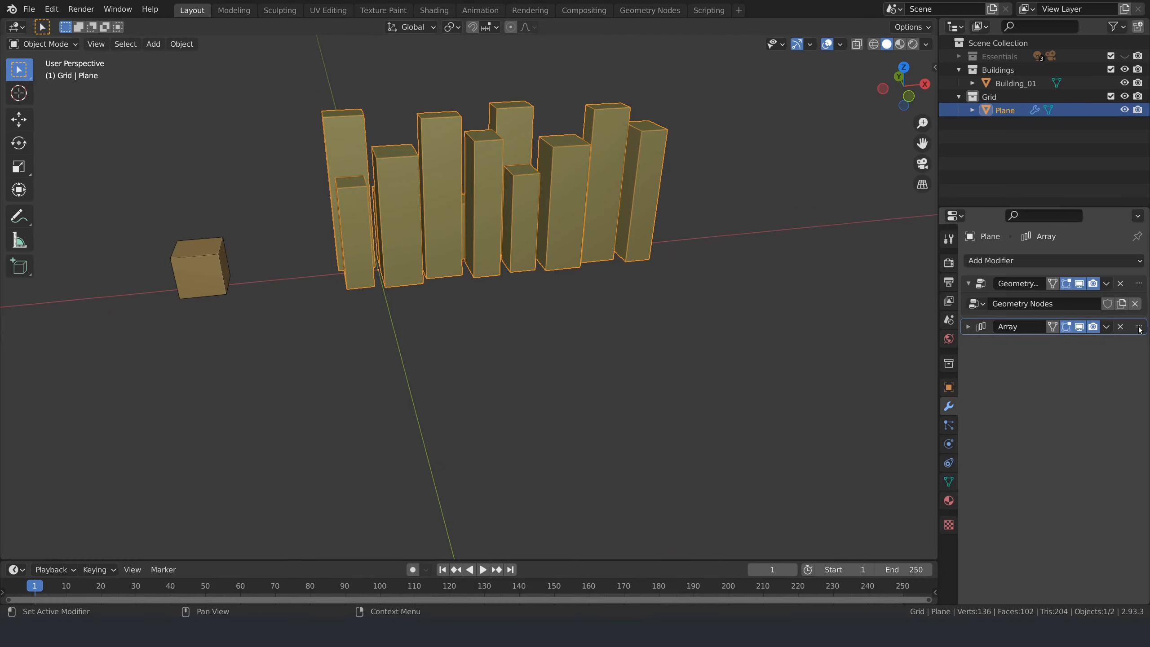
drag(1139, 326, 1148, 281)
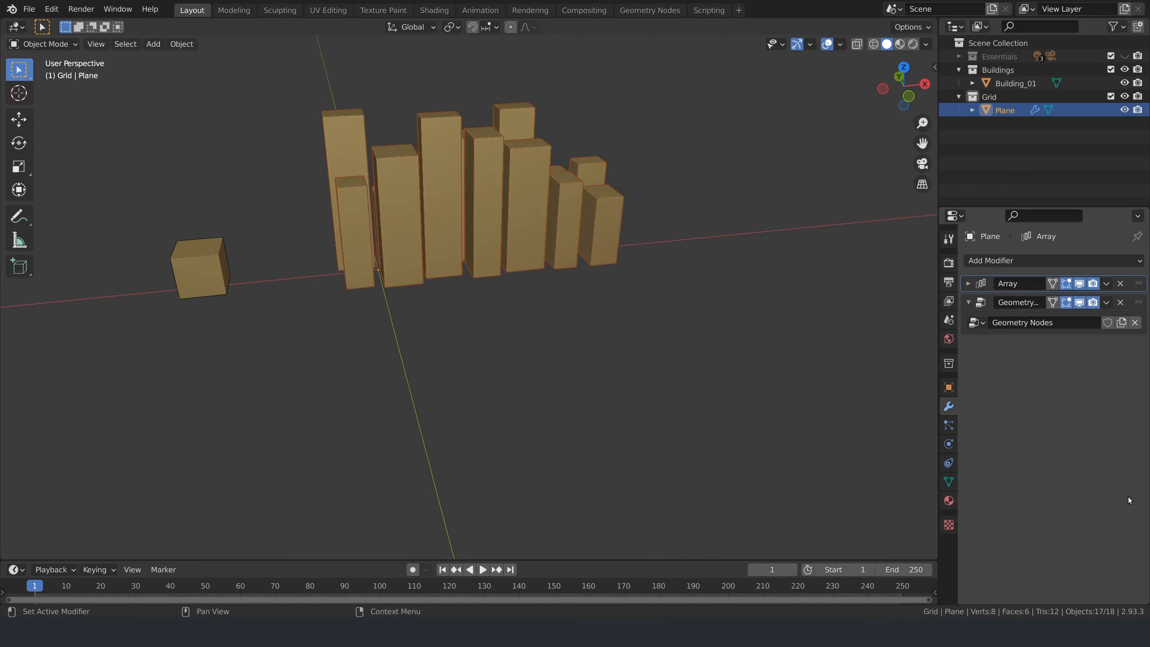
click(968, 283)
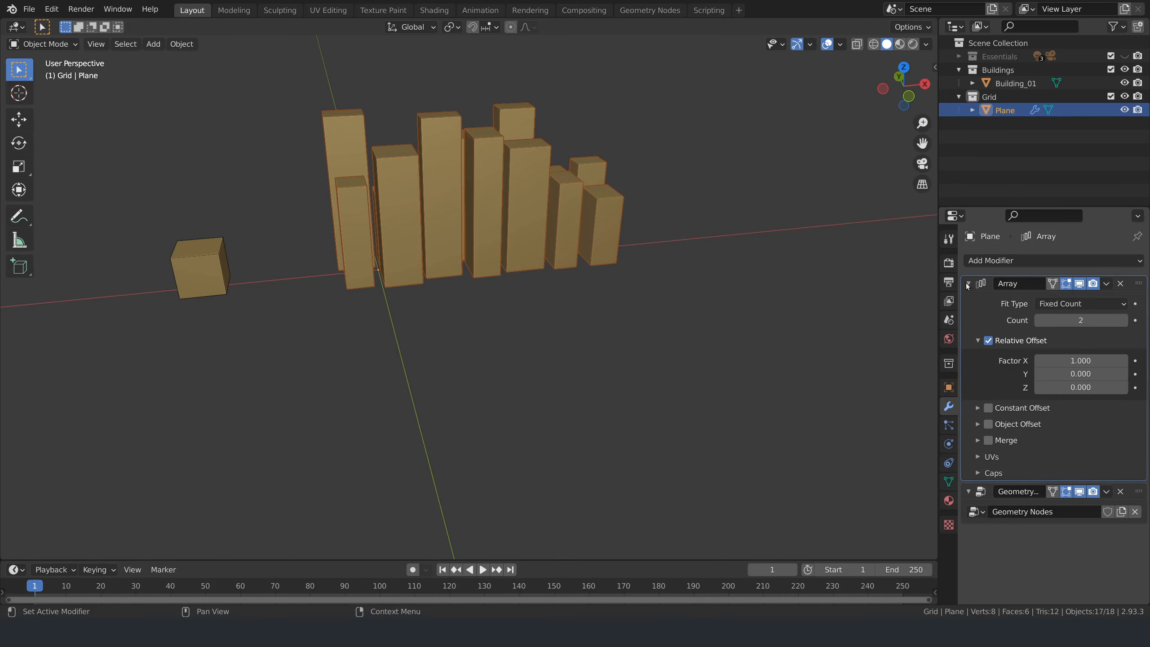
click(968, 284)
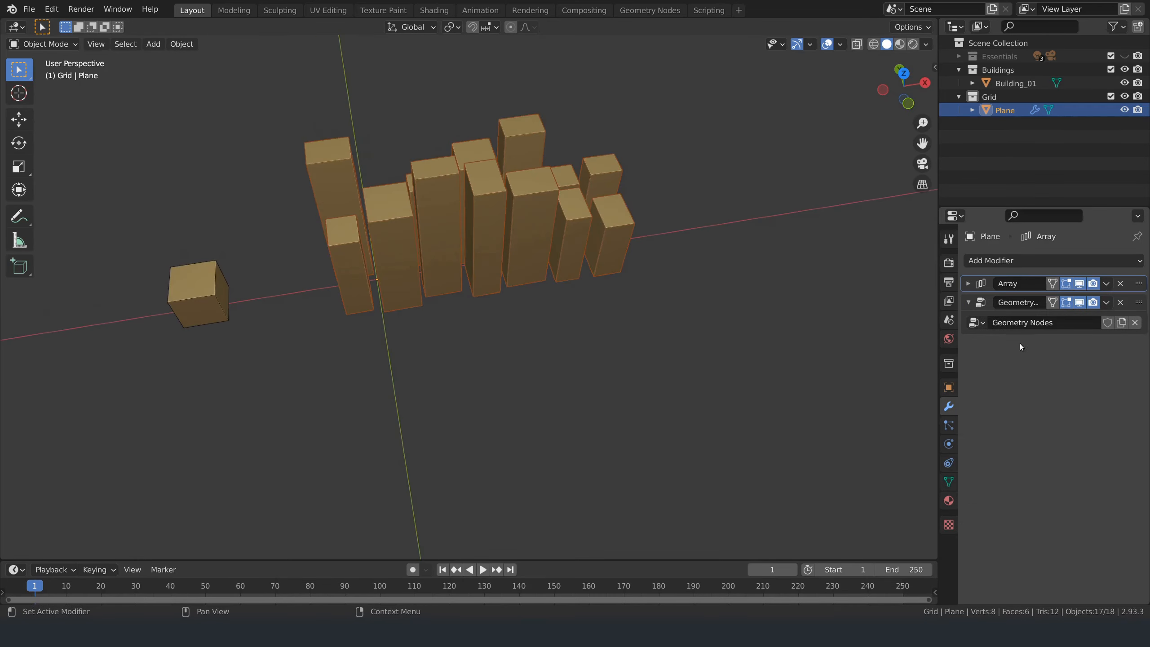
Switch the Array from relative to constant offset with an X distance of 10 m, and save the file.
click(969, 283)
click(988, 340)
click(978, 340)
click(978, 357)
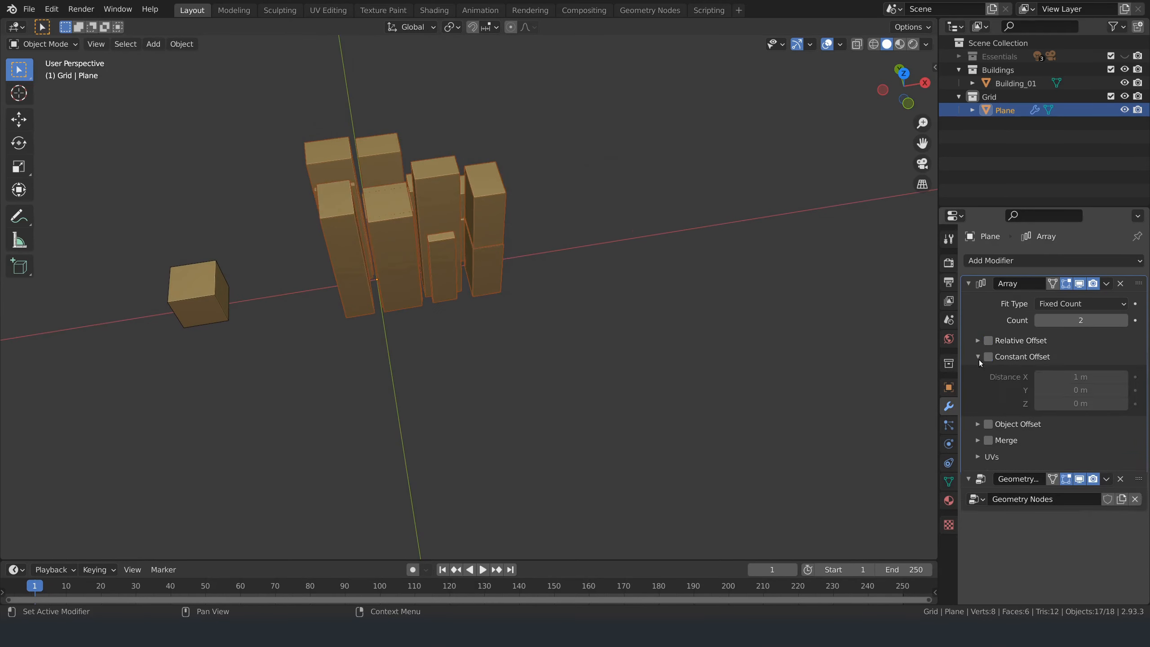
click(988, 356)
drag(1067, 378, 1109, 378)
click(1068, 378)
text(10)
key(Return)
middle_drag(561, 340, 552, 298)
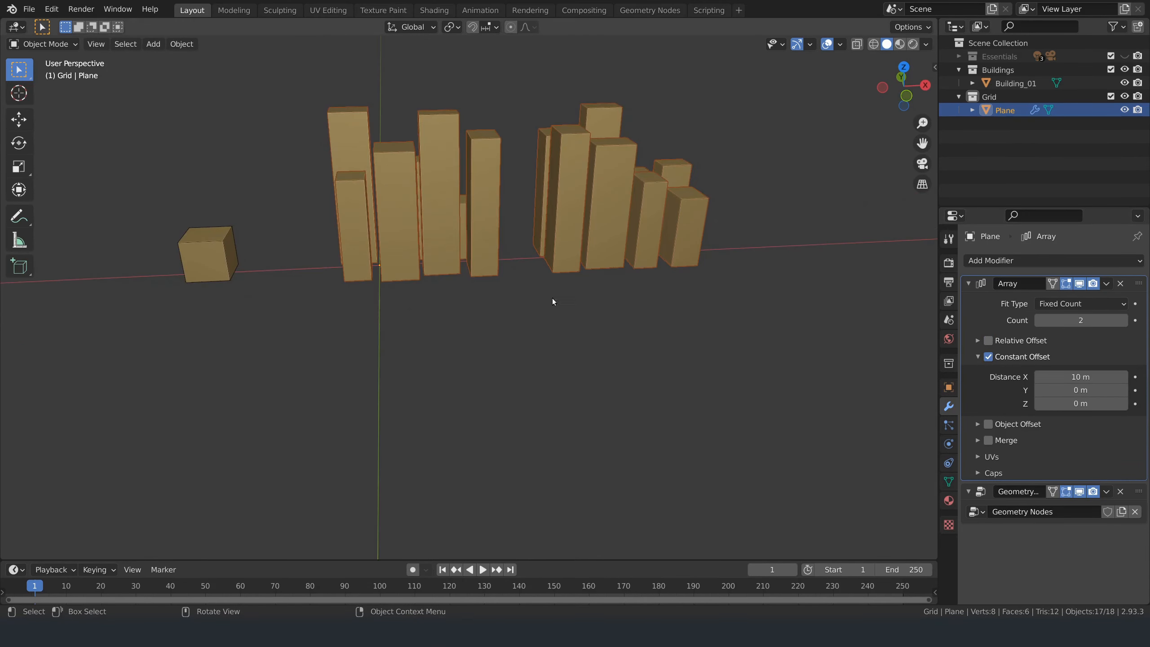
middle_drag(500, 227, 610, 273)
key(ctrl+s)
scroll(611, 273, down, 1)
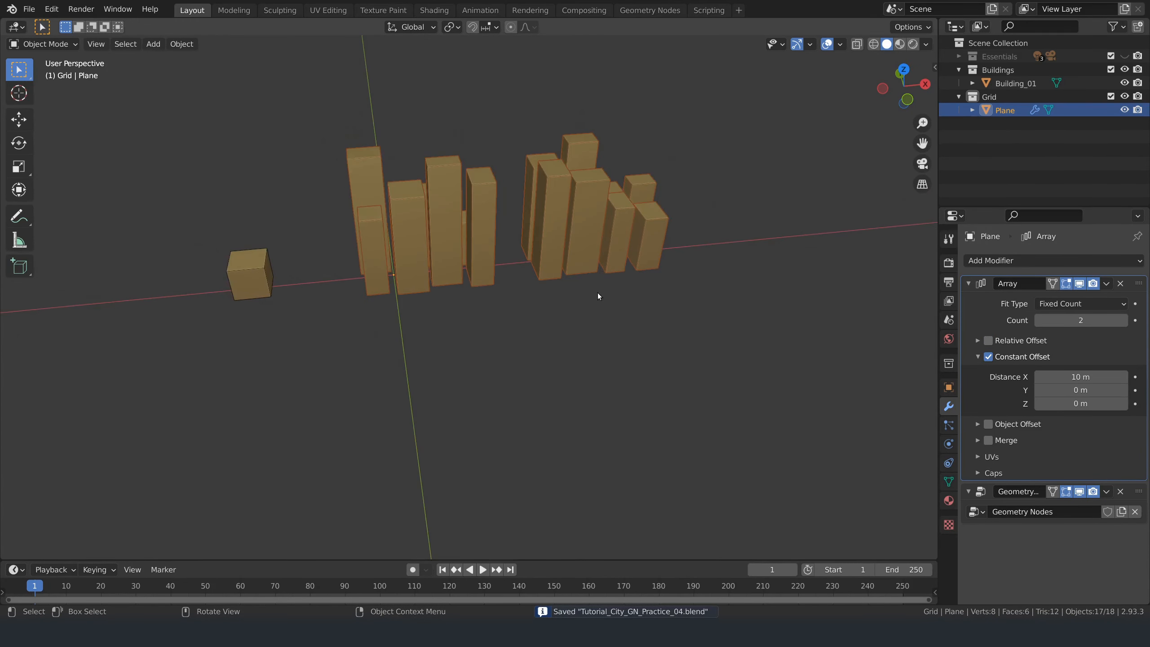
Set the Array count to 4 and collapse the modifier.
click(1122, 320)
click(1122, 320)
shift+middle_drag(692, 285, 539, 306)
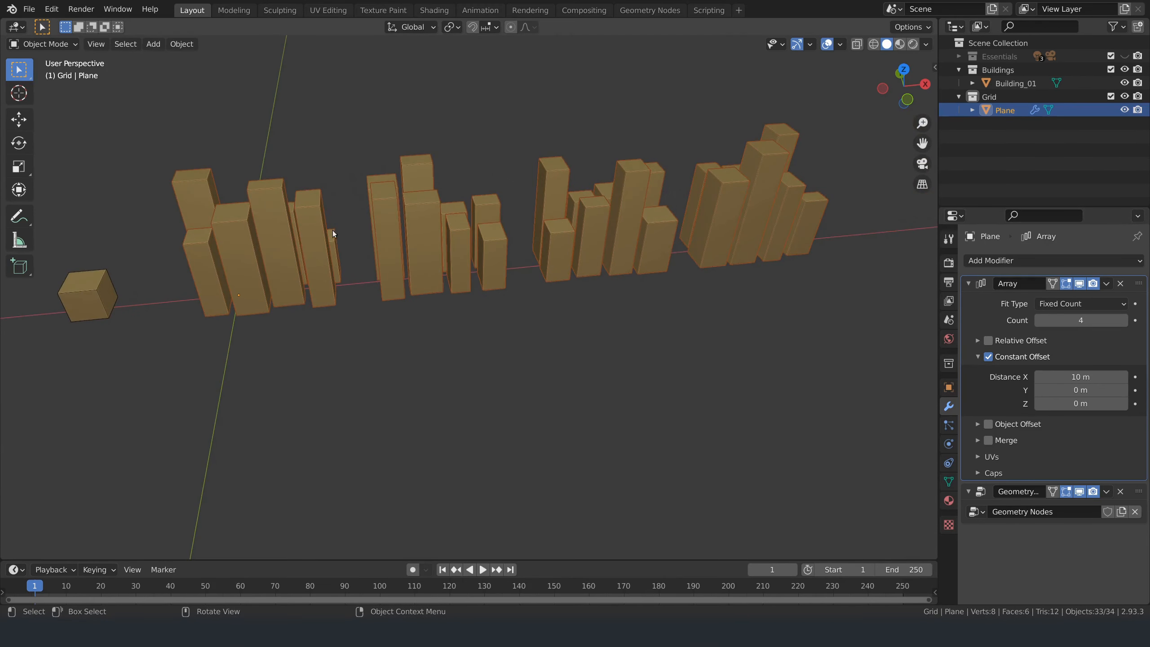
middle_drag(571, 262, 545, 344)
click(967, 283)
middle_drag(444, 324, 458, 337)
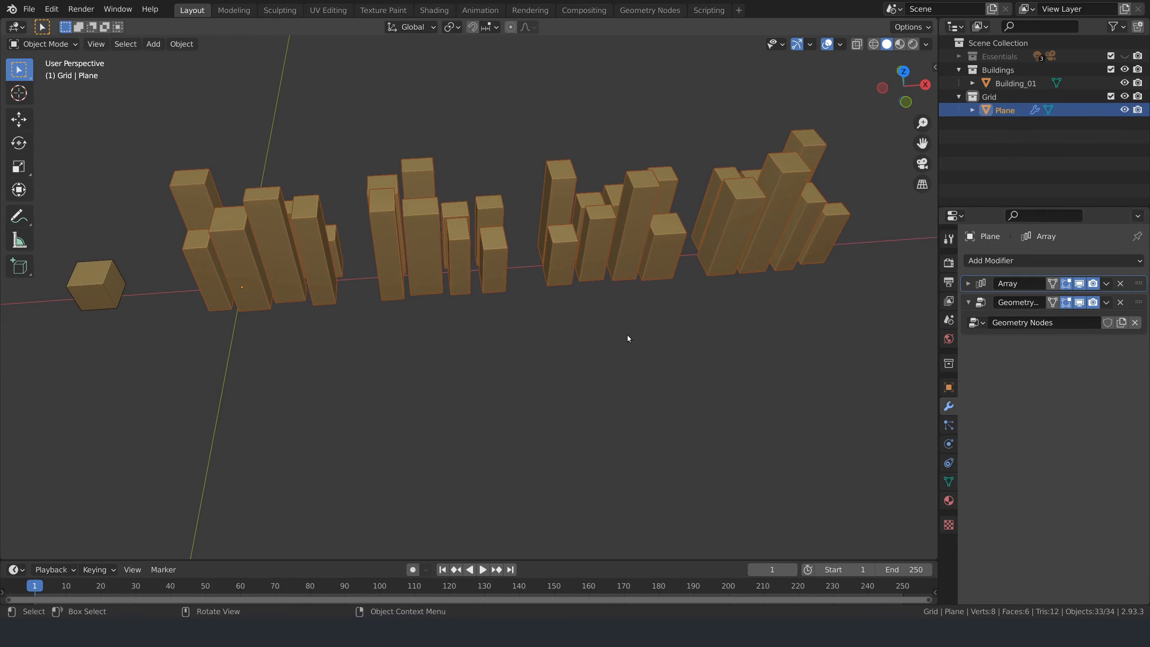
Duplicate the Array modifier and collapse or expand entries so the copy's settings are shown.
click(1106, 283)
click(1041, 323)
click(967, 302)
Set the duplicated Array's constant offset to 0 m in X and 6 m in Y.
double_click(1094, 395)
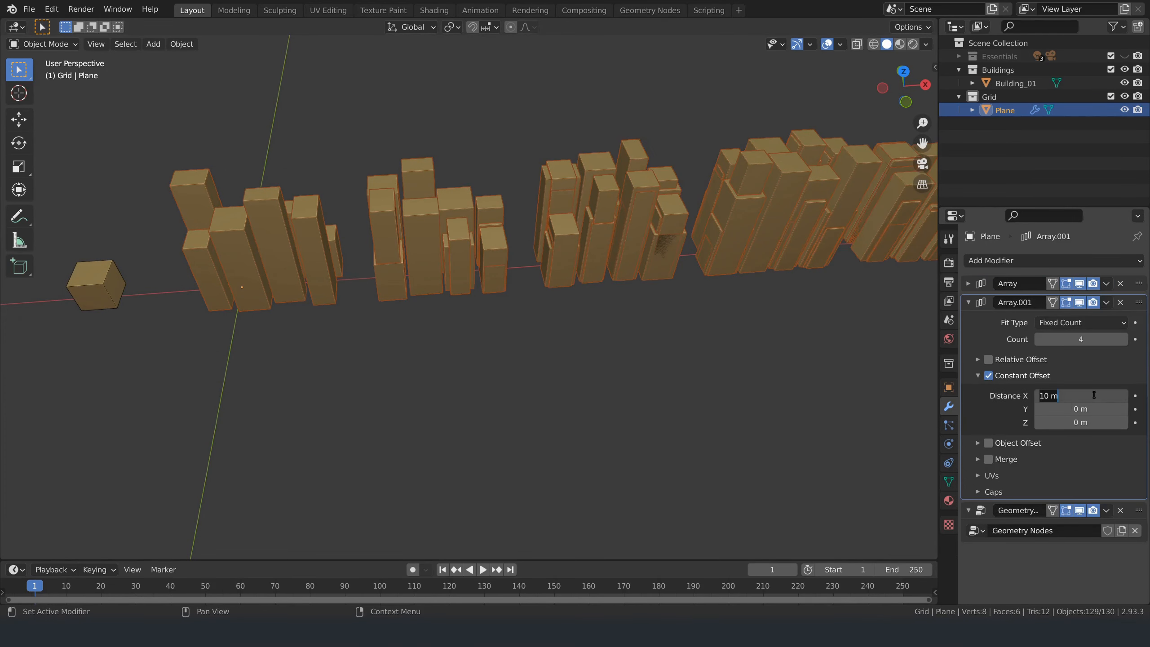
click(1053, 409)
drag(1052, 409, 1105, 409)
click(1053, 396)
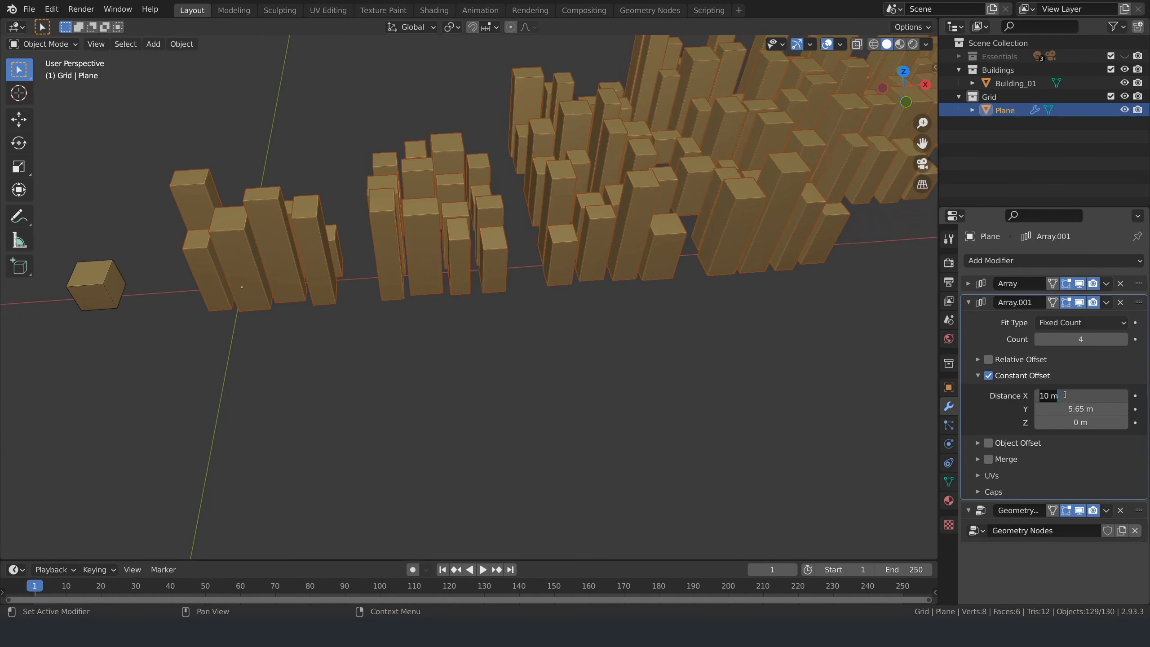
text(0)
key(Return)
scroll(468, 297, down, 2)
middle_drag(543, 335, 679, 318)
click(1063, 409)
text(6)
key(Return)
middle_drag(511, 337, 463, 348)
scroll(660, 352, up, 2)
scroll(606, 339, down, 5)
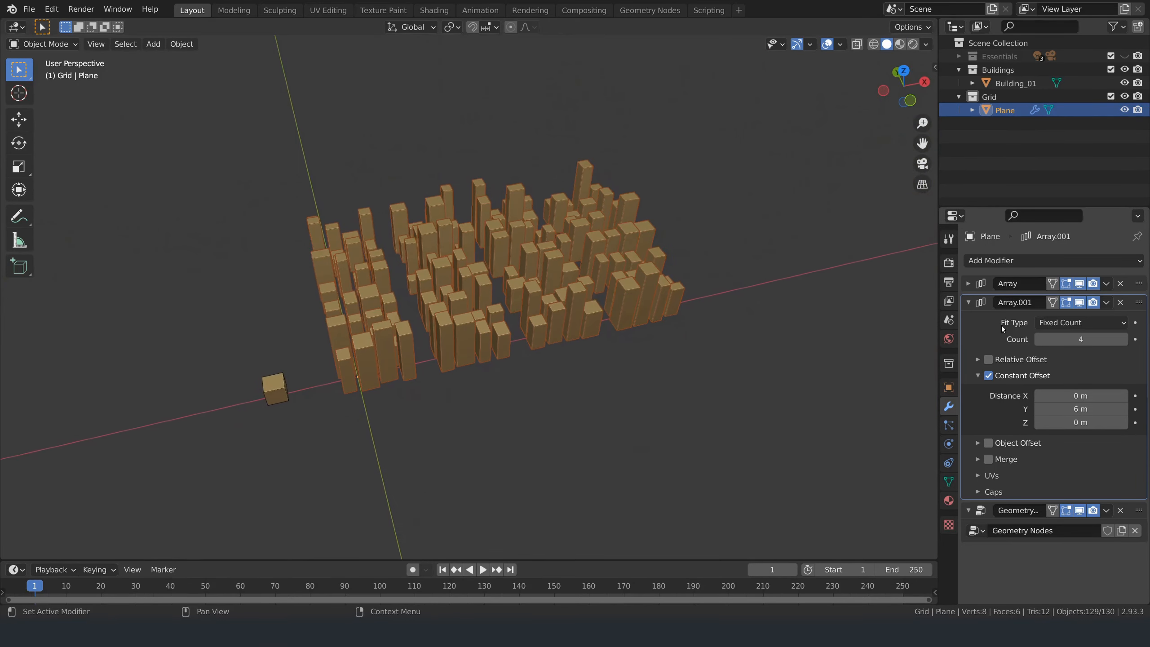
Set the duplicated Array's count to 8 and save the file.
click(1123, 339)
click(1124, 339)
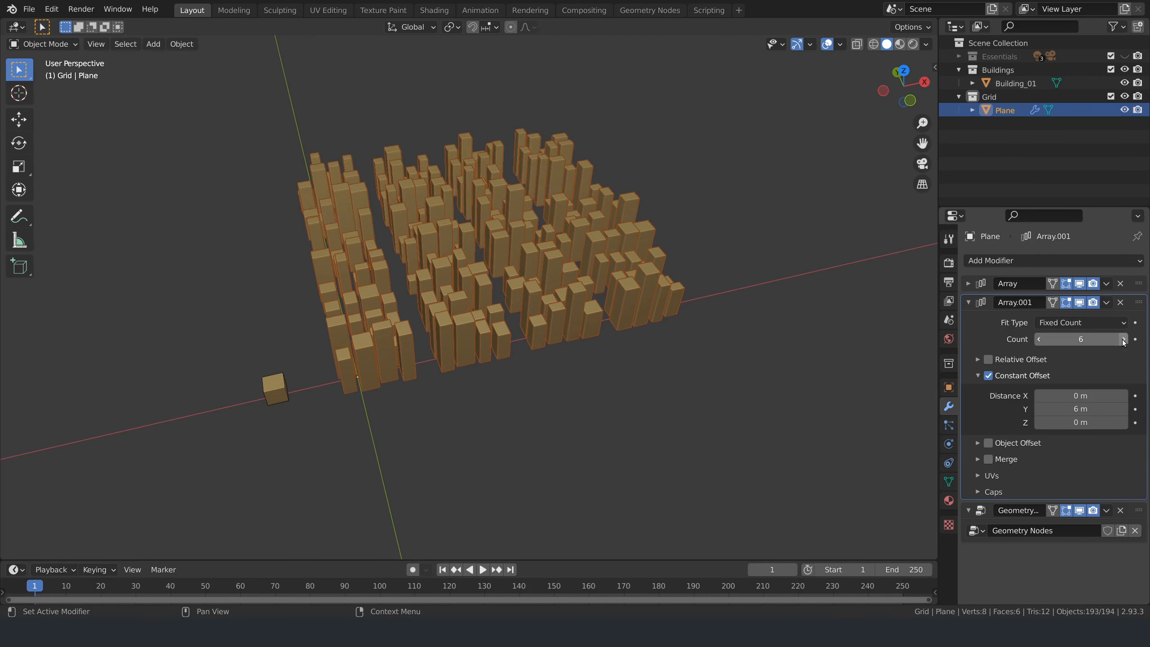
click(1123, 339)
click(1123, 339)
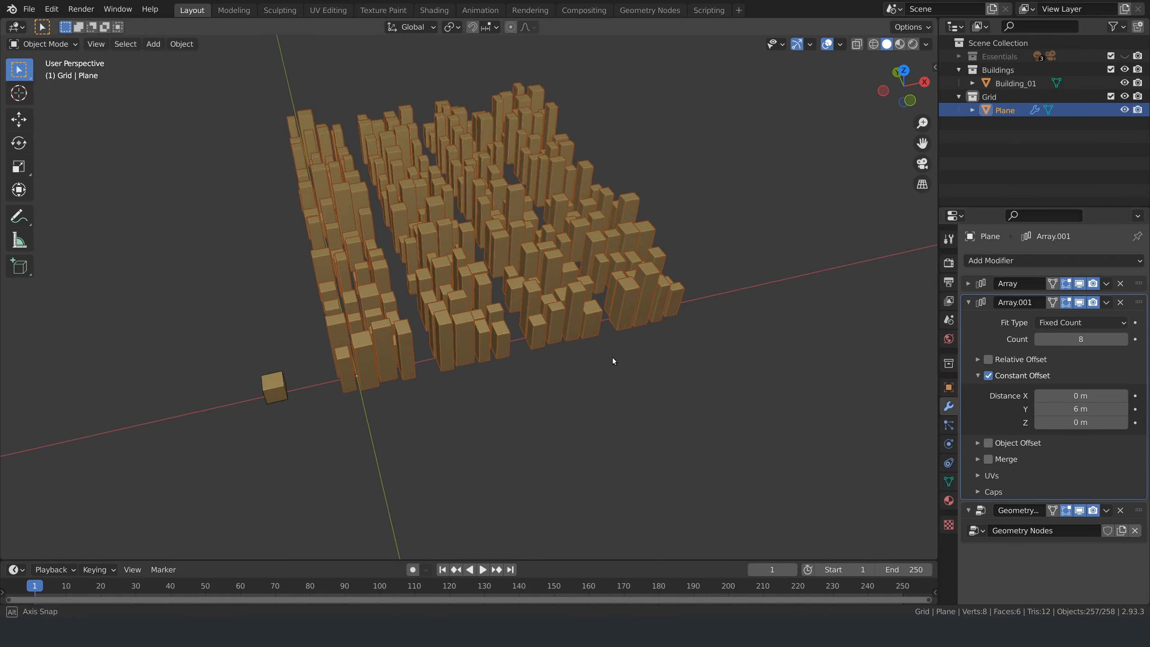
mouse_move(613, 358)
middle_down()
mouse_move(635, 323)
mouse_move(580, 357)
mouse_move(609, 350)
middle_up()
key(ctrl+s)
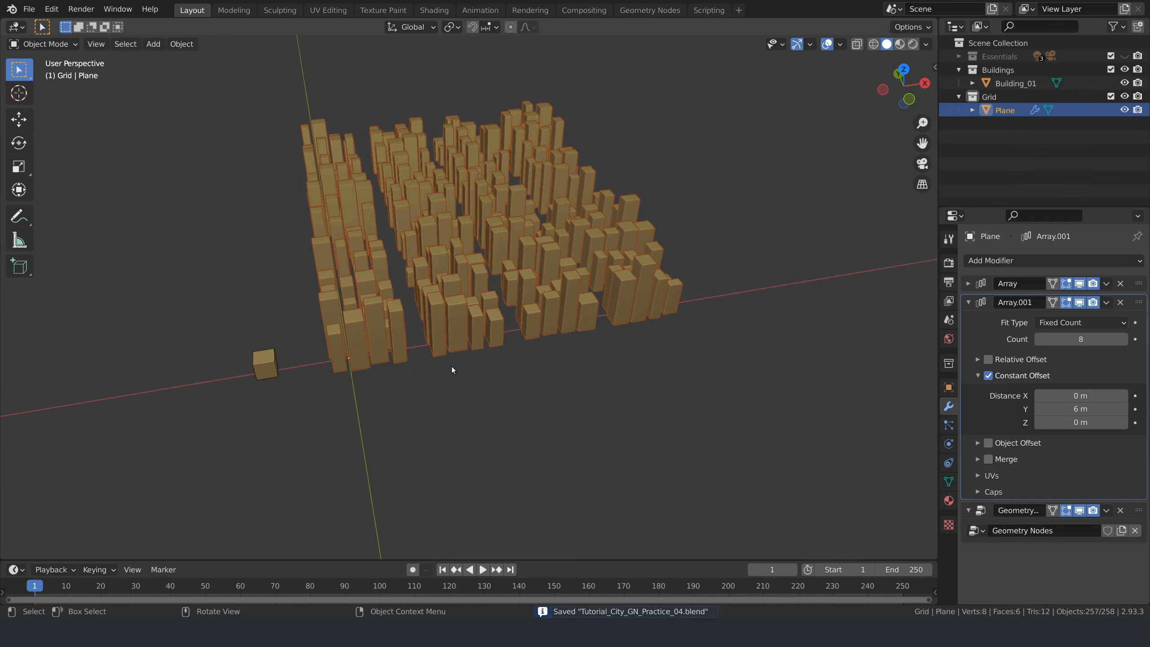
Undo the switch to Edit Mode on Building_01 and save the file.
scroll(366, 383, up, 3)
shift+middle_drag(379, 398, 475, 413)
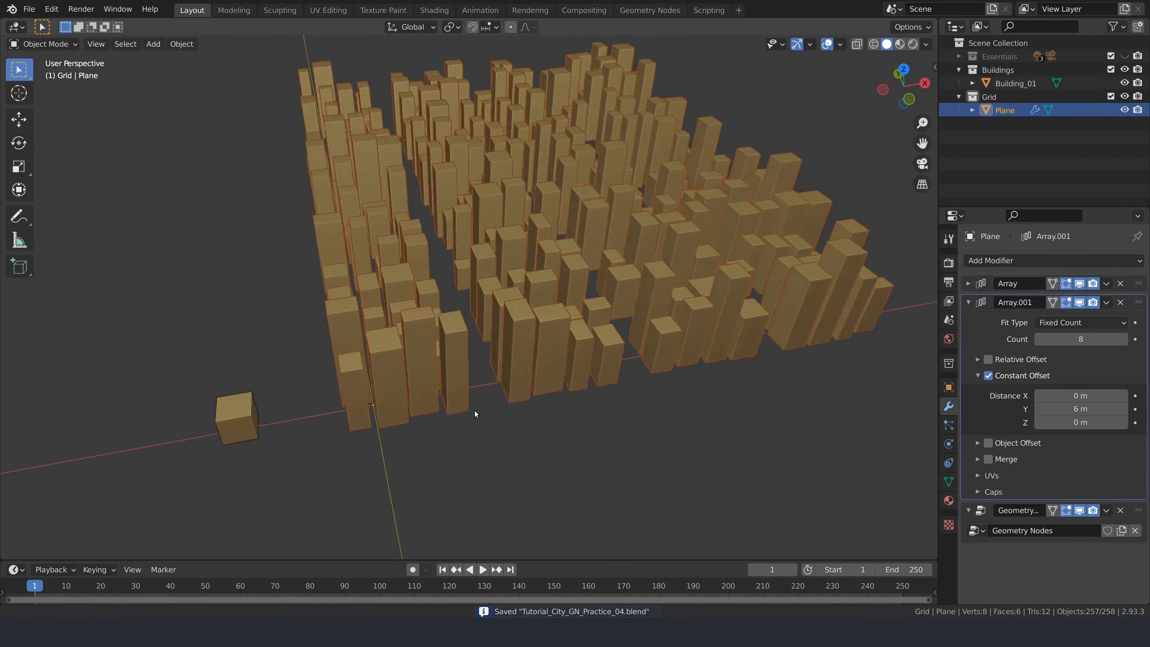
shift+middle_drag(474, 414, 491, 439)
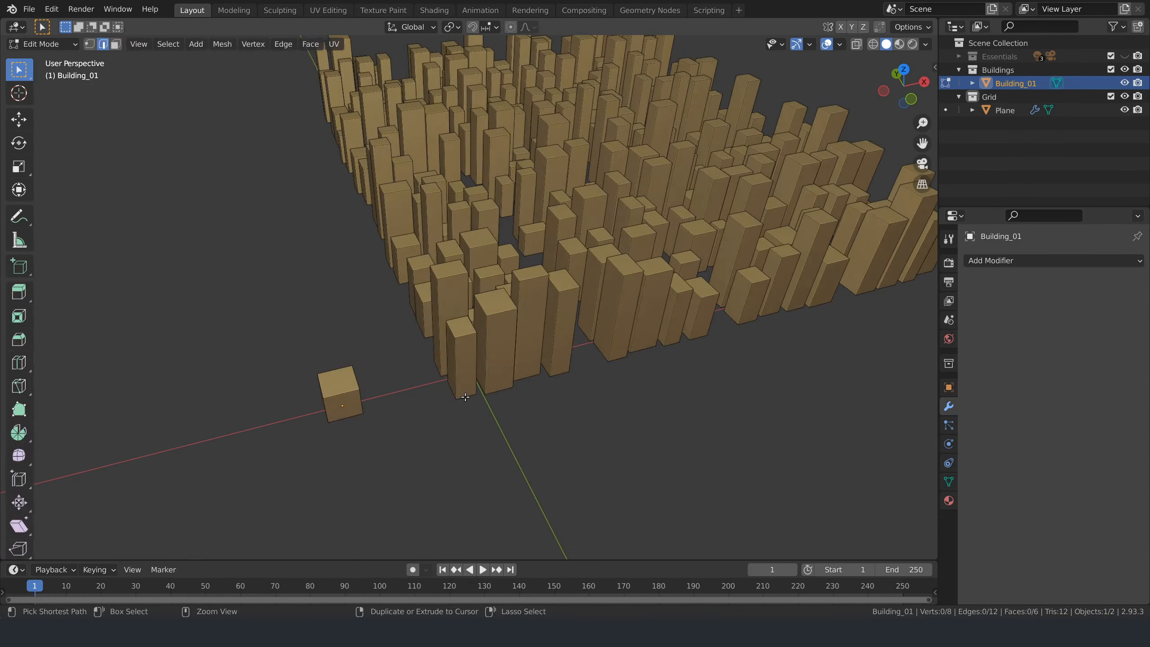
key(ctrl+z)
key(ctrl+s)
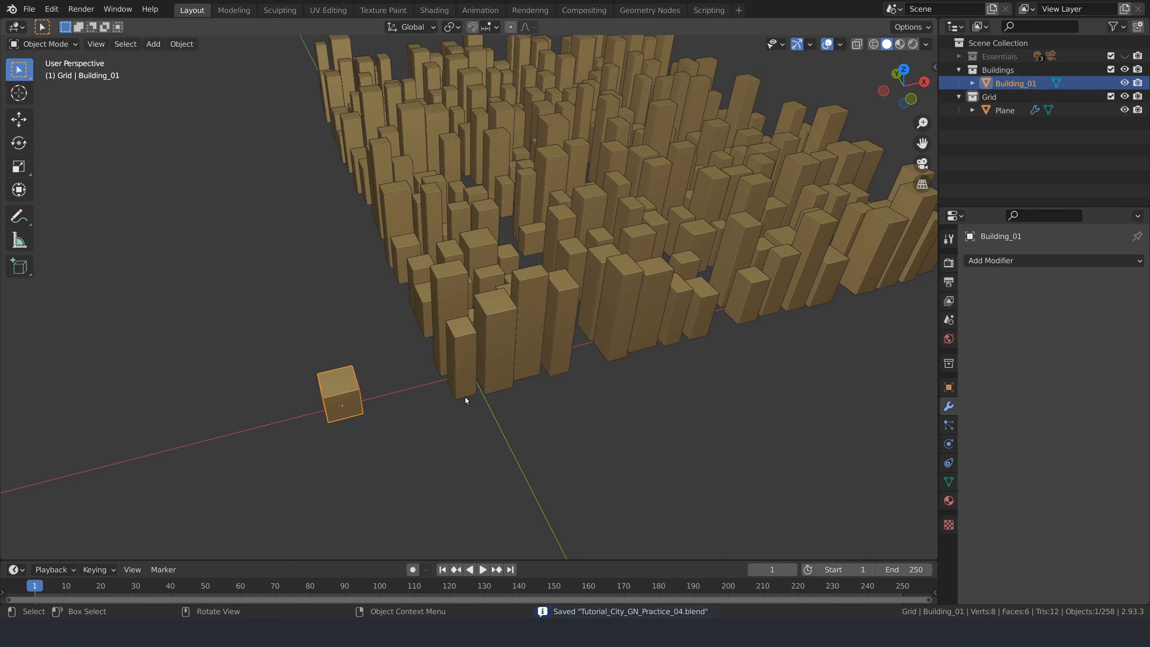
Create a new collection in the scene and name it Booleans.
click(982, 136)
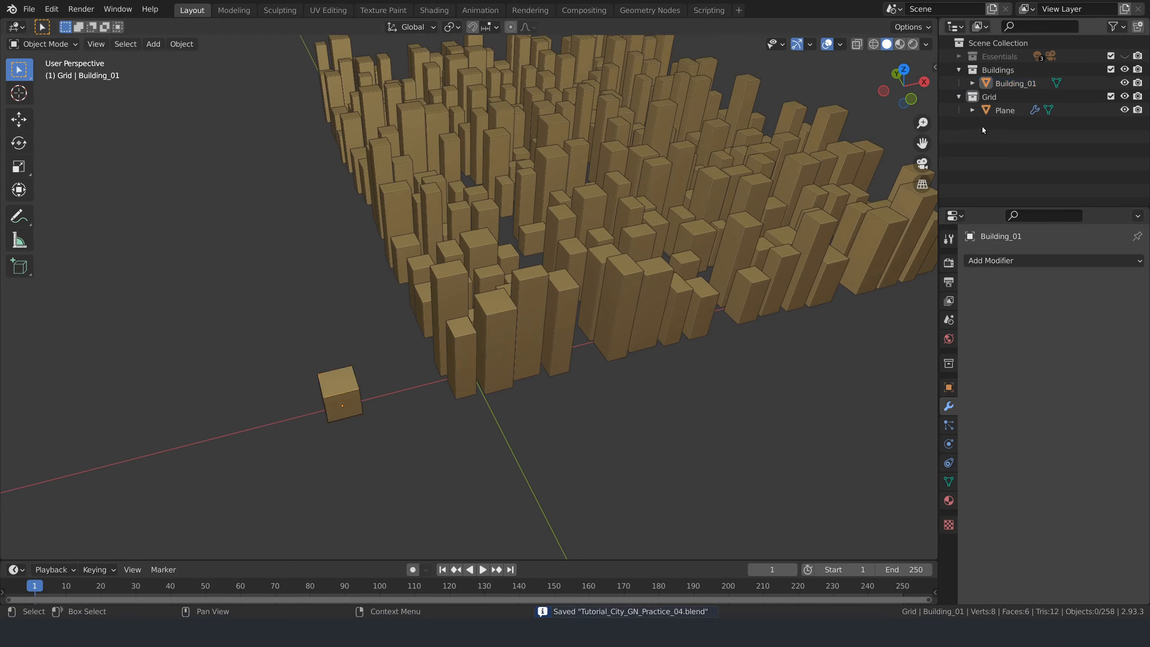
right_click(982, 129)
click(982, 128)
click(1011, 126)
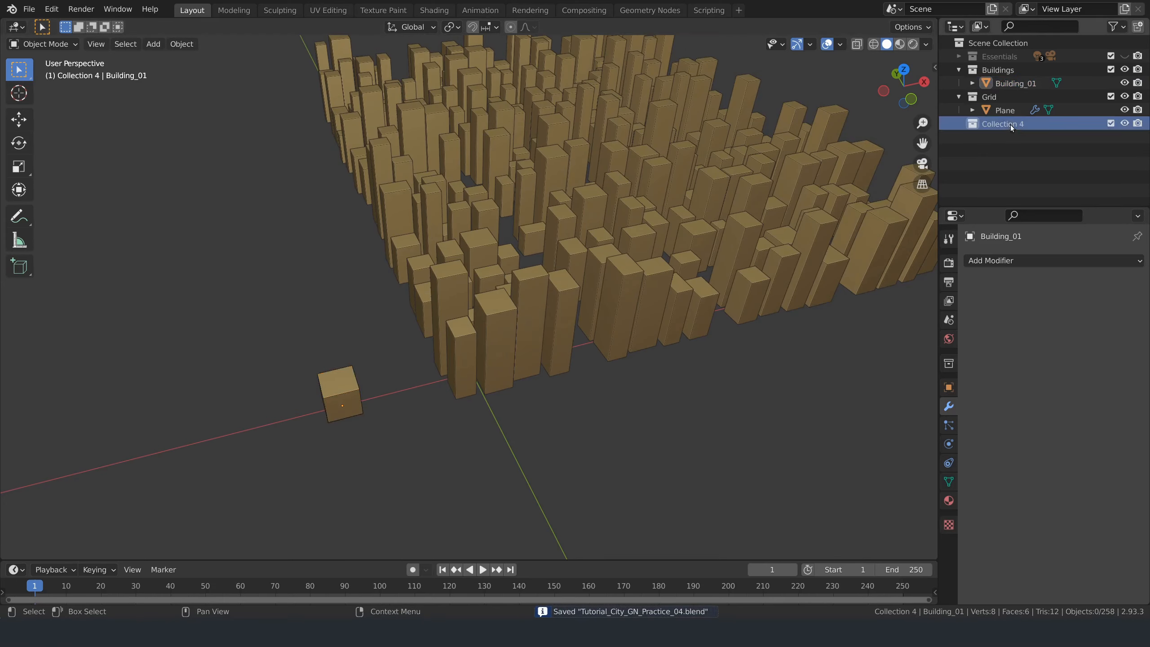
double_click(1011, 126)
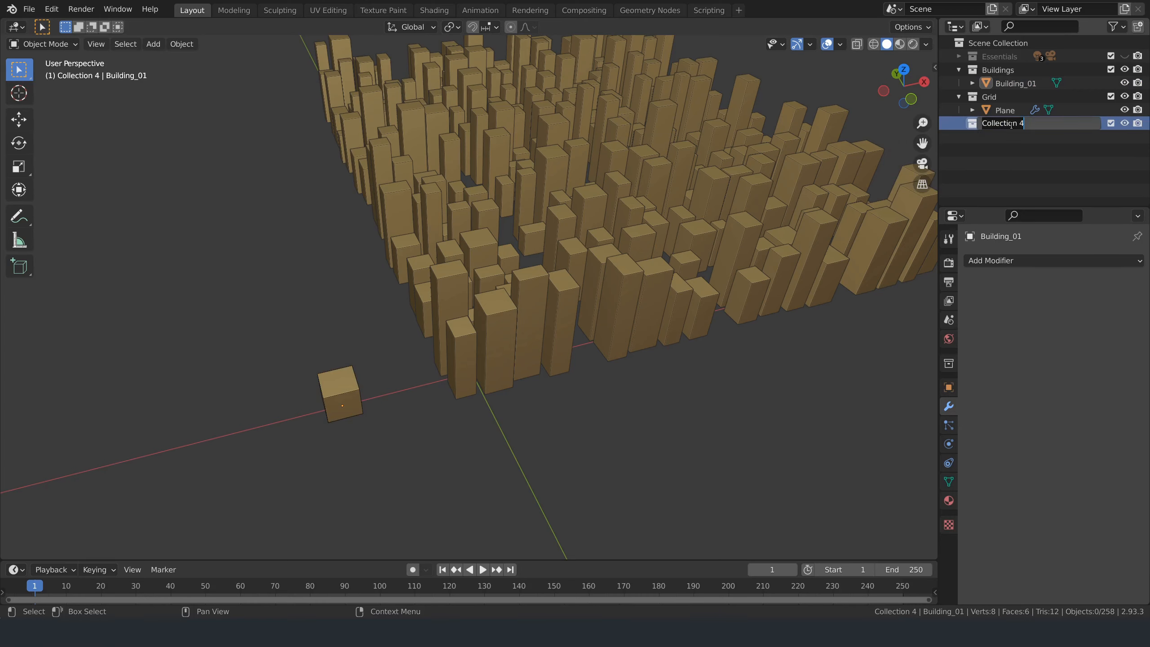
text(Booleans)
key(BackSpace)
key(BackSpace)
text(ns)
key(Return)
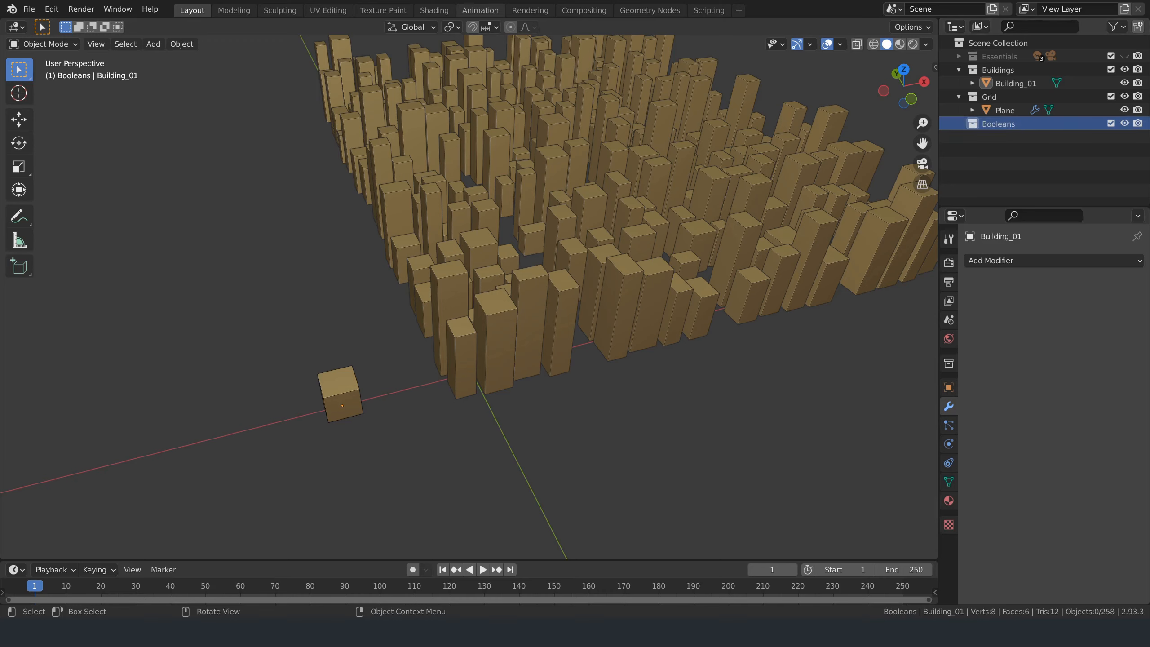
Add a cube mesh to the Booleans collection and move it in front view, with snapping, onto the top of Building_01.
click(153, 44)
mouse_move(162, 62)
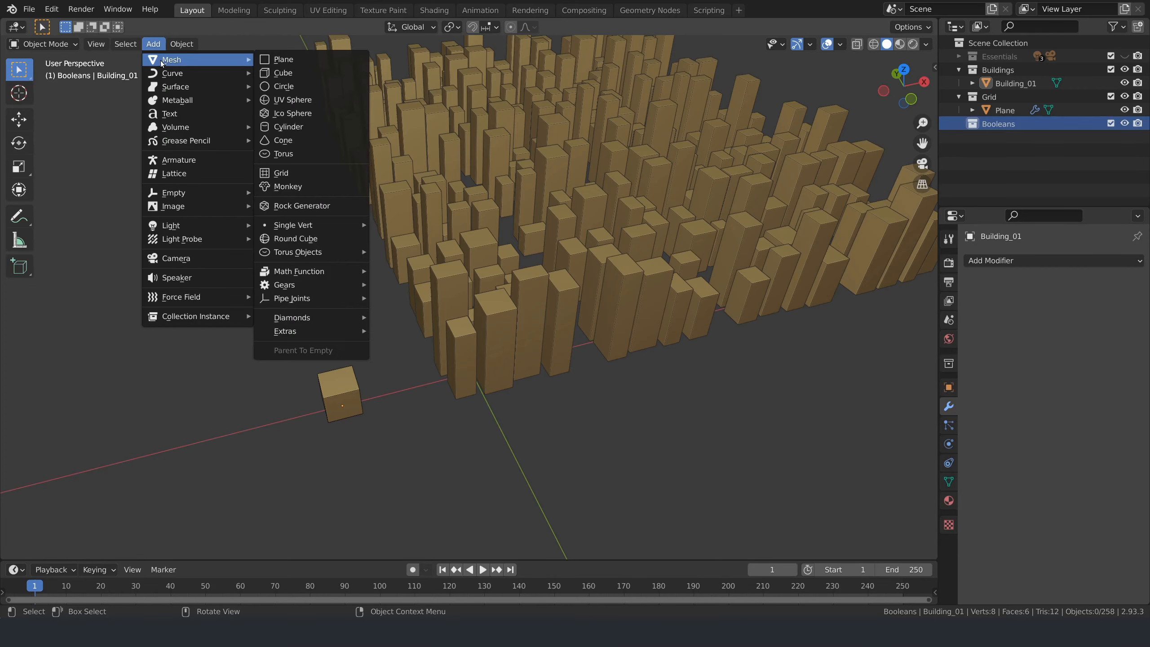
click(283, 73)
key(KP_1)
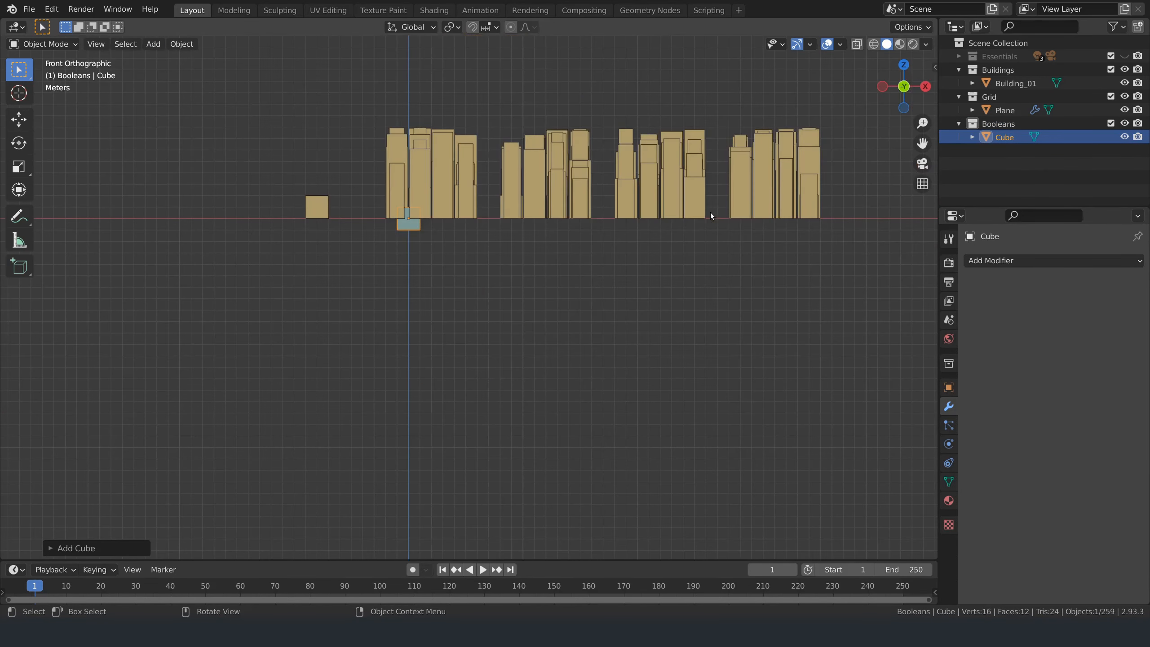
key(g)
ctrl+click(280, 215)
scroll(194, 179, up, 4)
shift+middle_drag(192, 178, 457, 309)
scroll(457, 309, down, 4)
Scale the cube's geometry by 0.8 in X and Y only, and turn on X-ray in front view.
key(Tab)
key(s)
key(shift+z)
text(0.8)
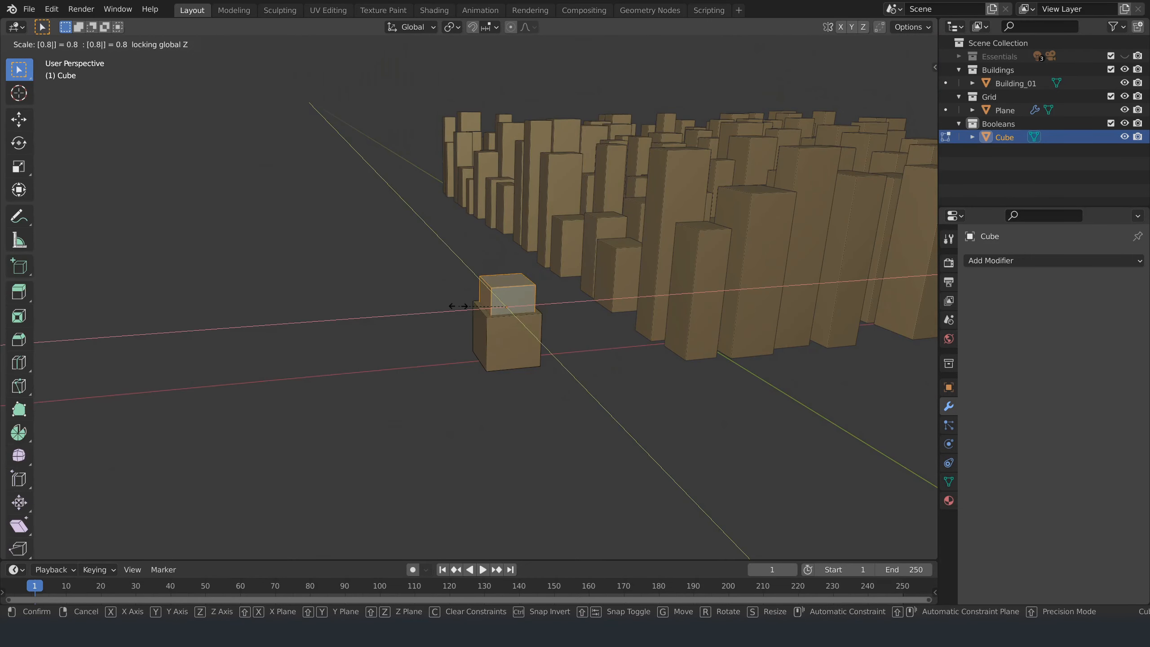
key(Return)
key(KP_1)
key(alt+z)
scroll(458, 306, up, 4)
shift+middle_drag(449, 205, 487, 321)
key(g)
key(z)
right_click(482, 280)
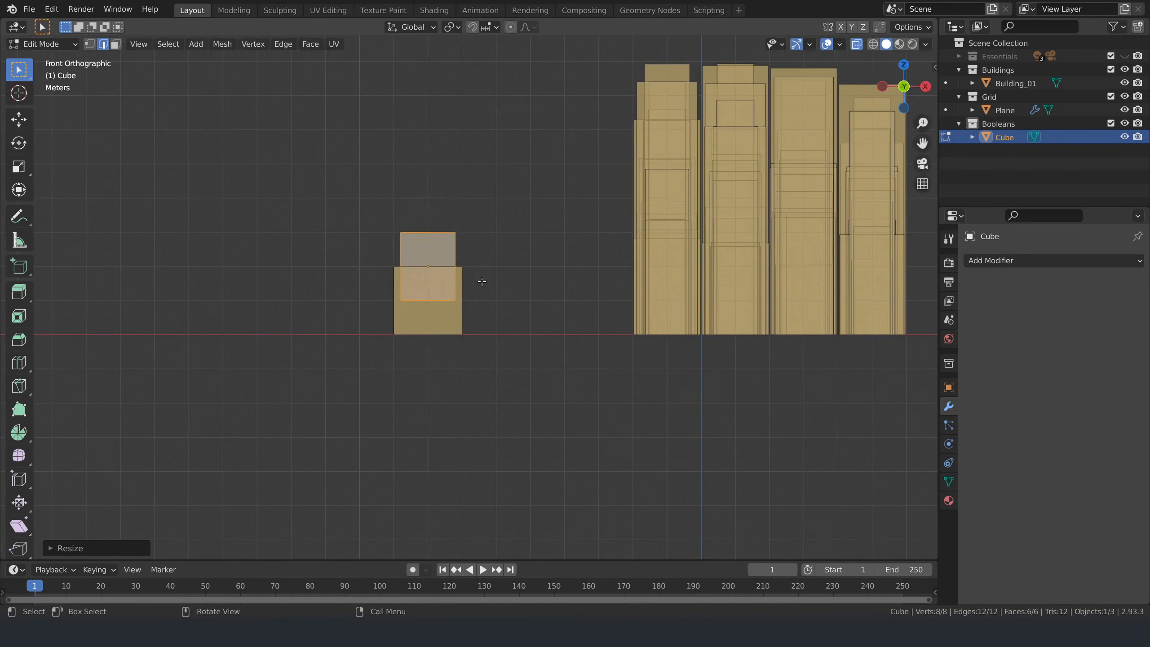
scroll(483, 281, up, 5)
key(g)
key(x)
right_click(482, 252)
Raise the cube's geometry along Z until only its base sits inside the building's top, and leave Edit Mode and X-ray.
key(g)
key(z)
click(481, 167)
middle_drag(480, 167, 509, 344)
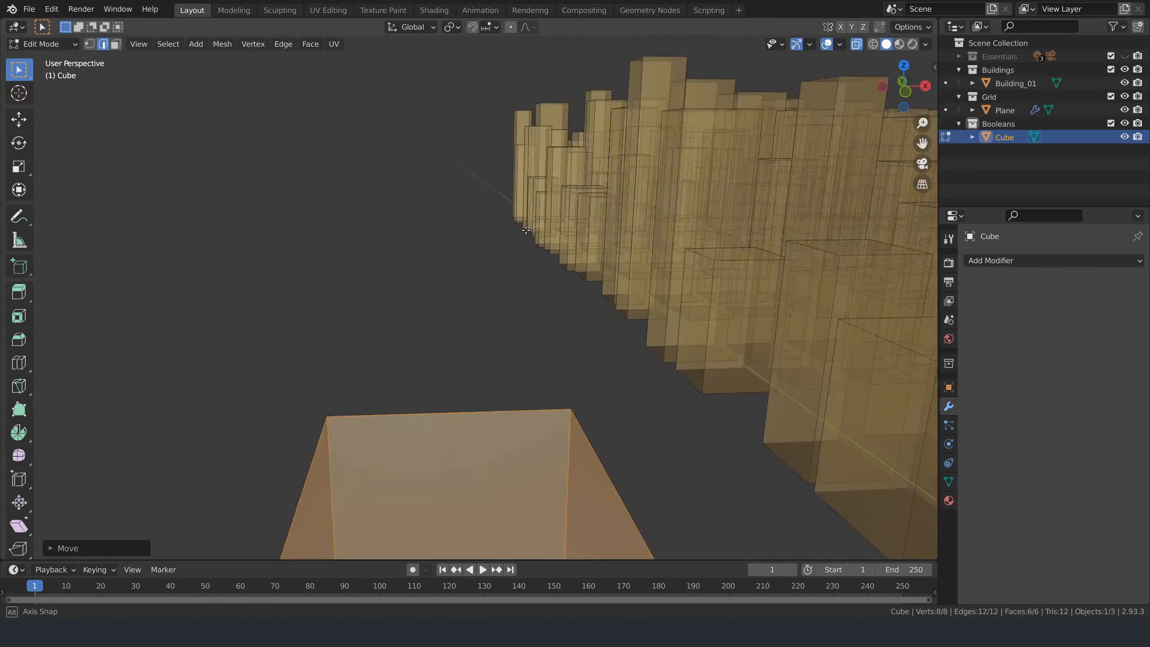
scroll(513, 408, down, 8)
key(Tab)
key(alt+z)
Add a Boolean modifier to Building_01 with the small cube above it as the cutting object.
click(491, 407)
middle_drag(520, 415, 451, 393)
click(1008, 260)
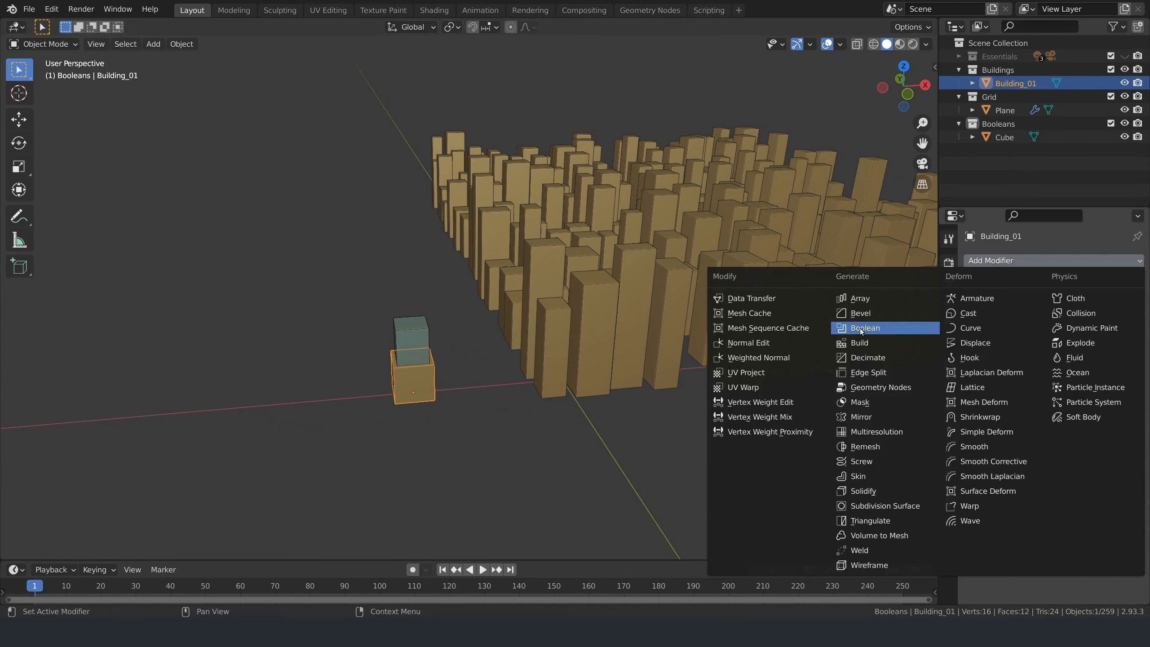
click(862, 327)
click(1120, 337)
click(412, 327)
Hide the Booleans collection in the viewport, disable it in renders, and deselect the building.
click(1124, 123)
click(1136, 123)
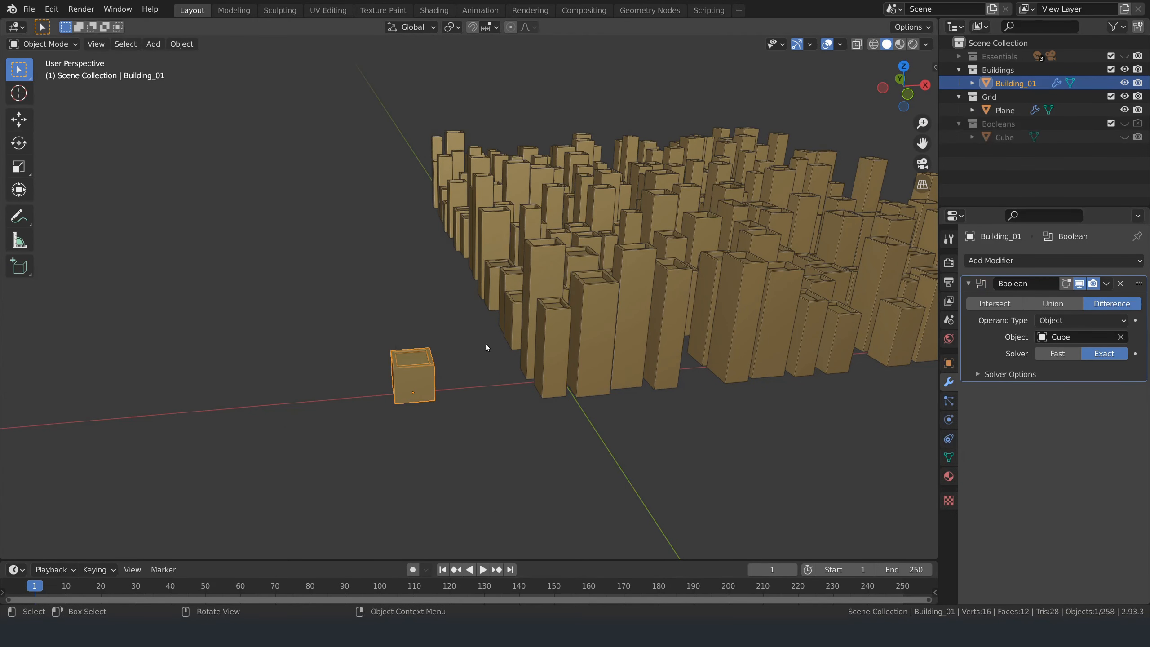
middle_drag(543, 468, 635, 413)
click(551, 489)
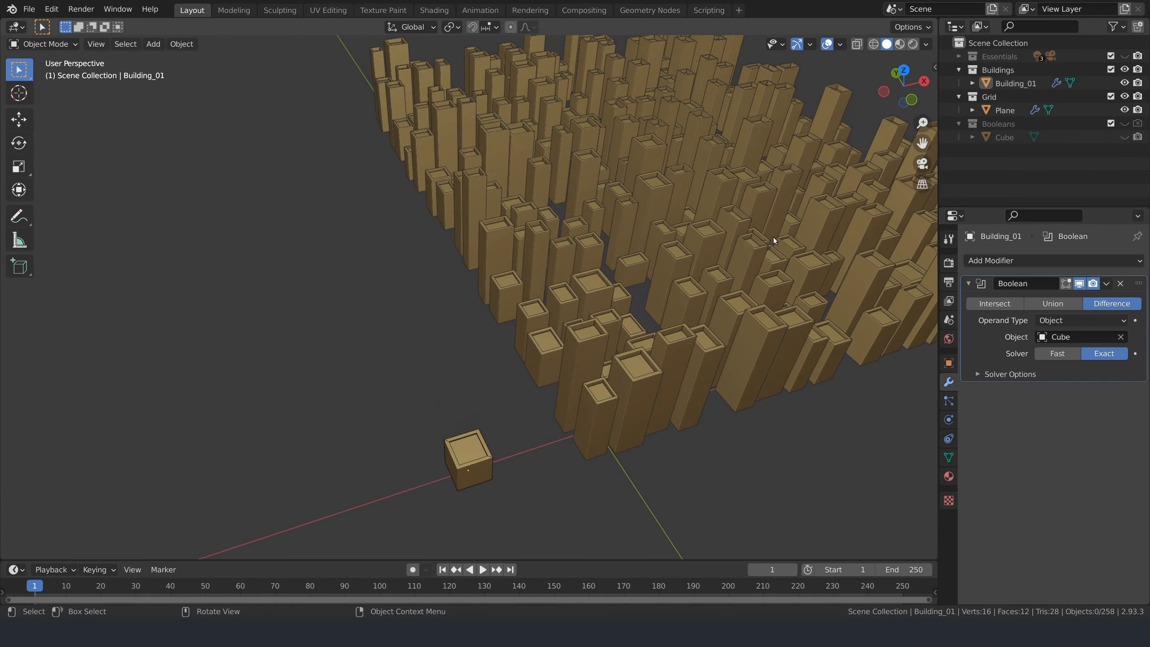
Show the Booleans collection and try moving the cutter cube off-centre on the building.
click(1124, 123)
click(1125, 136)
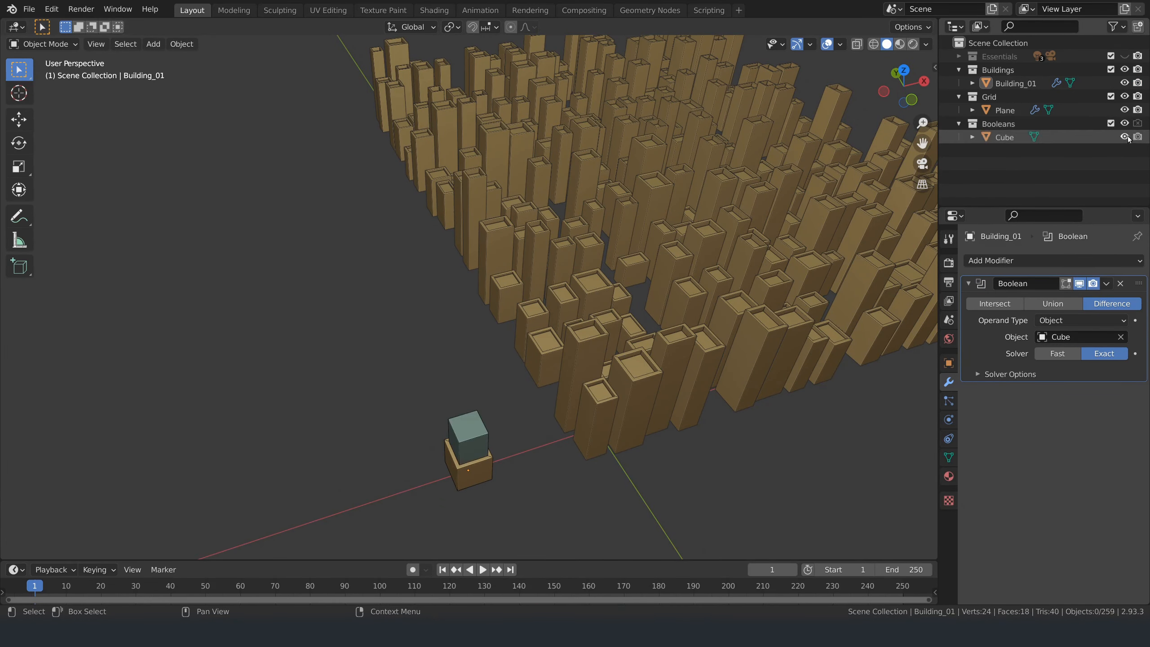
click(1003, 137)
key(g)
click(717, 451)
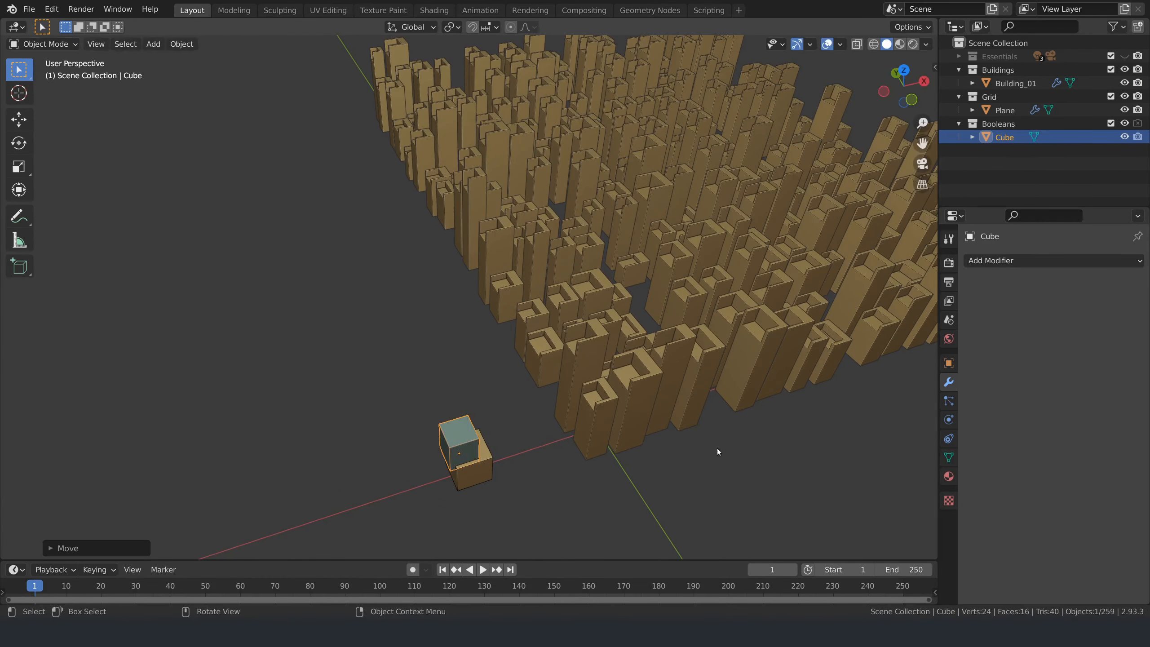
middle_drag(717, 449, 733, 452)
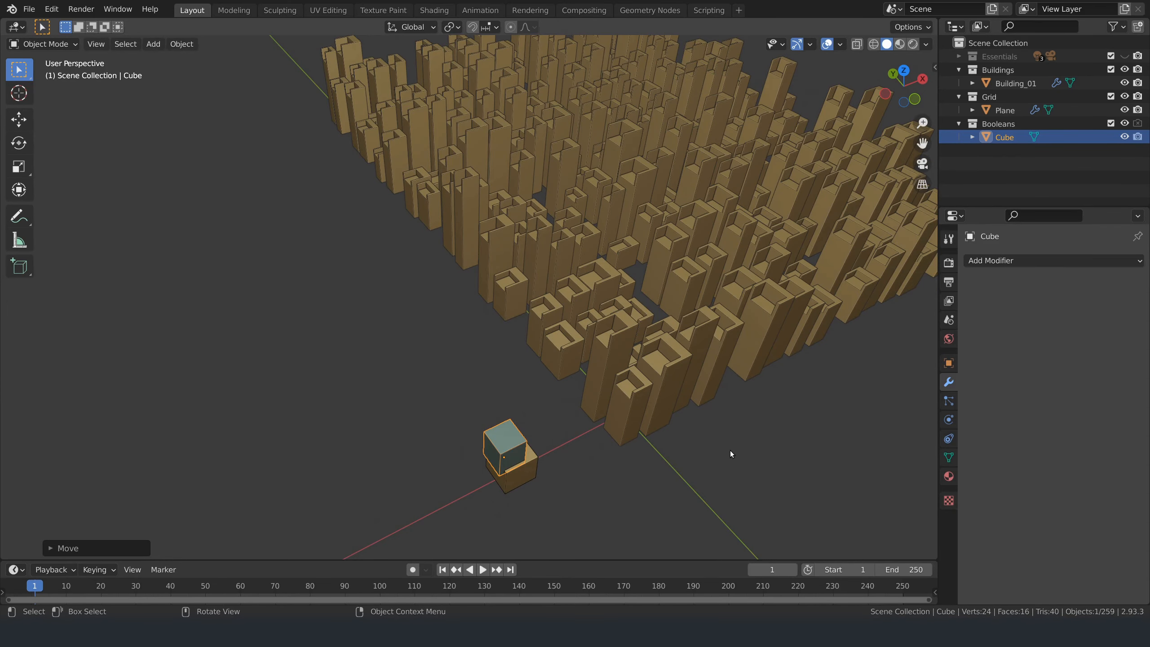
key(ctrl+z)
Save the file and hide the Booleans collection in the viewport.
key(ctrl+s)
click(1123, 123)
middle_drag(660, 466, 487, 380)
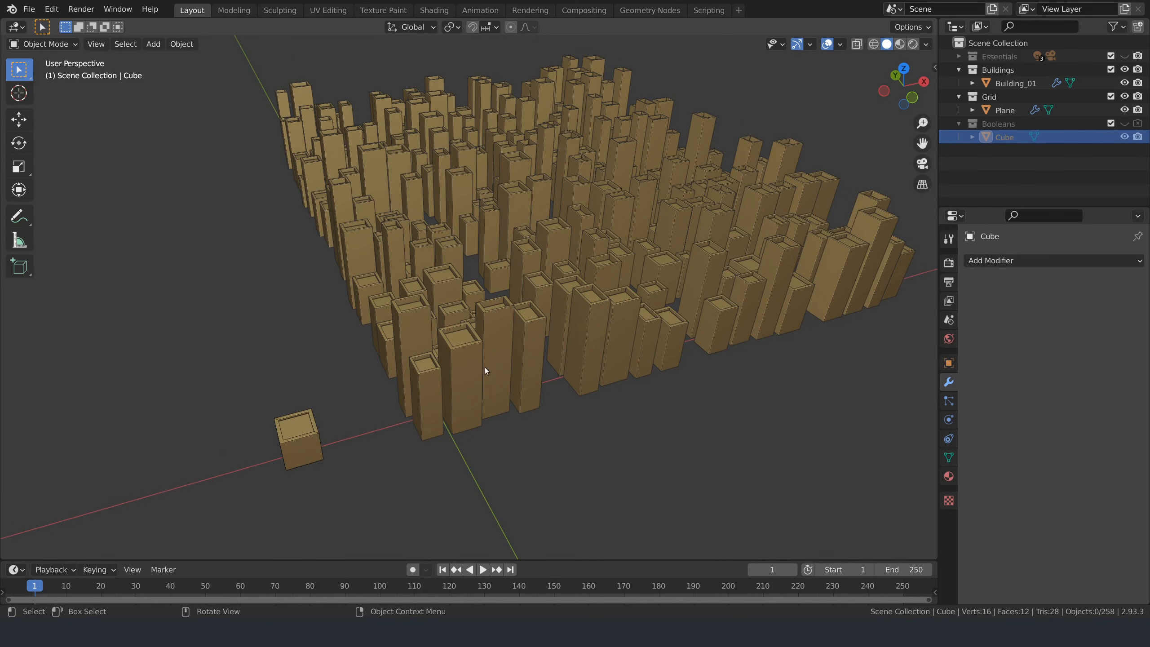
middle_drag(485, 367, 614, 273)
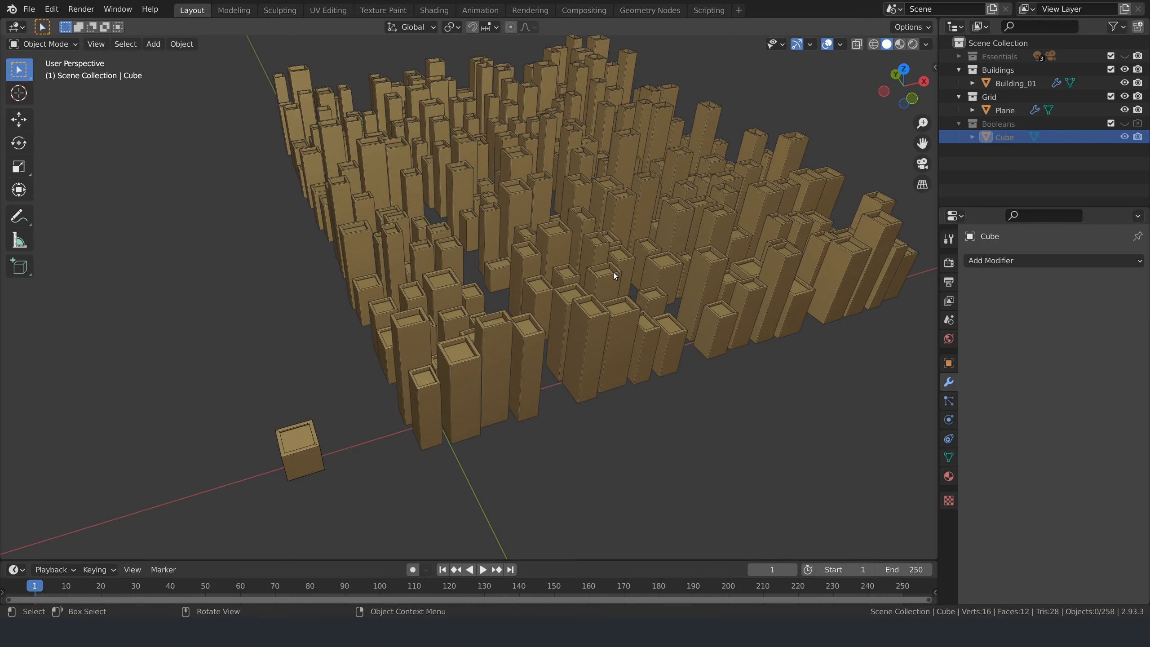
Duplicate Building_01 and move the copy along X to stand beside the original, on the side away from the grid.
drag(981, 207, 981, 260)
click(1015, 83)
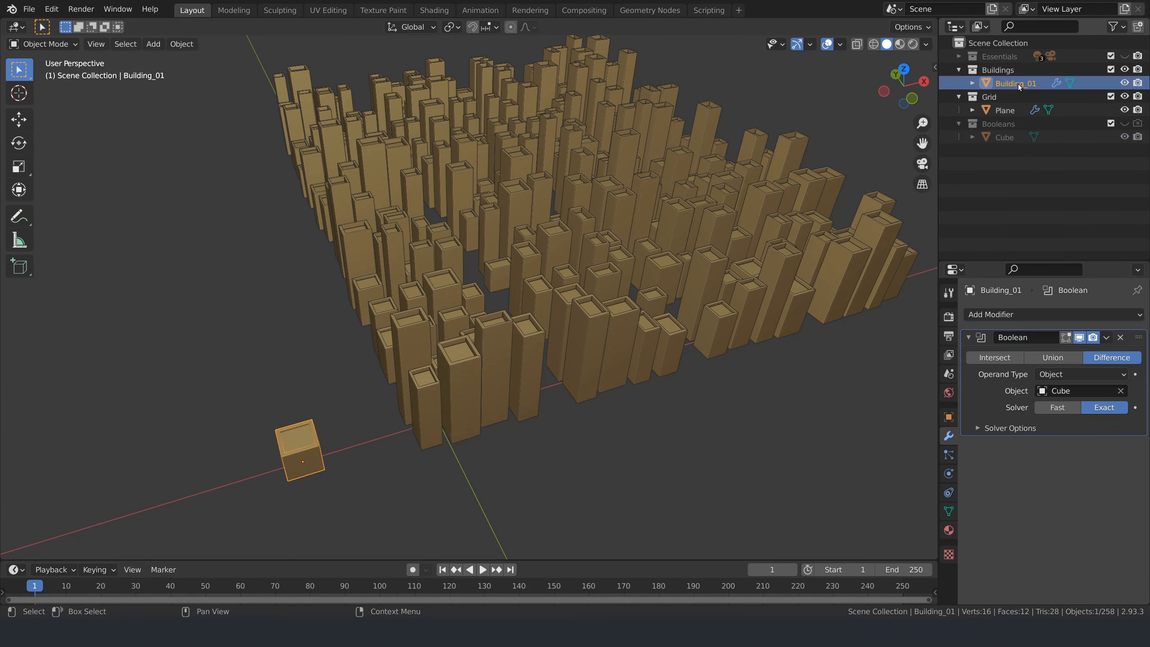
key(shift+d)
right_click(348, 475)
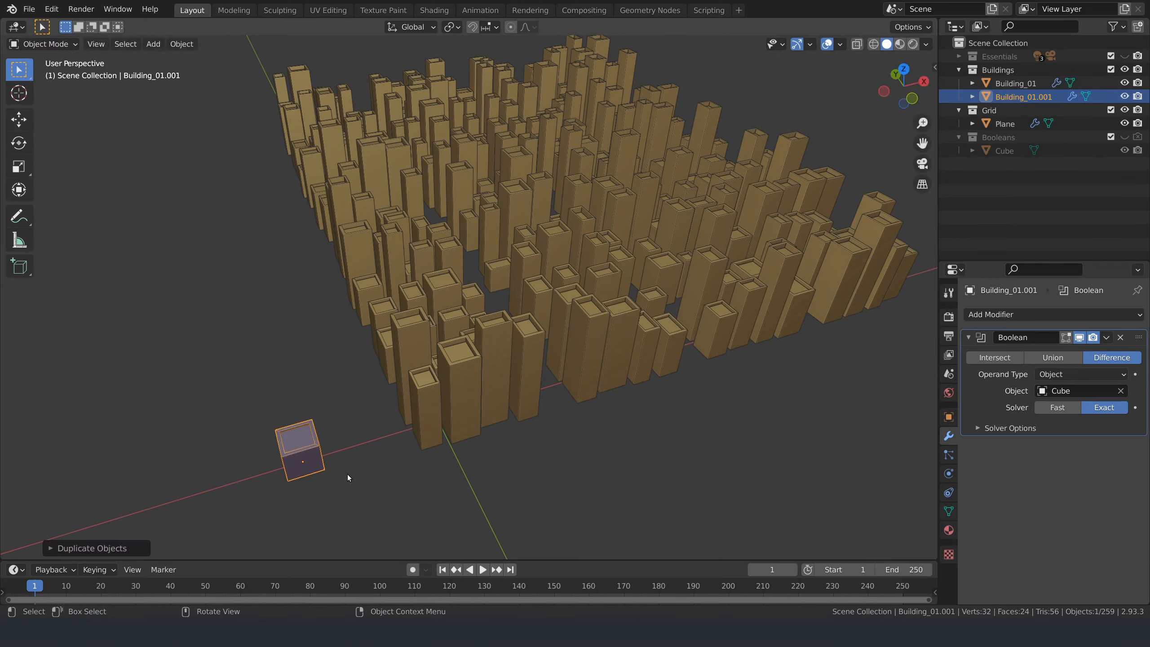
key(g)
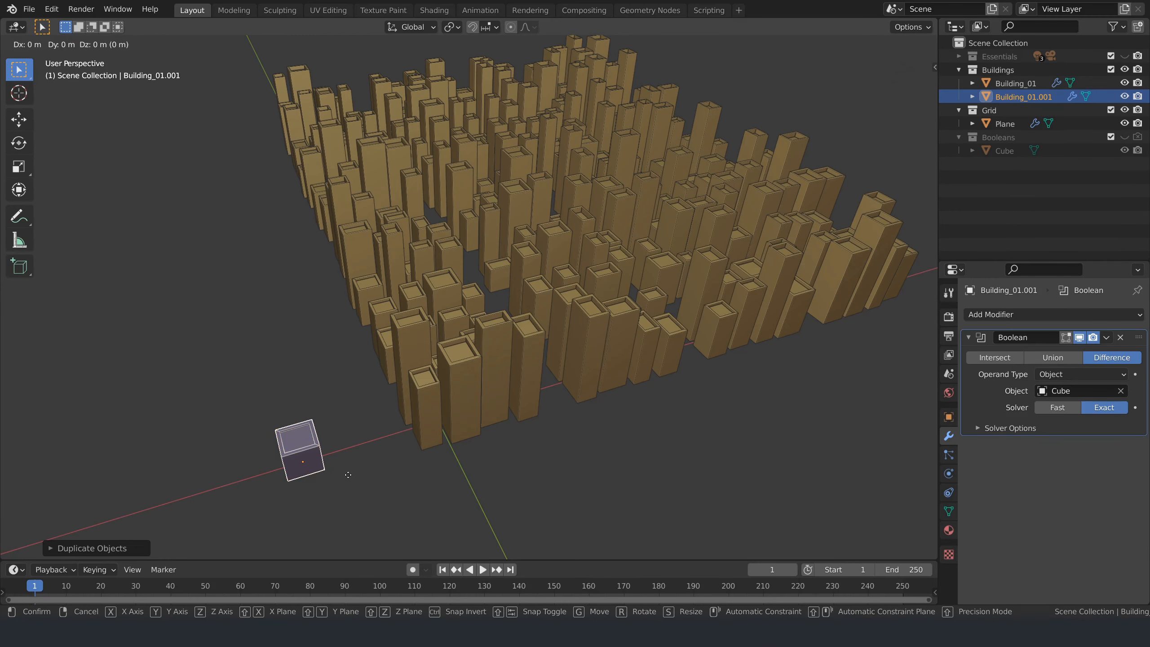
key(x)
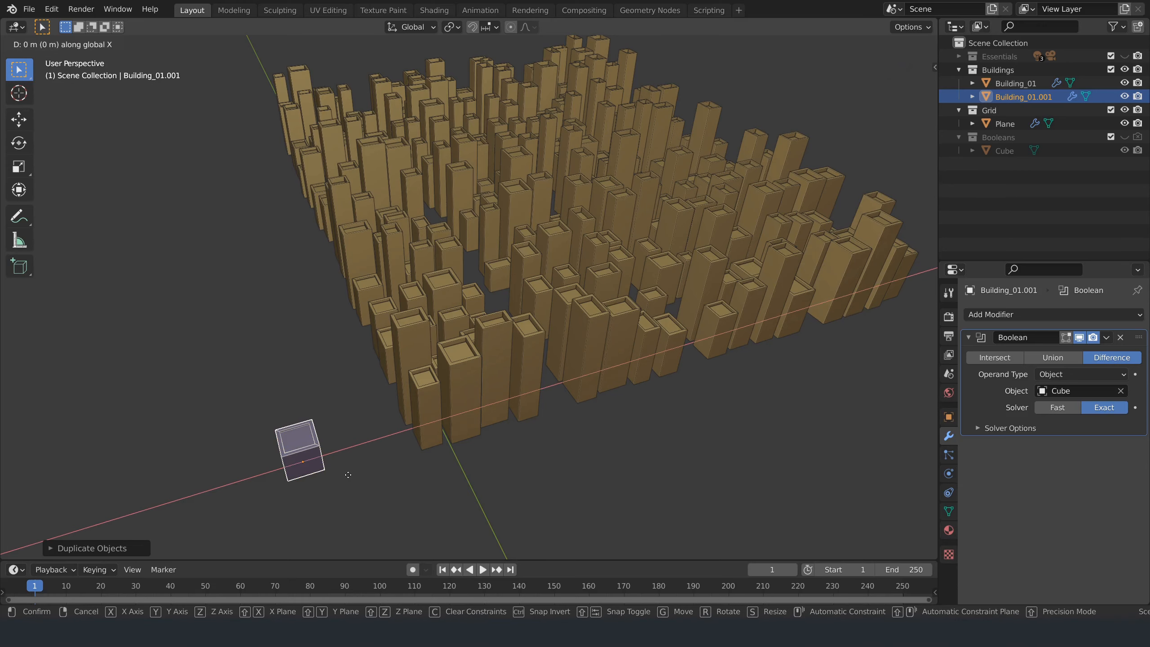
click(272, 501)
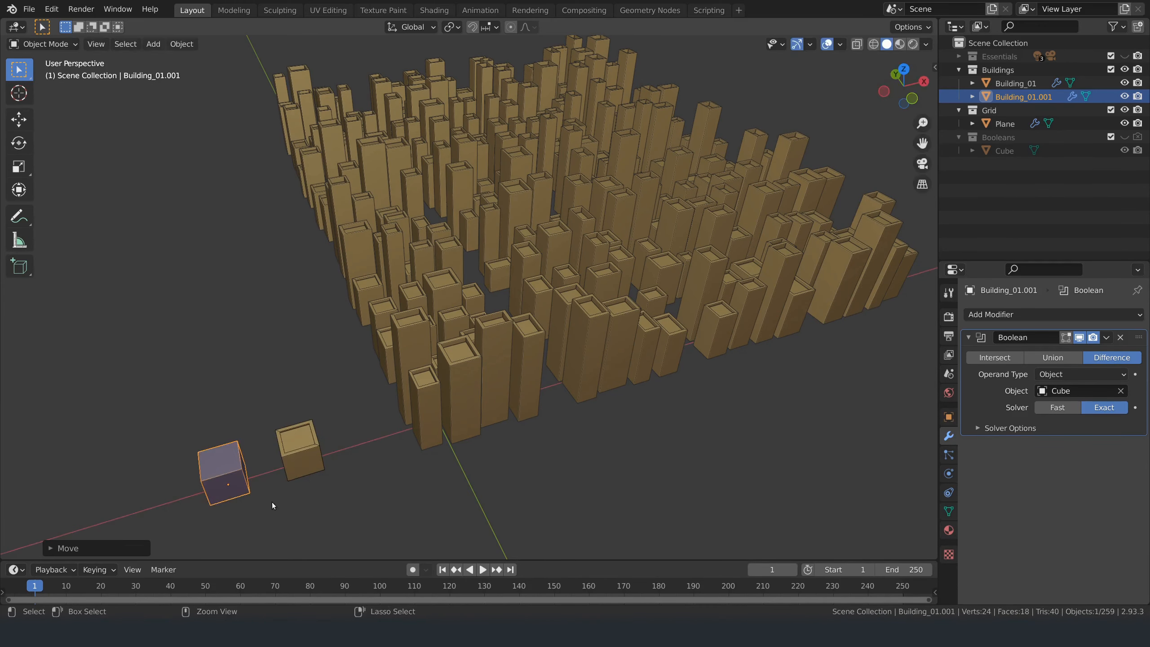
shift+middle_drag(333, 493, 412, 426)
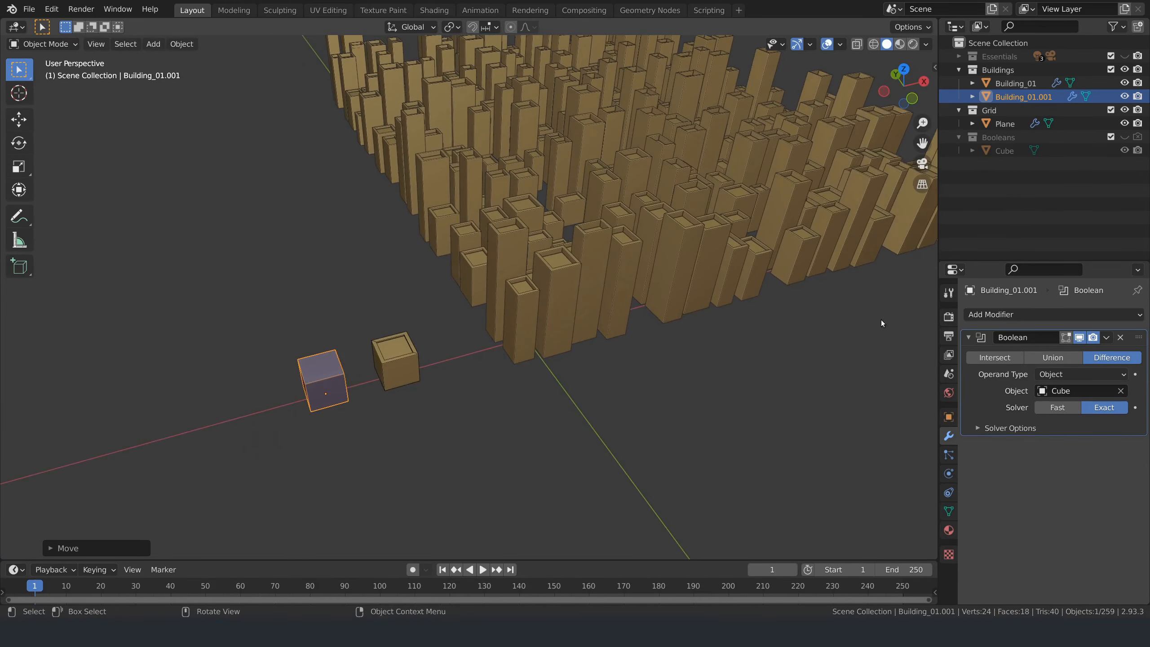
Replace the duplicated building's Boolean modifier with a Bevel modifier.
click(1120, 337)
click(1050, 314)
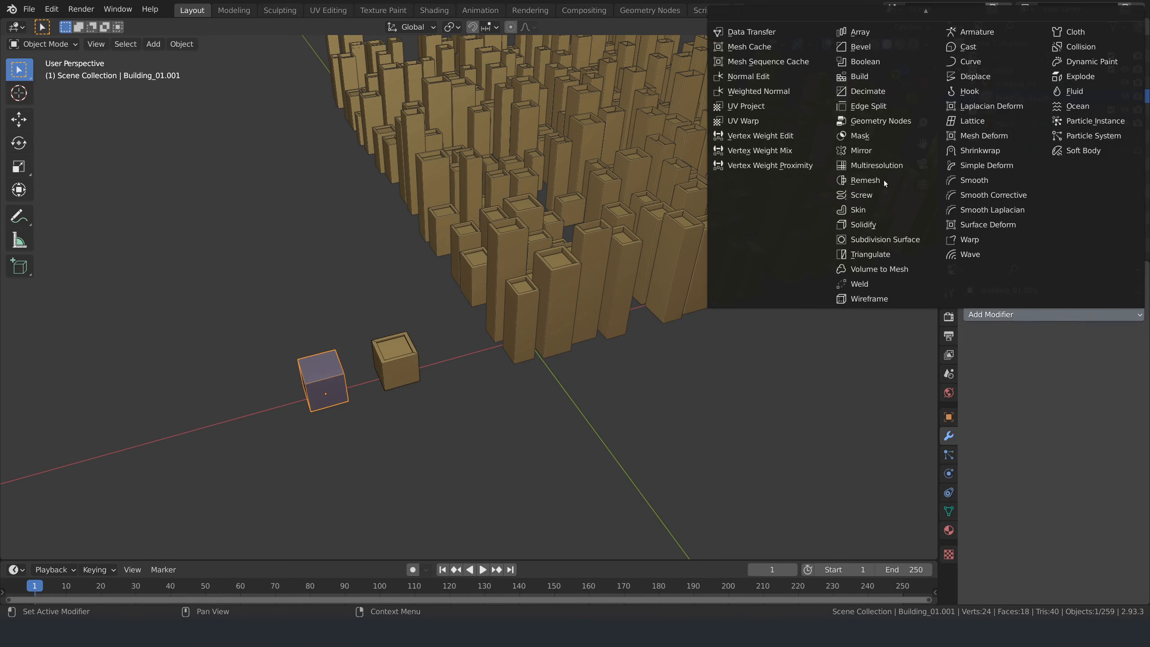
click(860, 60)
scroll(387, 344, up, 1)
Set the bevel weight of one top edge of the duplicated building to 1 in Edit Mode.
key(Tab)
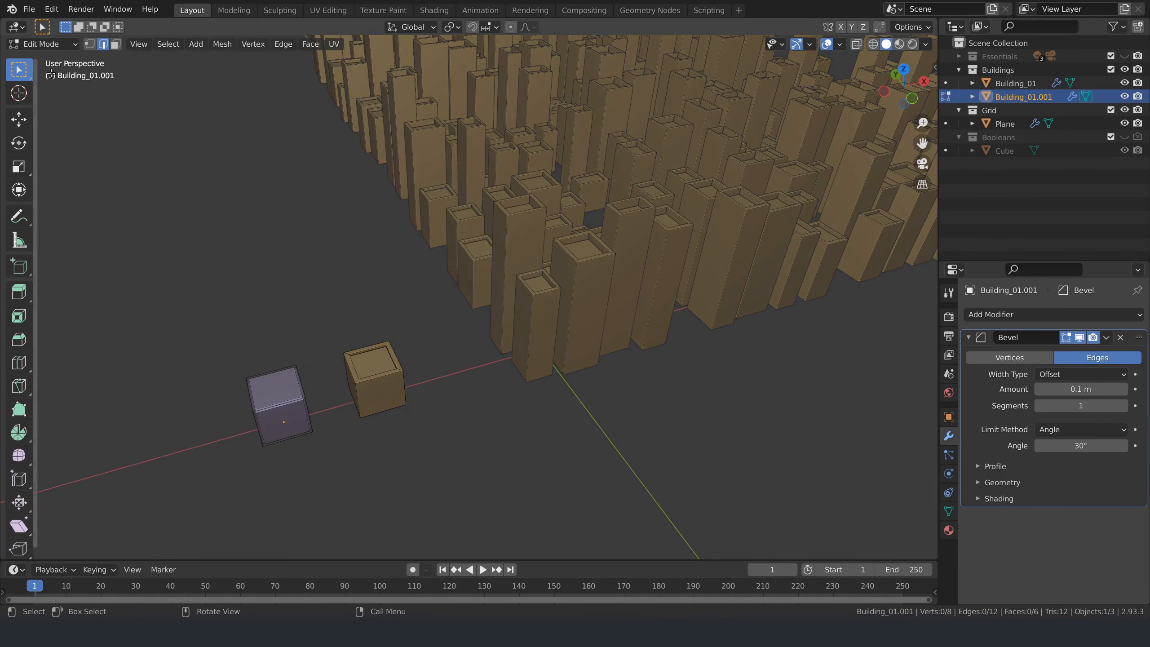
click(300, 383)
click(934, 67)
click(856, 193)
text(1)
key(Return)
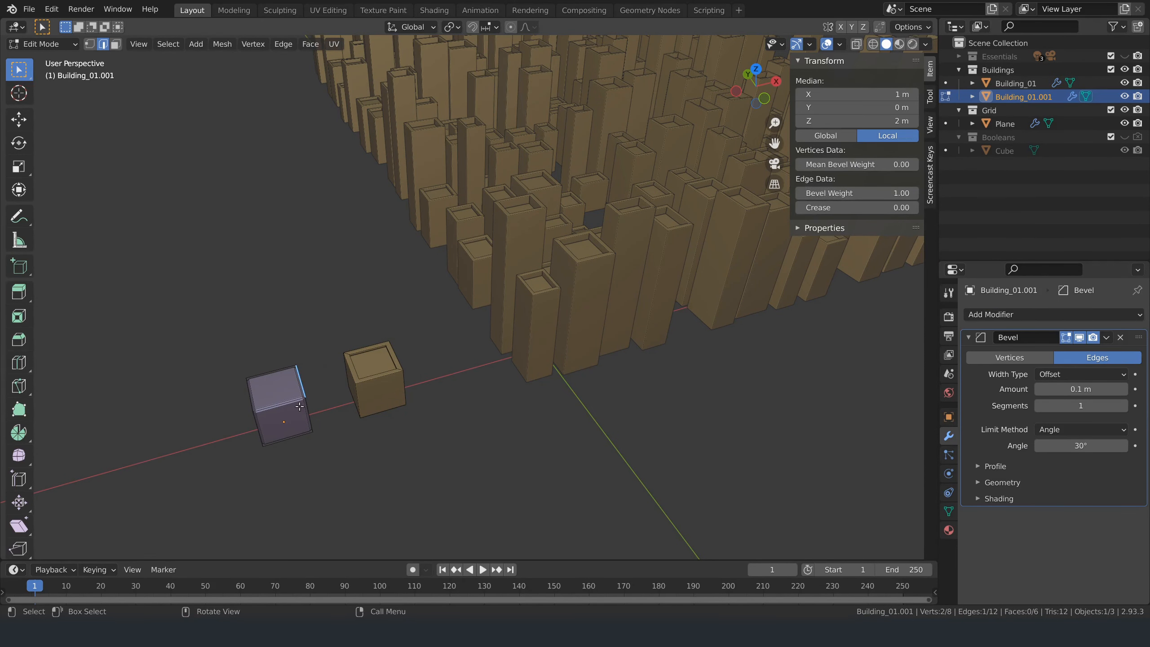
Limit the Bevel modifier by Weight with an amount of 1 m, and return to Object Mode with nothing selected.
click(1081, 429)
click(1065, 476)
click(1058, 389)
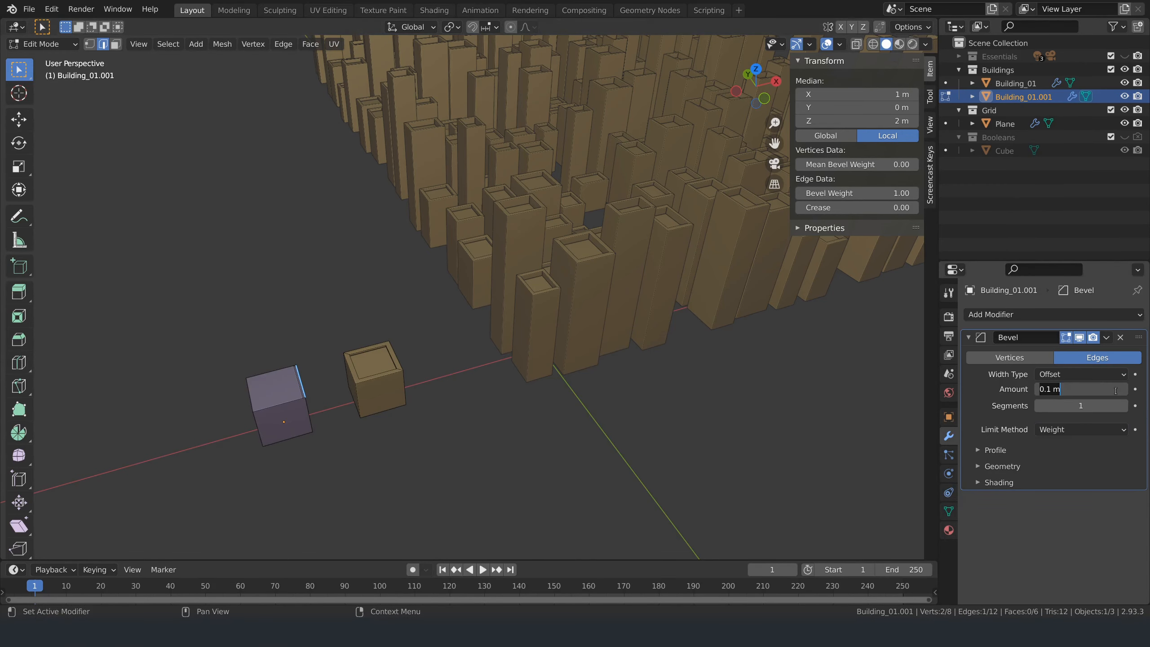
text(1)
key(Return)
key(Tab)
key(alt+a)
middle_drag(267, 358, 260, 336)
key(n)
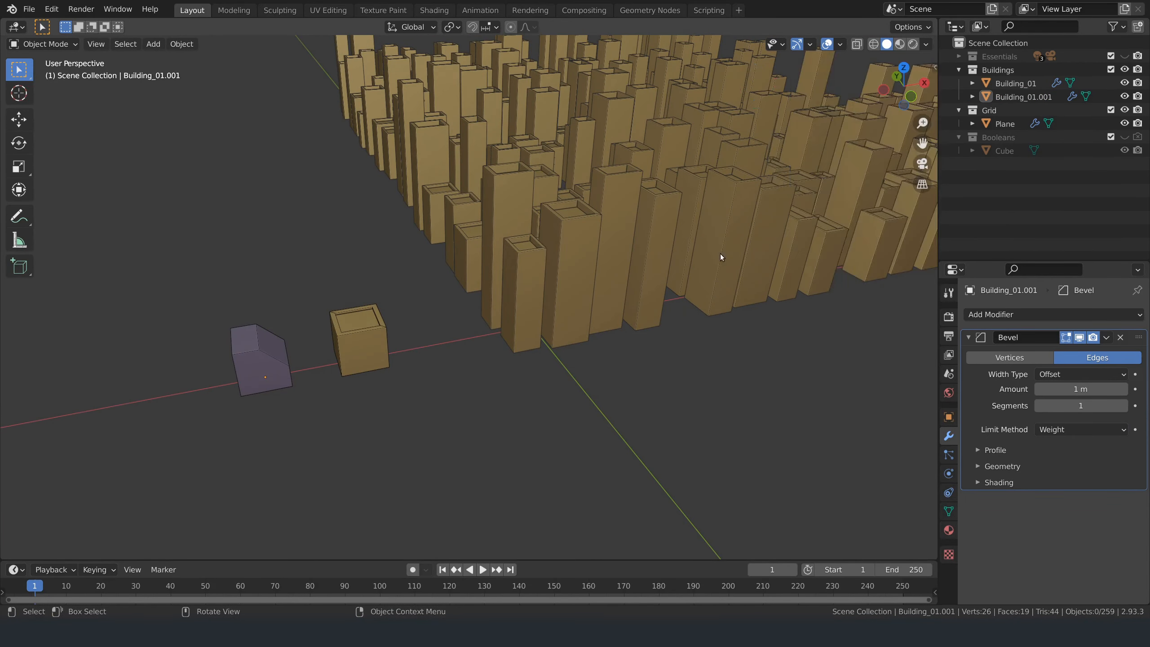
scroll(722, 257, down, 3)
middle_drag(675, 314, 605, 376)
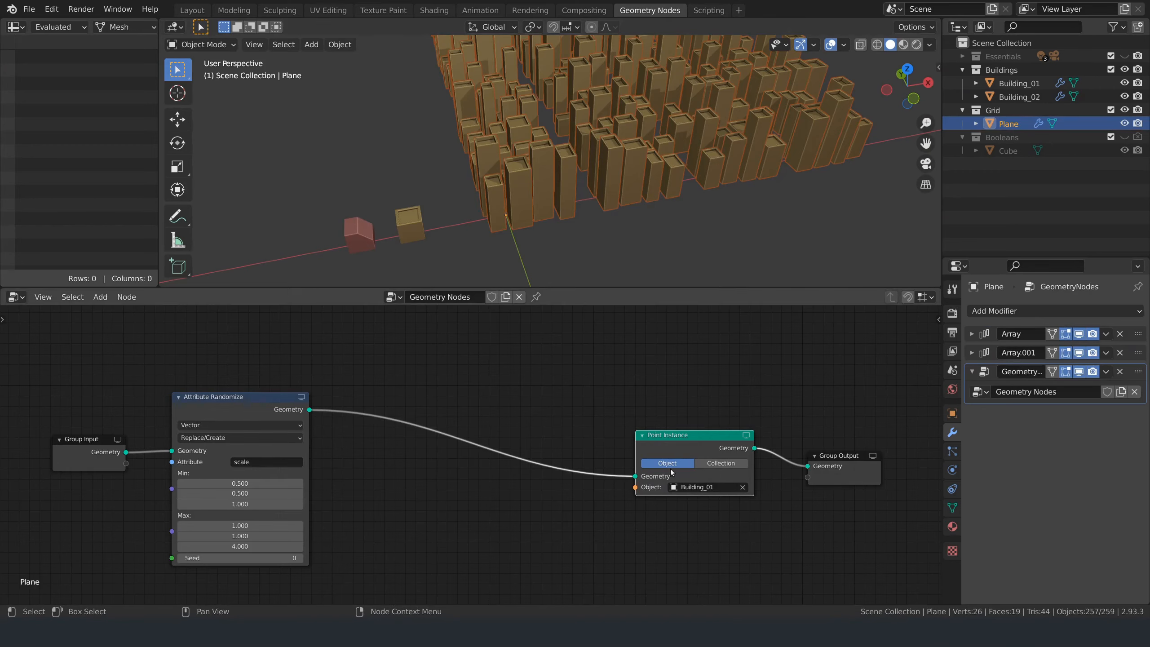
Set the Point Instance node to instance the Buildings collection with Whole Collection disabled.
click(720, 463)
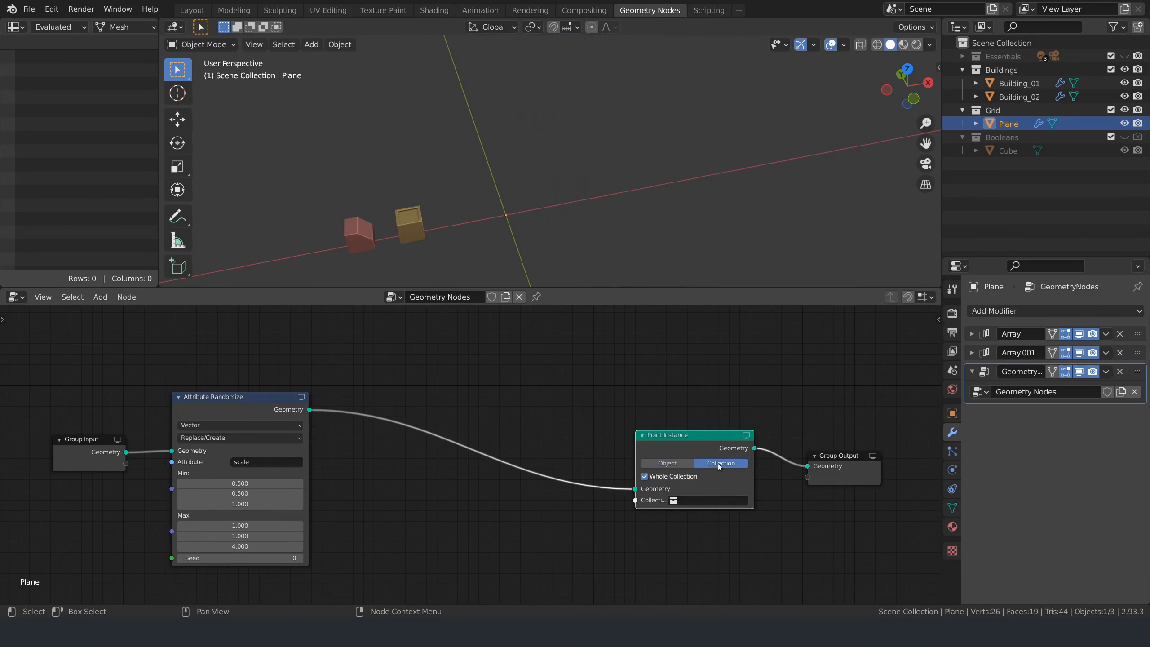
click(645, 478)
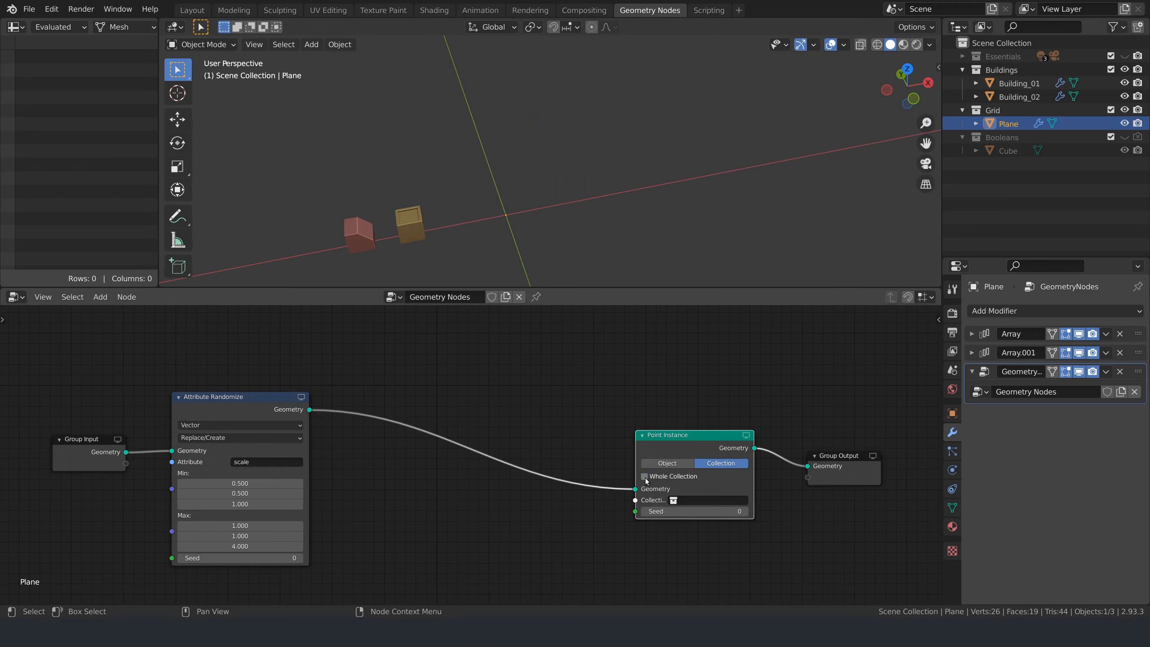
click(688, 499)
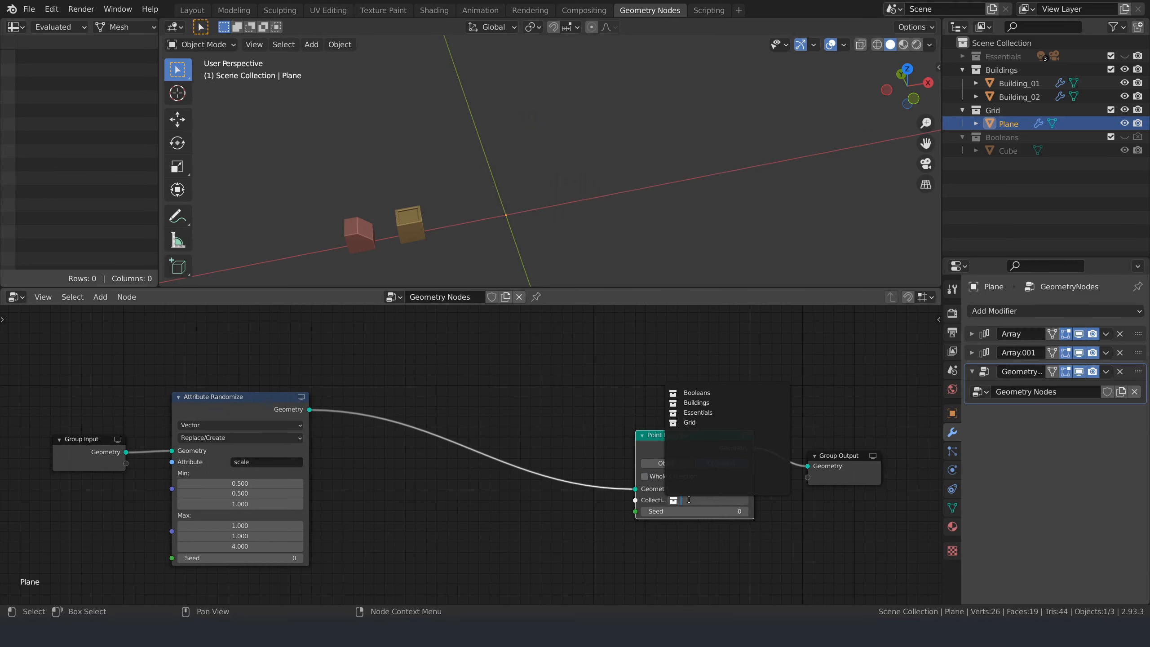
click(736, 403)
mouse_move(674, 197)
middle_down()
mouse_move(668, 208)
mouse_move(671, 191)
mouse_move(652, 198)
mouse_move(655, 220)
mouse_move(670, 212)
middle_up()
scroll(577, 200, up, 2)
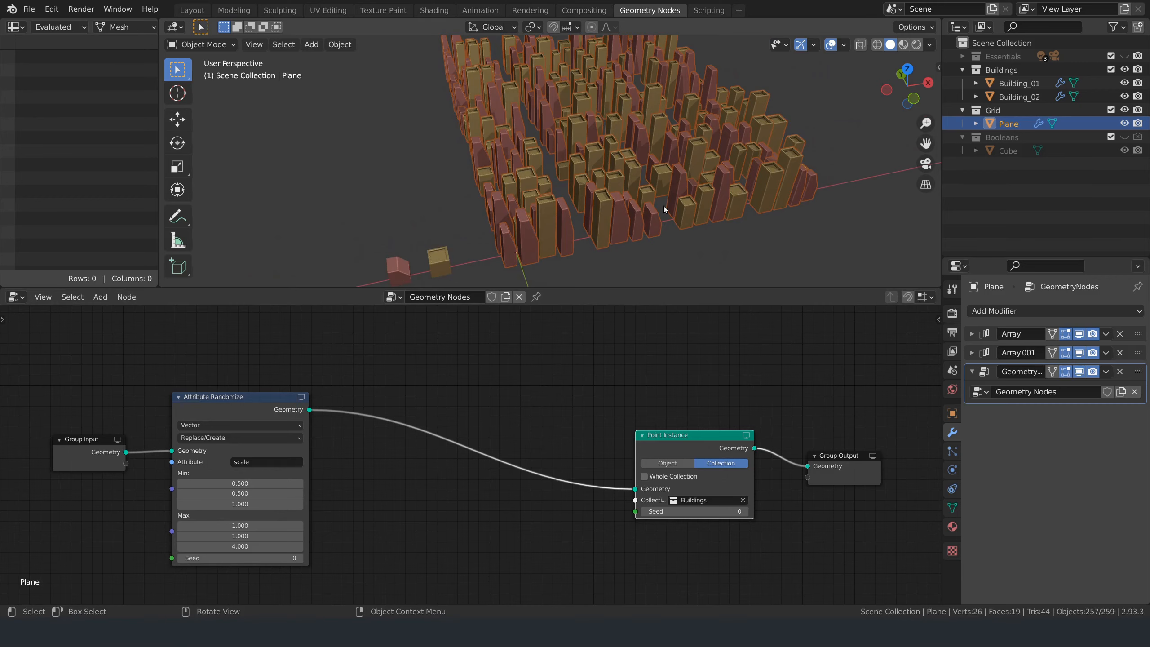
middle_drag(682, 138, 679, 195)
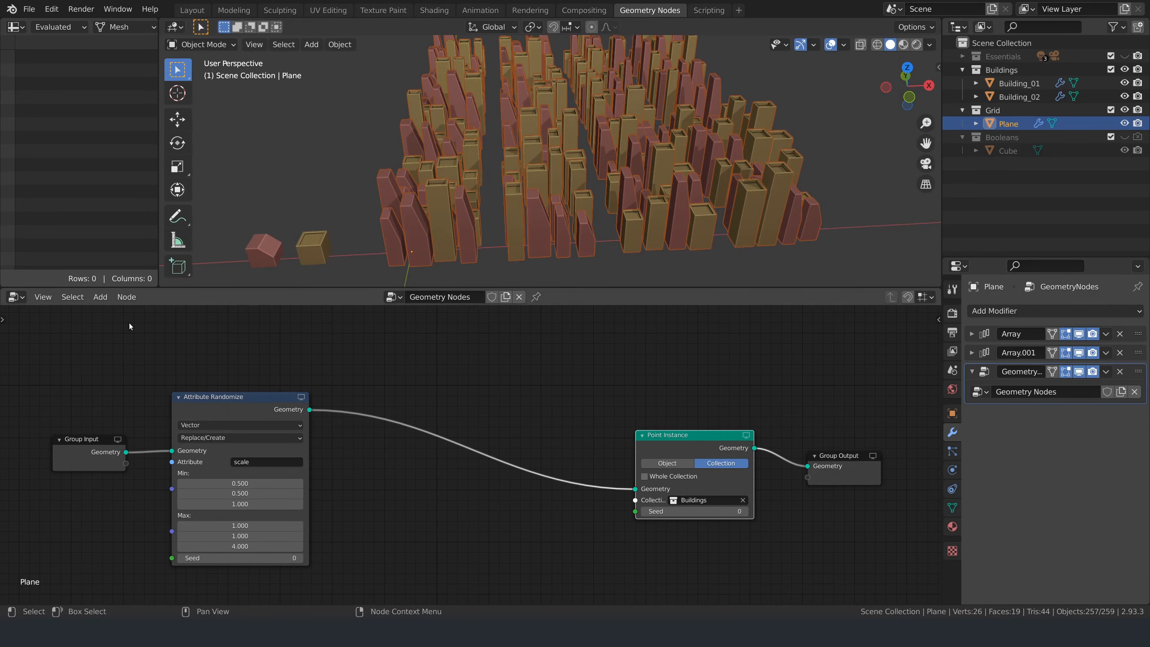
Insert a second Attribute Randomize node between the scale randomizer and Point Instance, and set its data type to Vector.
click(106, 300)
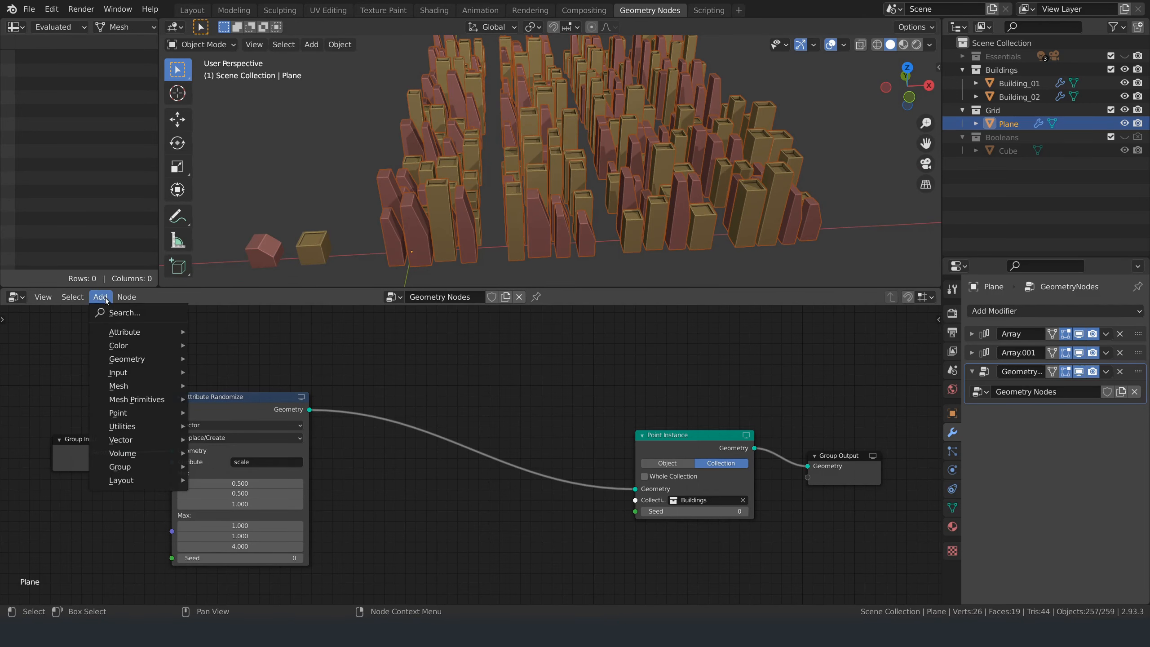
mouse_move(129, 333)
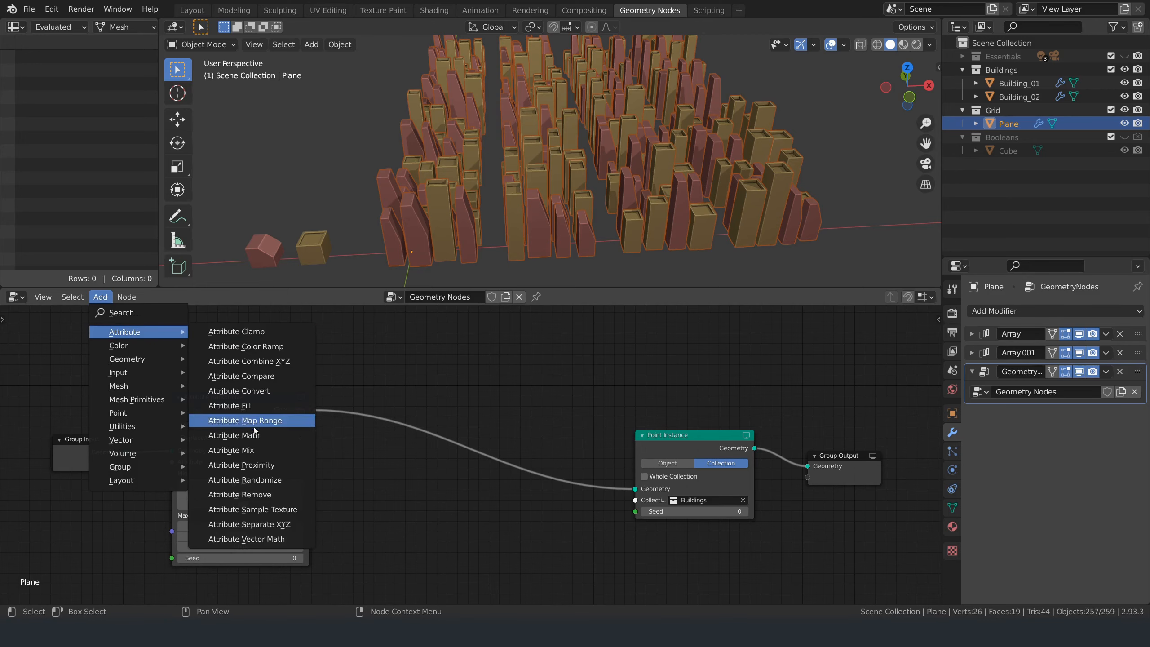
click(264, 484)
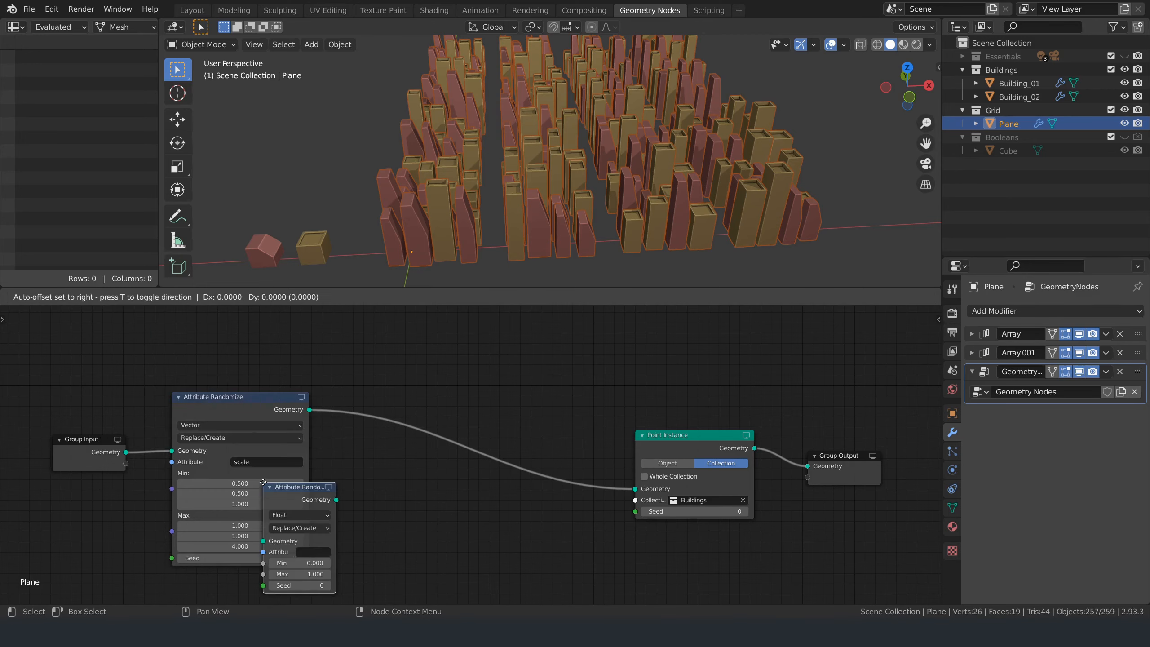
click(356, 399)
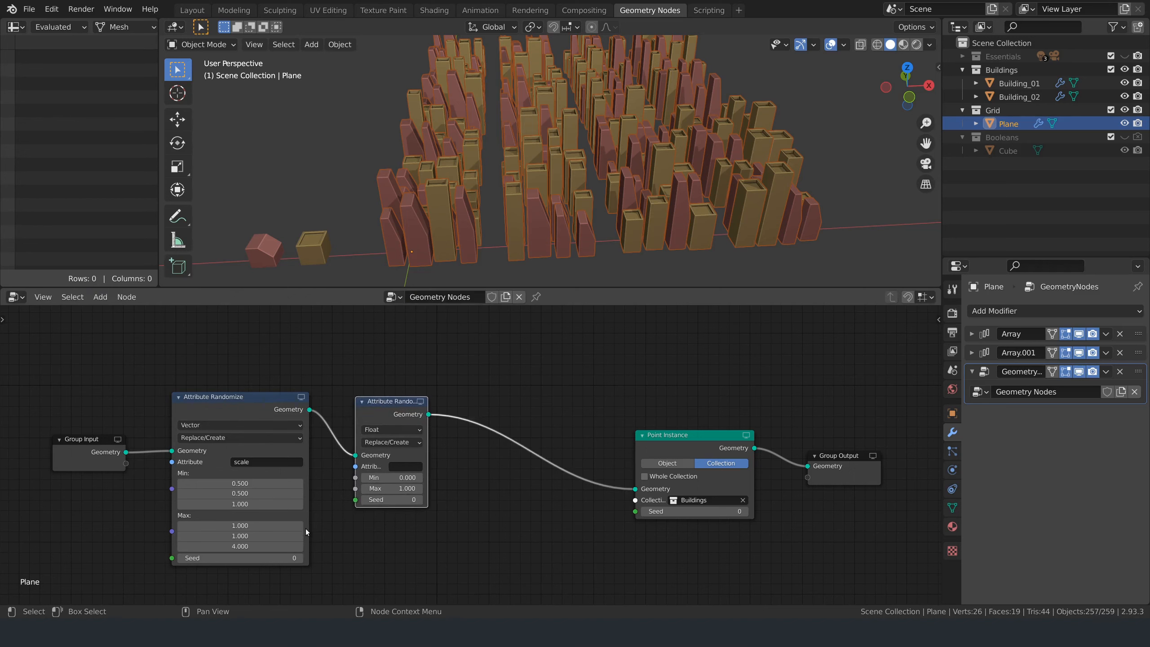
middle_drag(397, 431, 399, 395)
click(399, 396)
click(394, 432)
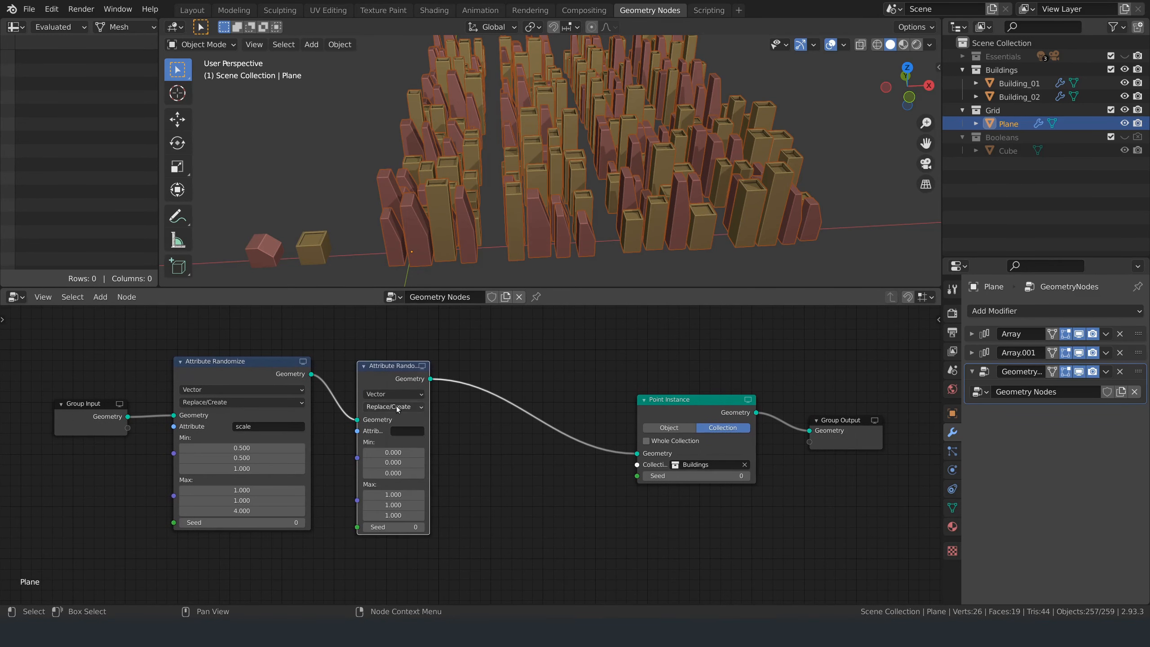
Set the second Attribute Randomize node's attribute to rotation and widen the node.
click(407, 430)
text(rotation)
key(Return)
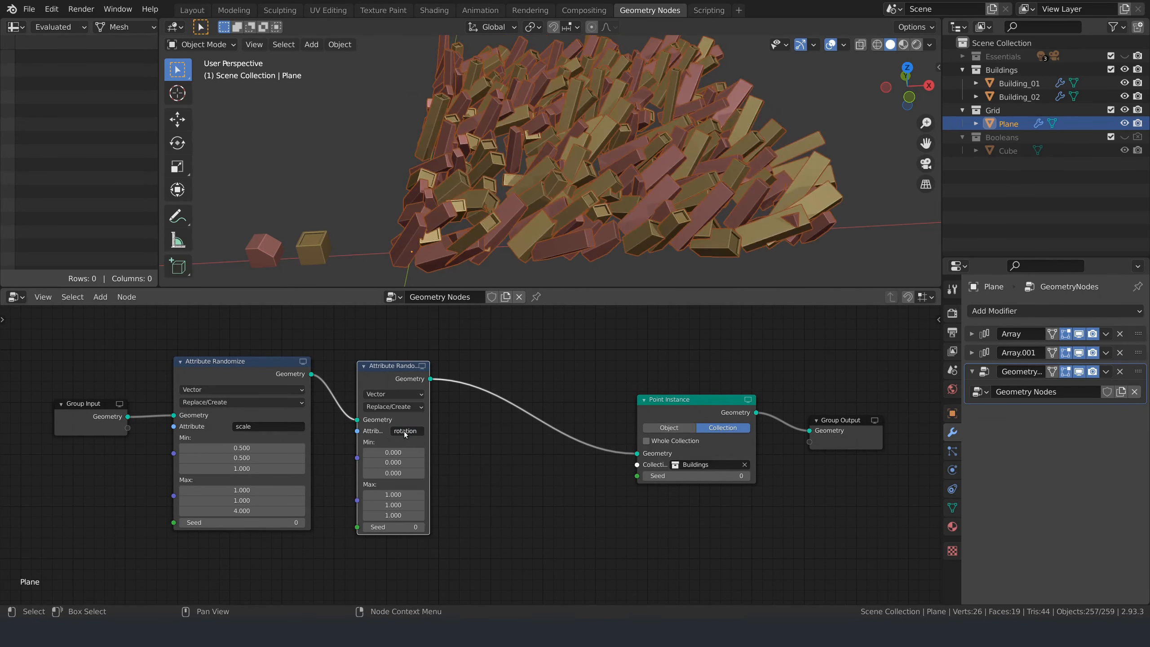
drag(439, 433, 470, 433)
middle_drag(498, 209, 531, 228)
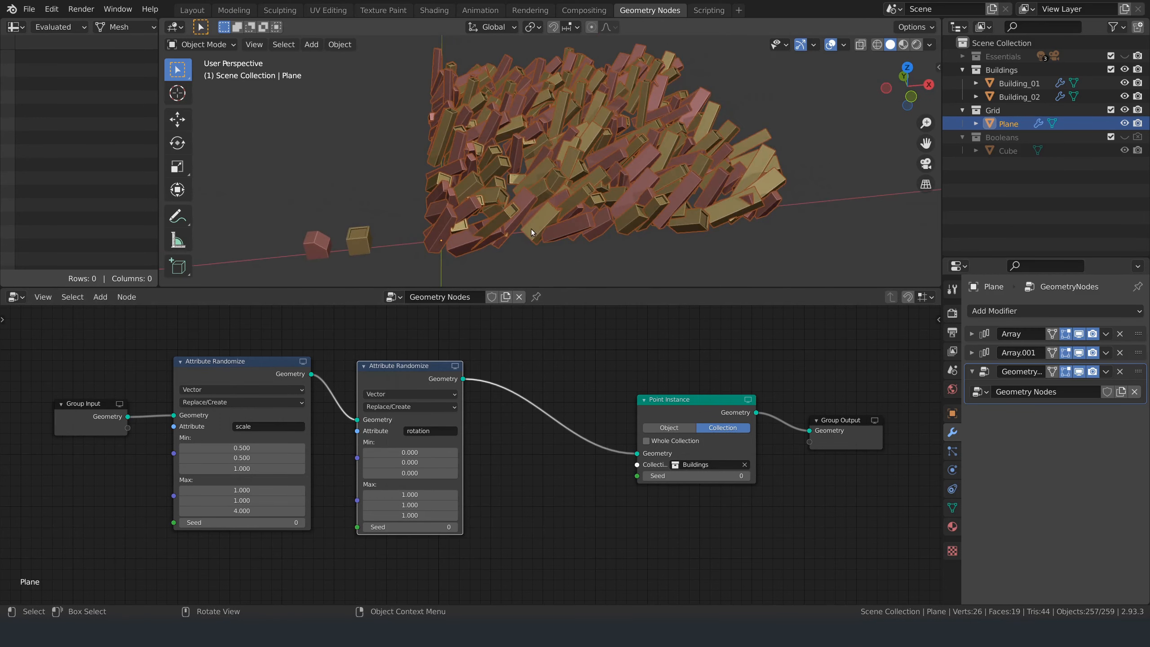
middle_drag(607, 230, 604, 230)
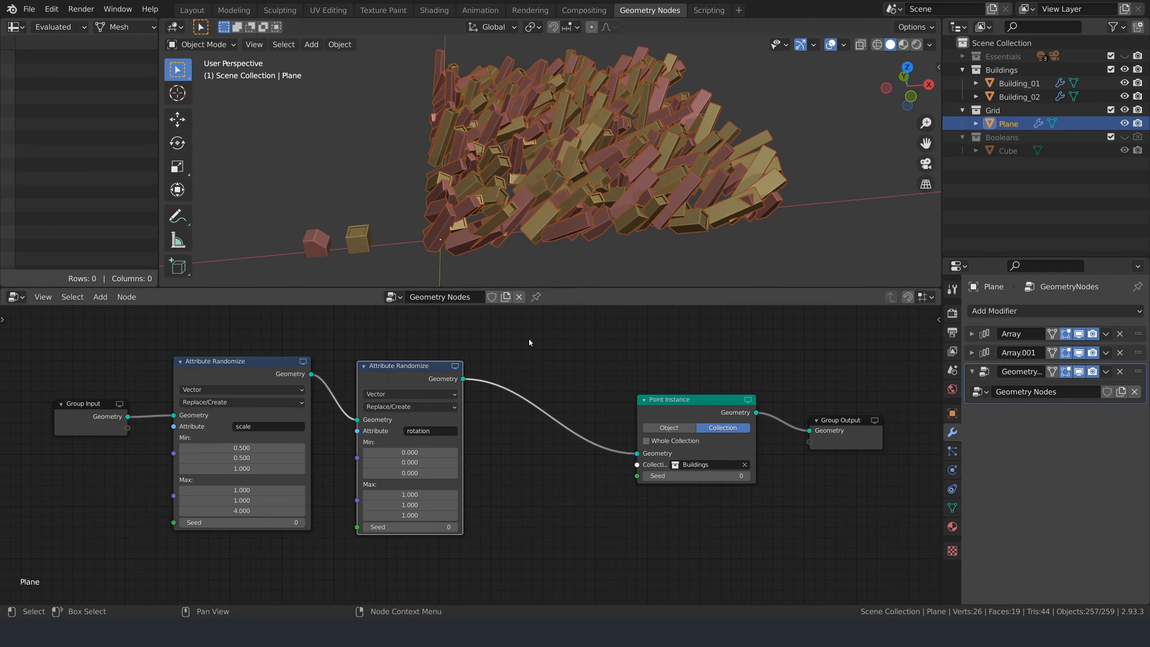
Set the rotation randomizer's maximum vector to 0, 0, 6.28.
click(409, 494)
text(0)
key(Tab)
text(0)
key(Tab)
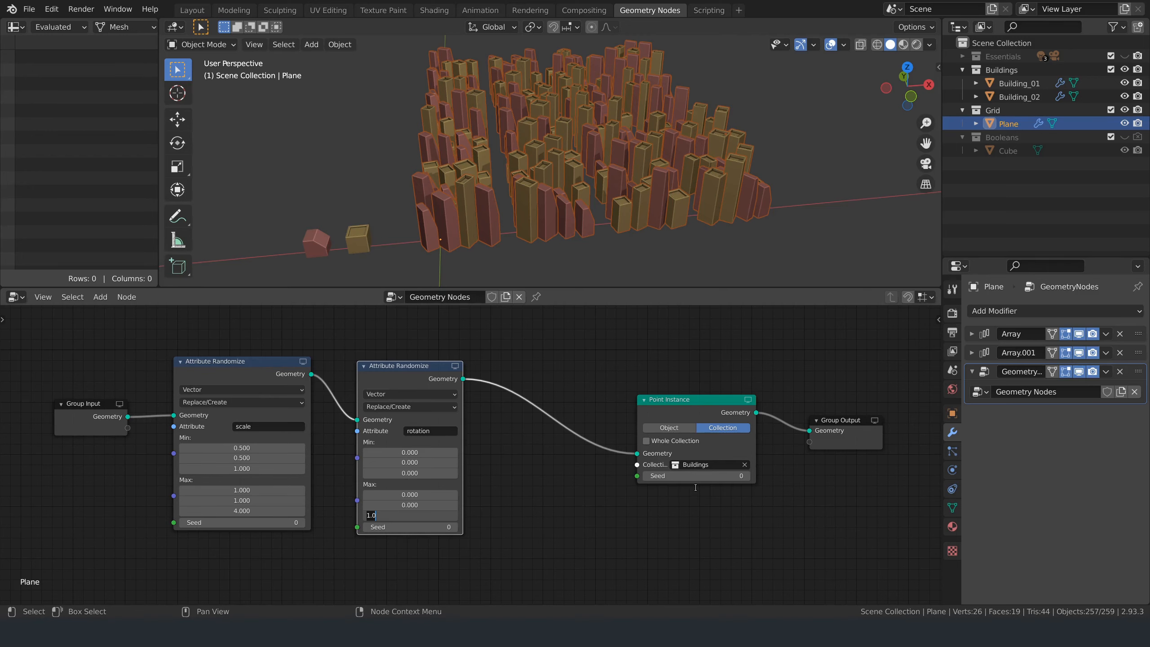
text(28)
key(Return)
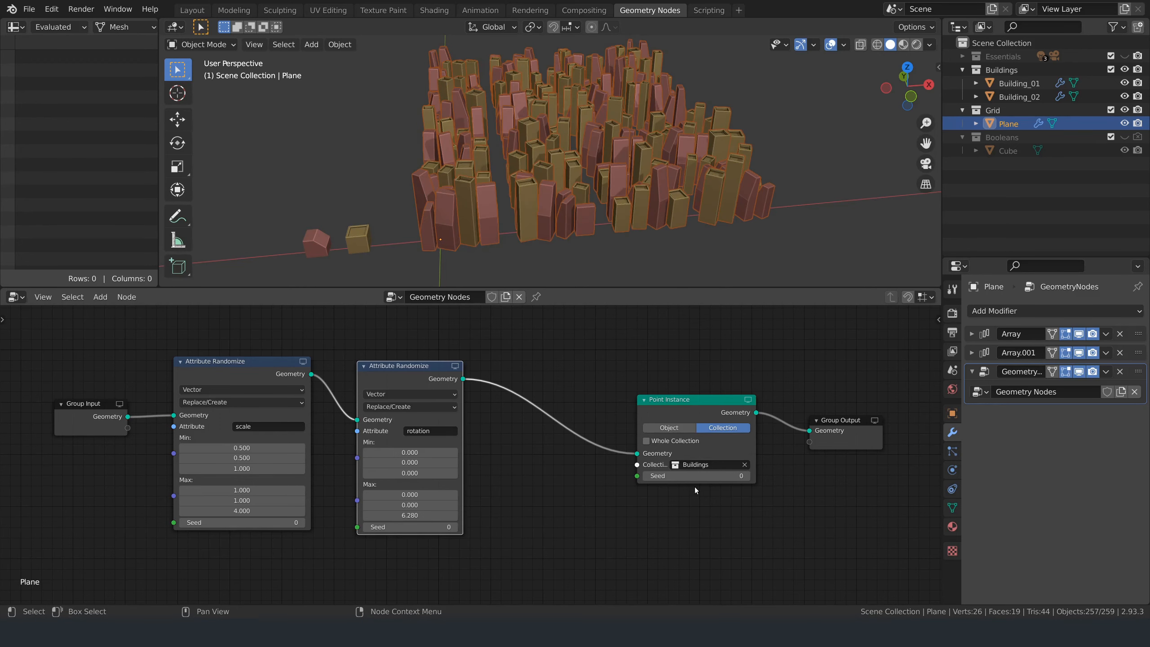
mouse_move(535, 229)
middle_down()
mouse_move(523, 239)
mouse_move(532, 241)
middle_up()
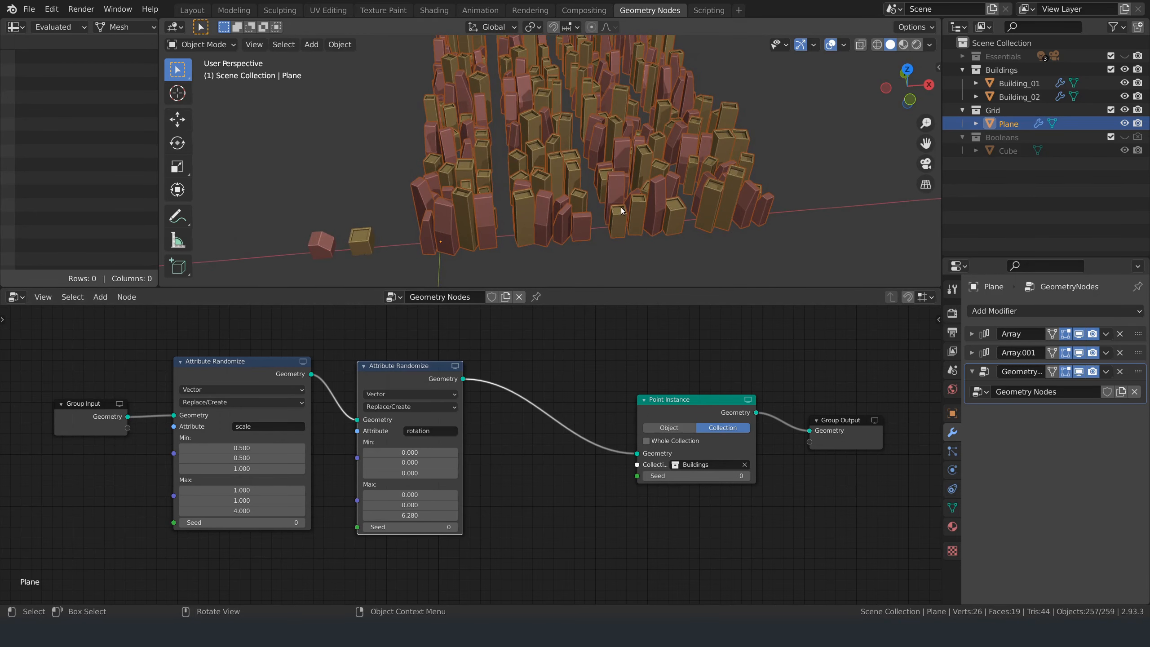
Insert an Attribute Map Range node between the rotation randomizer and Point Instance.
key(shift)
drag(413, 367, 397, 365)
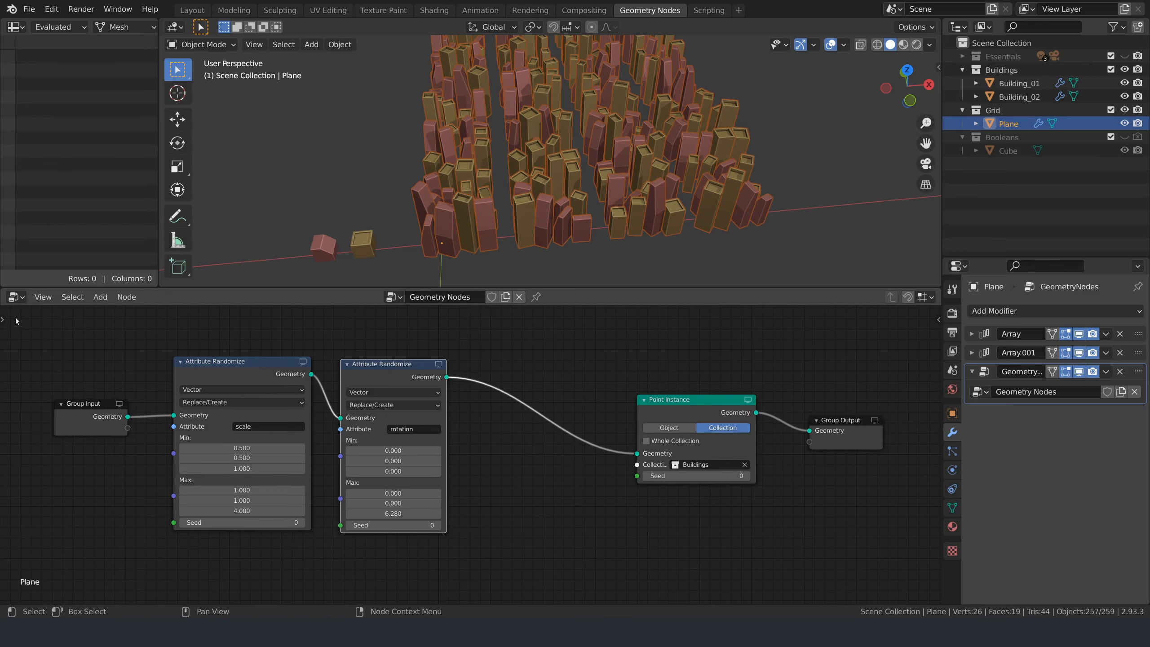
click(94, 300)
click(94, 301)
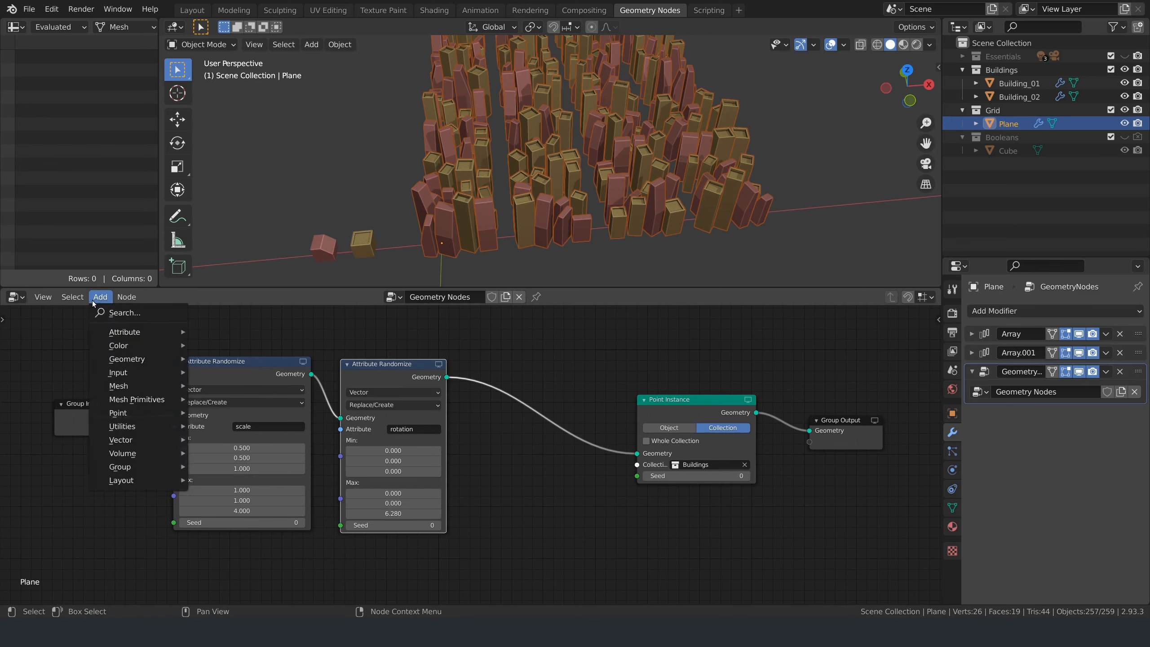
mouse_move(107, 334)
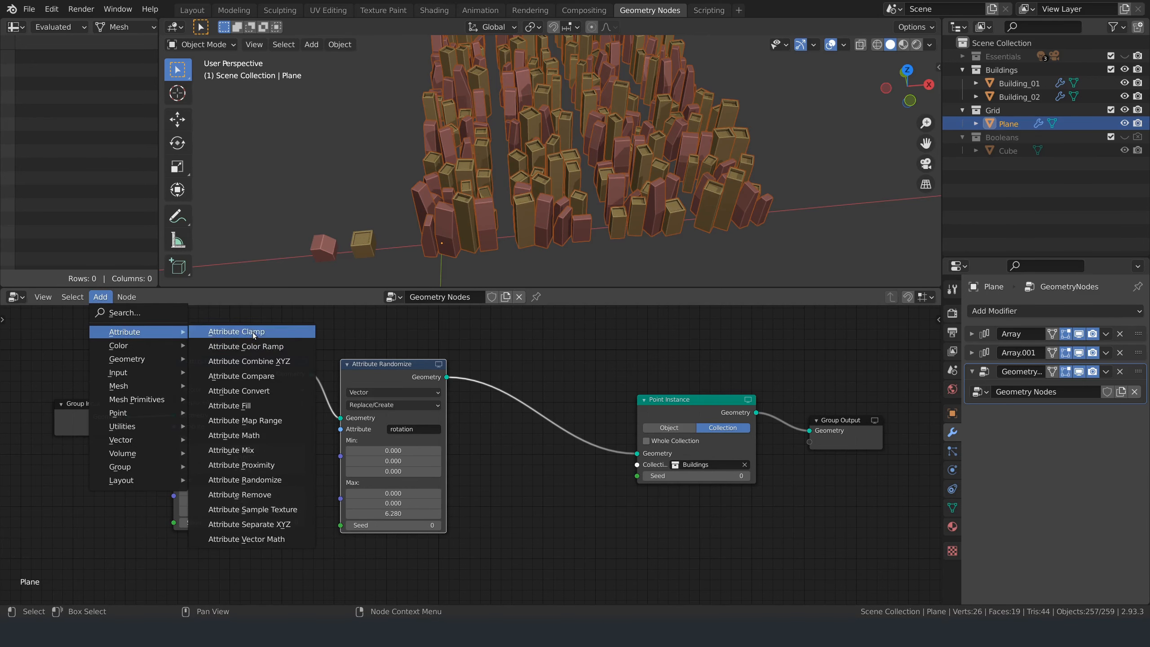
click(267, 421)
click(525, 432)
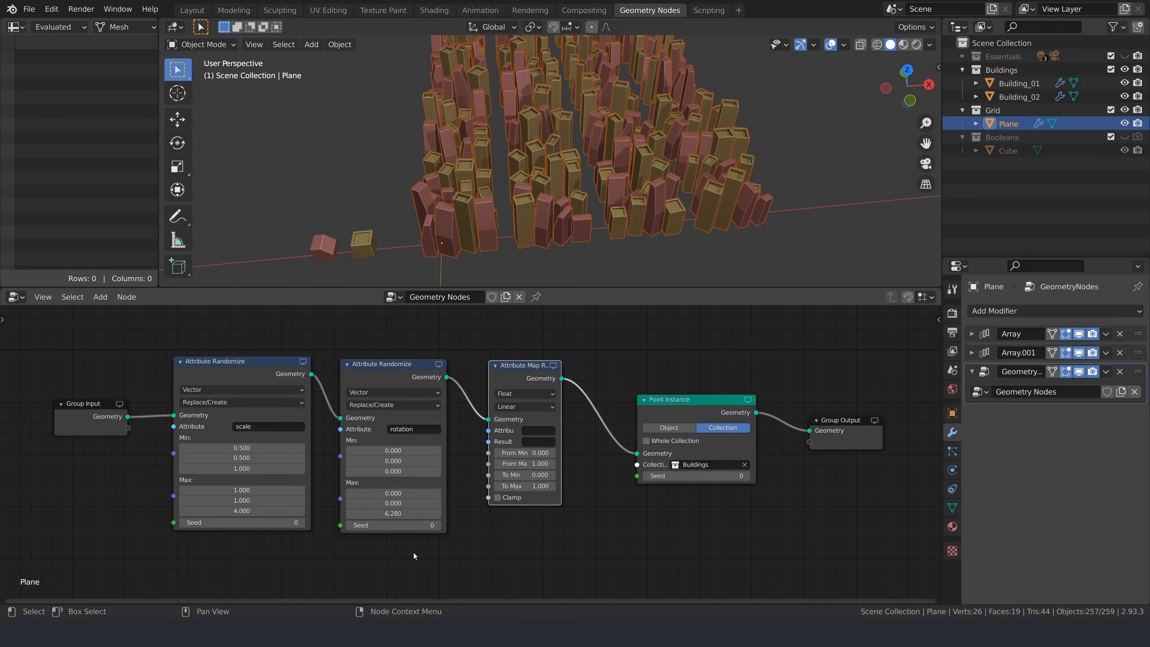
Set the Attribute Map Range node to Vector and Stepped Linear, and widen it with Point Instance and Group Output moved farther along.
middle_drag(516, 548, 494, 534)
click(503, 378)
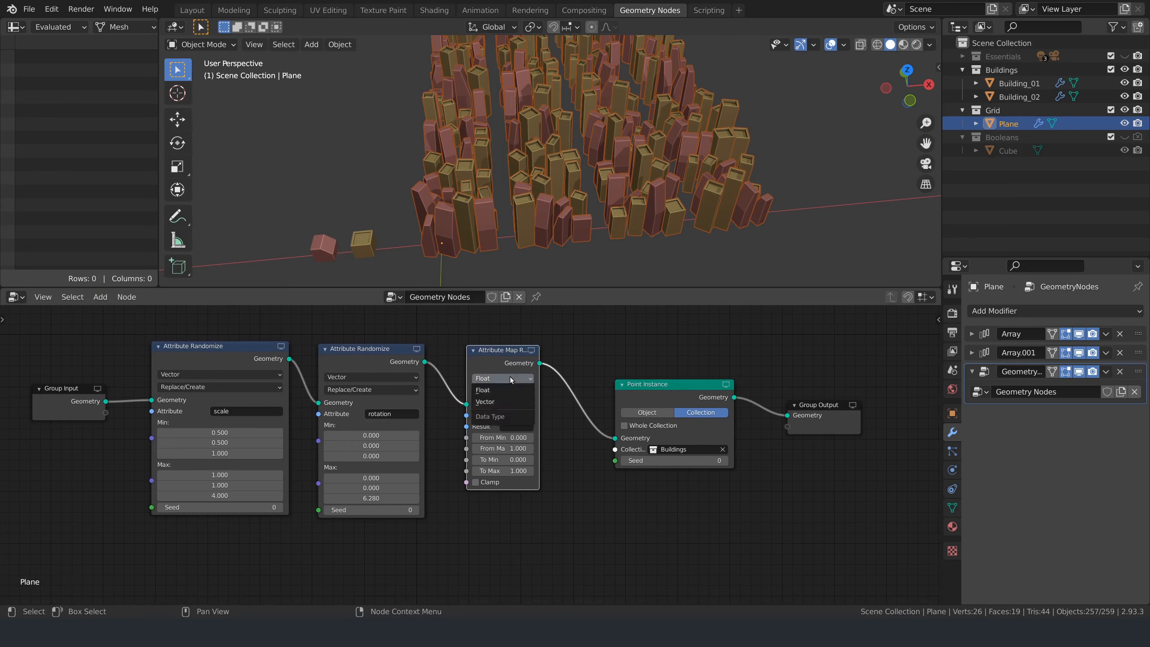
click(507, 388)
click(510, 391)
click(497, 414)
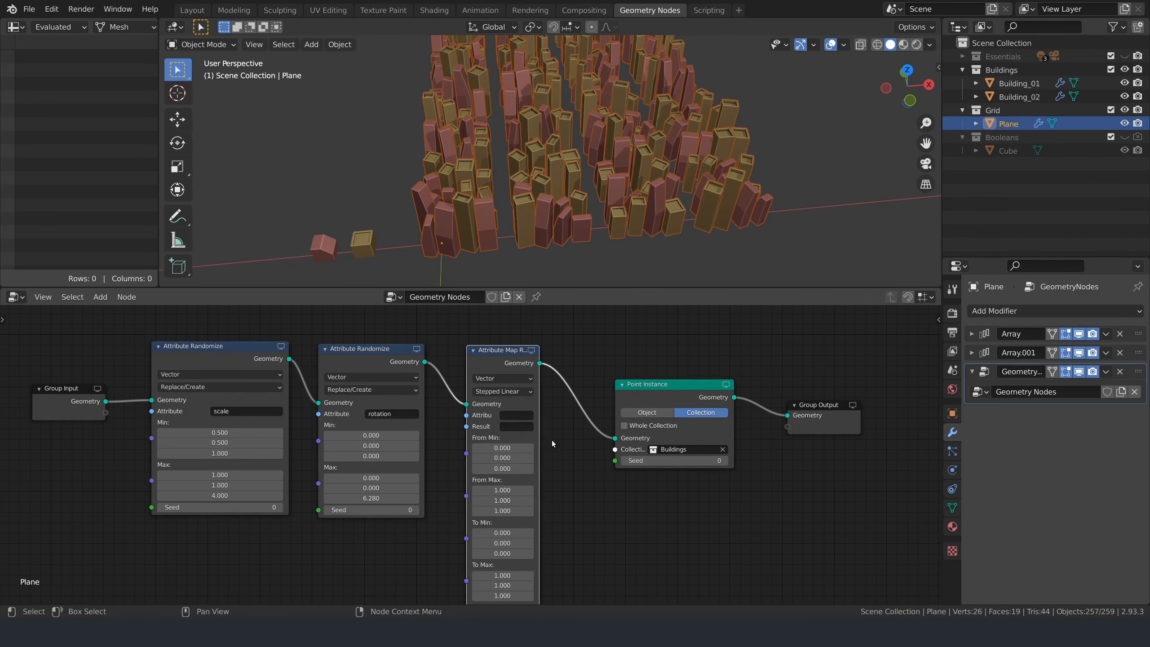
drag(539, 433, 635, 351)
drag(730, 383, 730, 383)
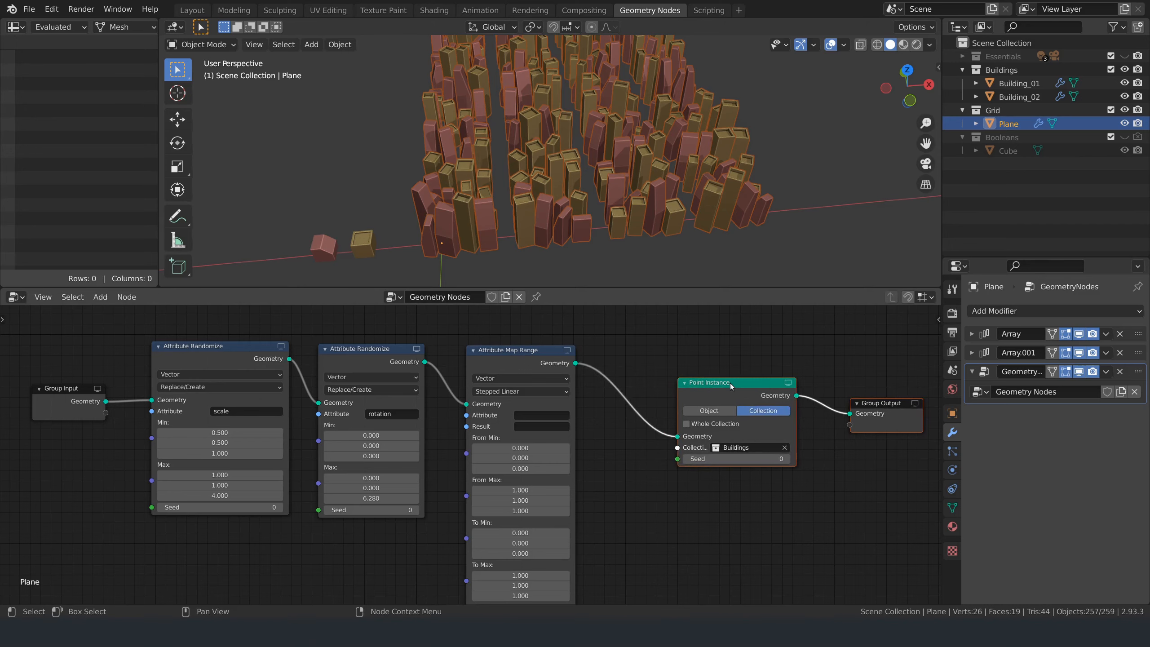
click(604, 431)
middle_drag(603, 431, 605, 408)
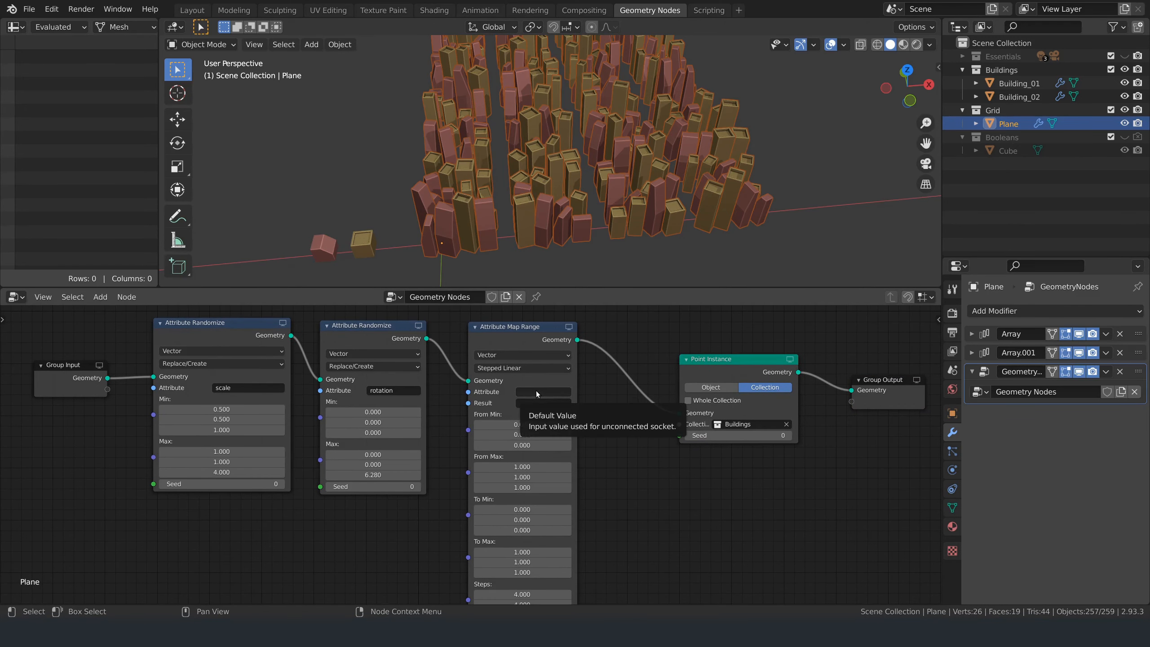
Enter rotation as both the Attribute and the Result of the Attribute Map Range node.
click(536, 394)
text(rotation)
key(Tab)
text(rotation)
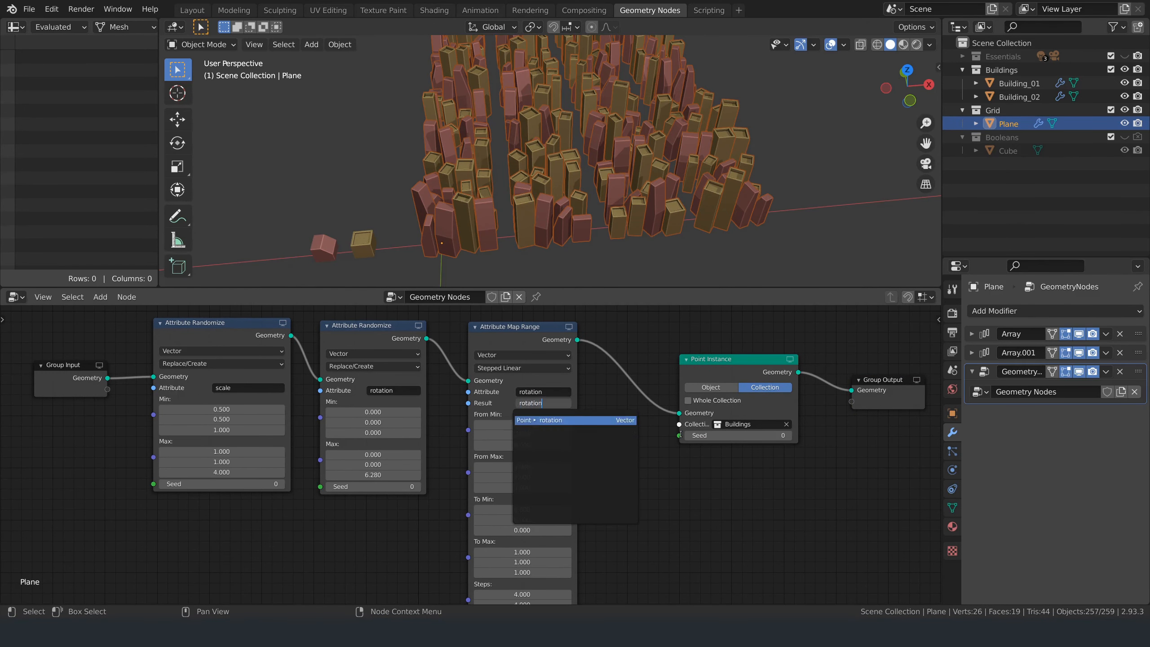
key(Return)
Set the Z values of From Max and To Max on the Attribute Map Range node to 6.28.
middle_drag(521, 442, 540, 394)
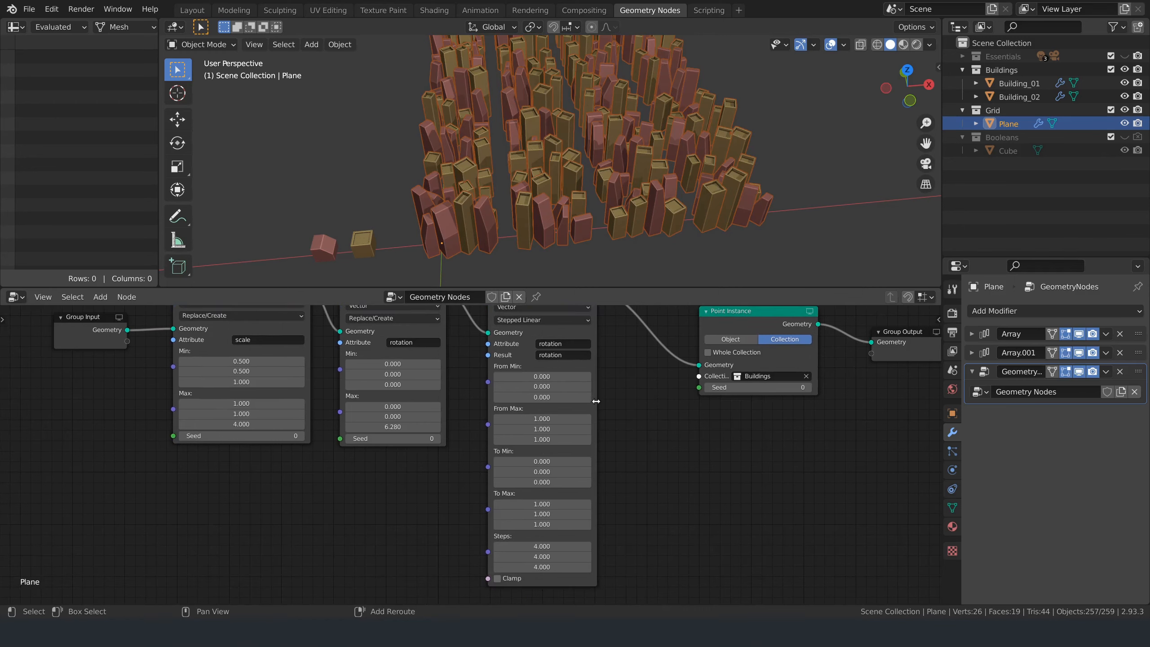
click(543, 440)
text(6.28)
key(Return)
click(542, 526)
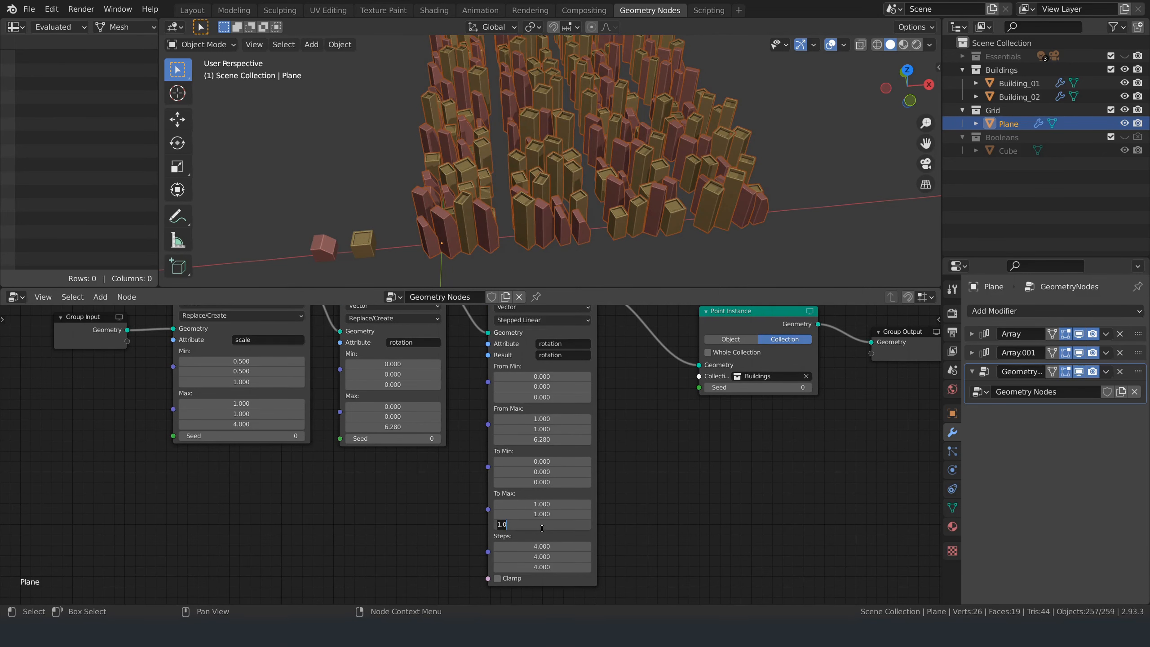
text(6.28)
key(Return)
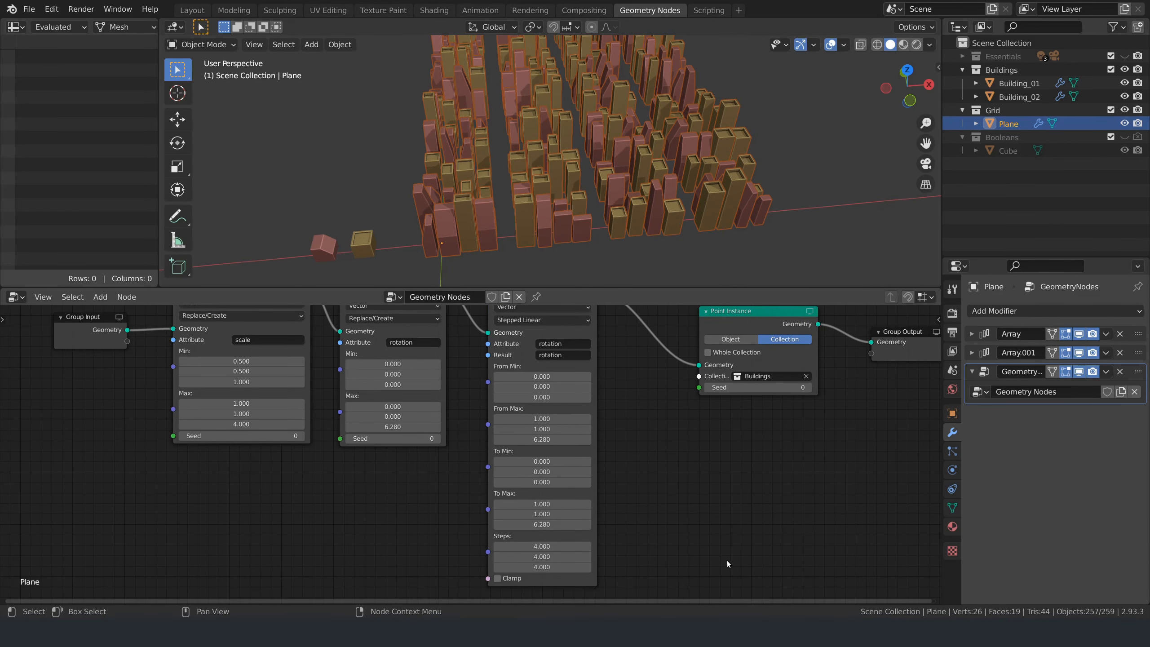
View the building grid up close in the Layout workspace and save the file.
middle_drag(602, 195, 633, 181)
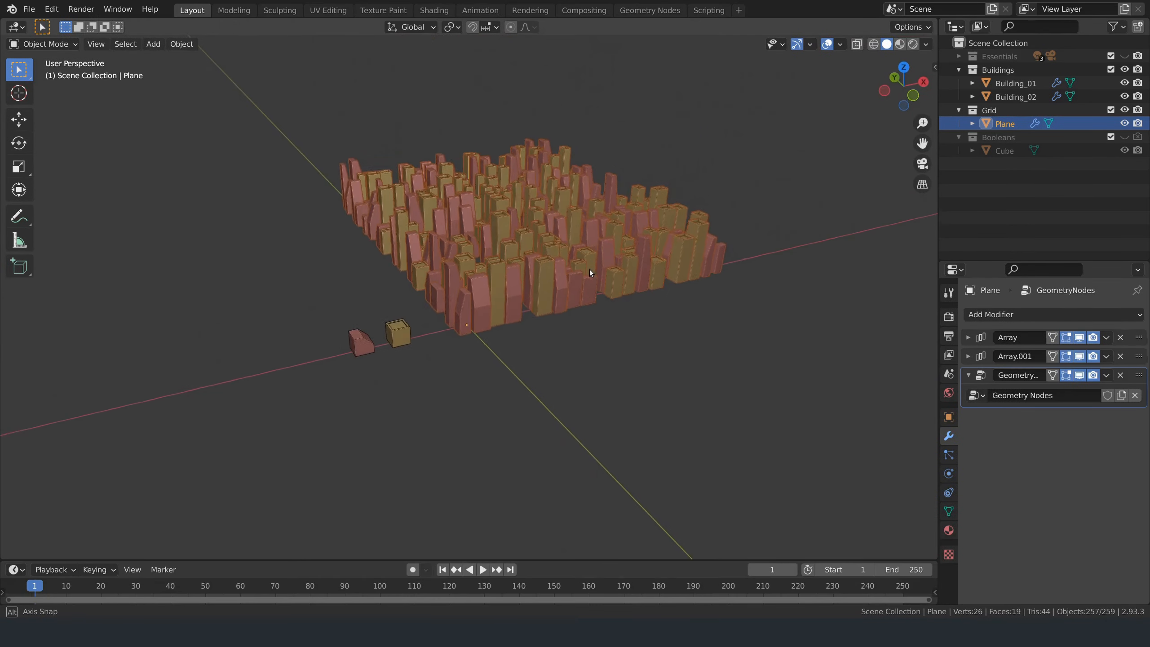
scroll(593, 270, up, 2)
shift+middle_drag(643, 317, 605, 365)
scroll(609, 372, up, 4)
scroll(609, 372, down, 2)
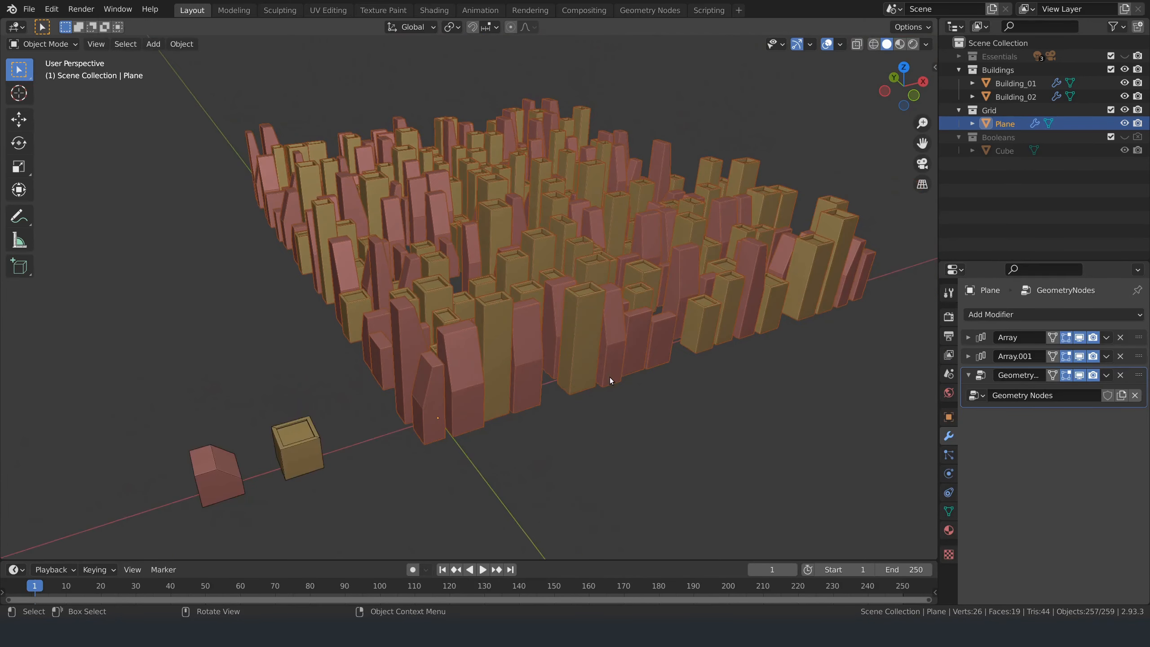
key(ctrl+s)
Create a new collection in the Scene Collection and name it CBD.
click(990, 191)
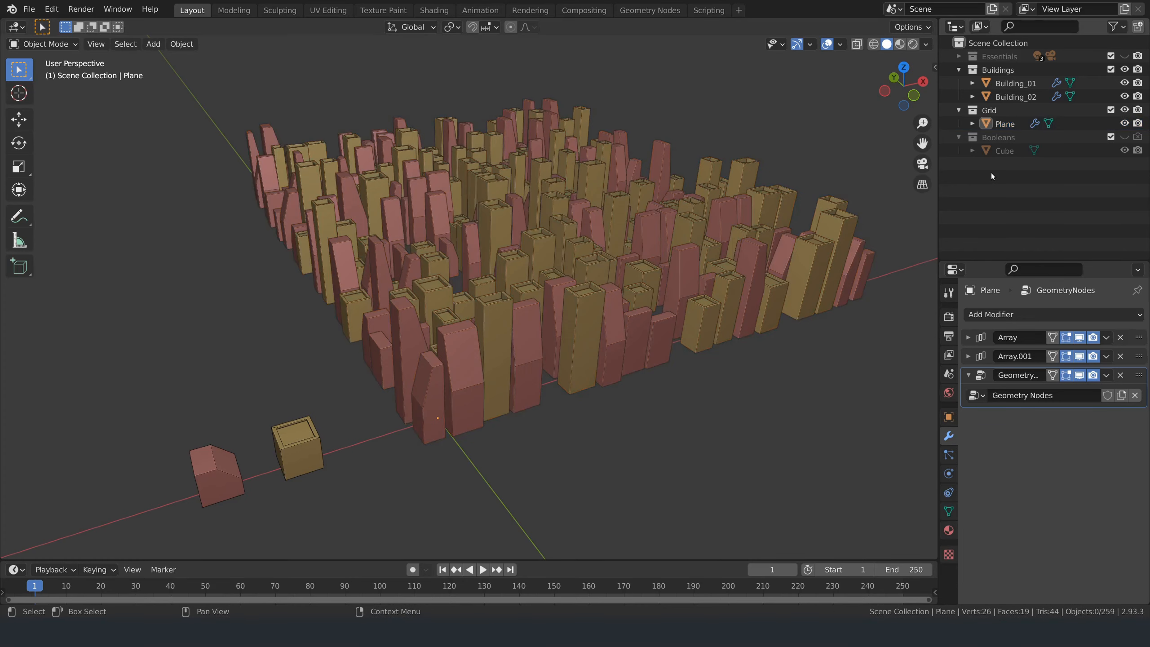
right_click(990, 174)
click(990, 173)
click(1005, 166)
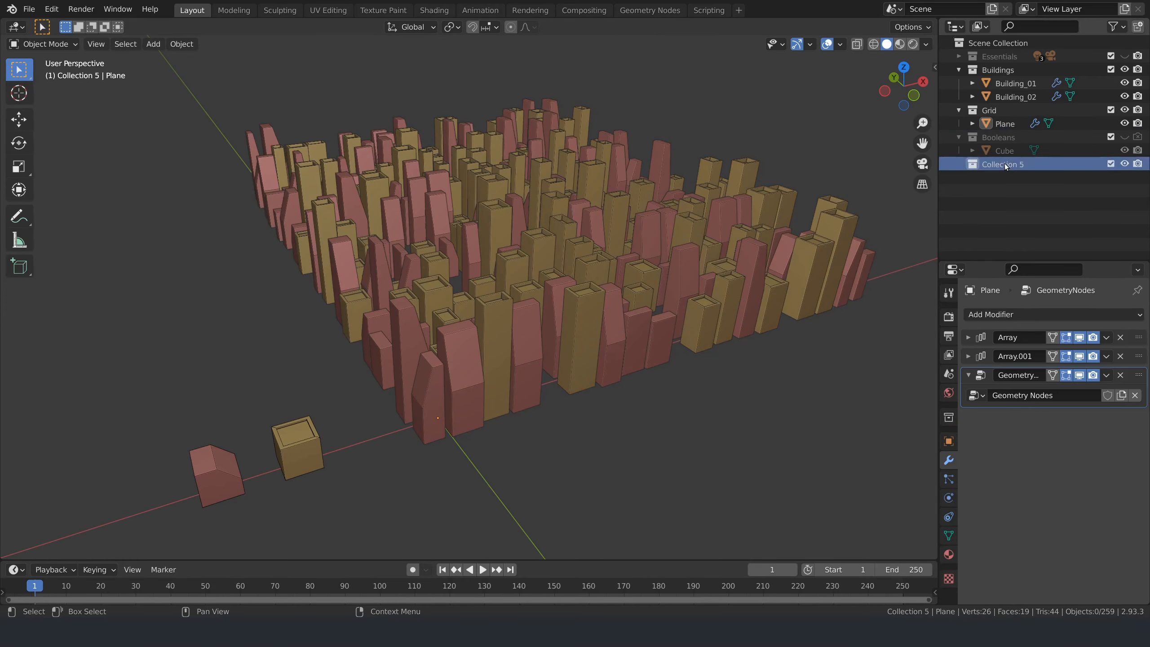
double_click(1005, 165)
text(C)
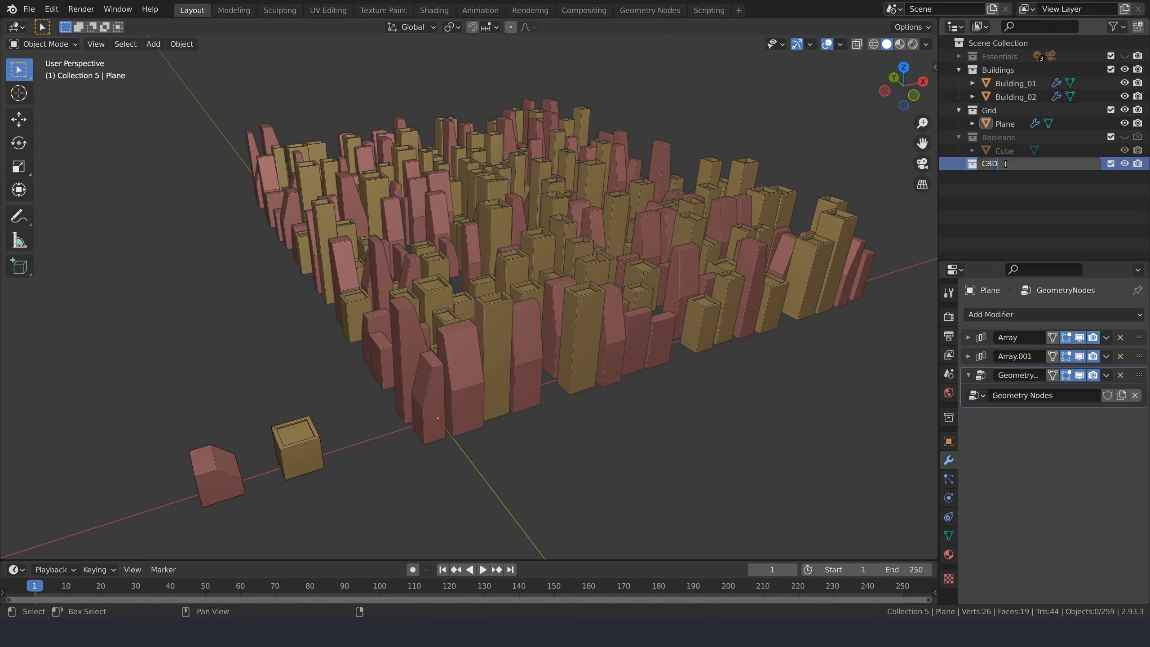
text(BD)
key(Return)
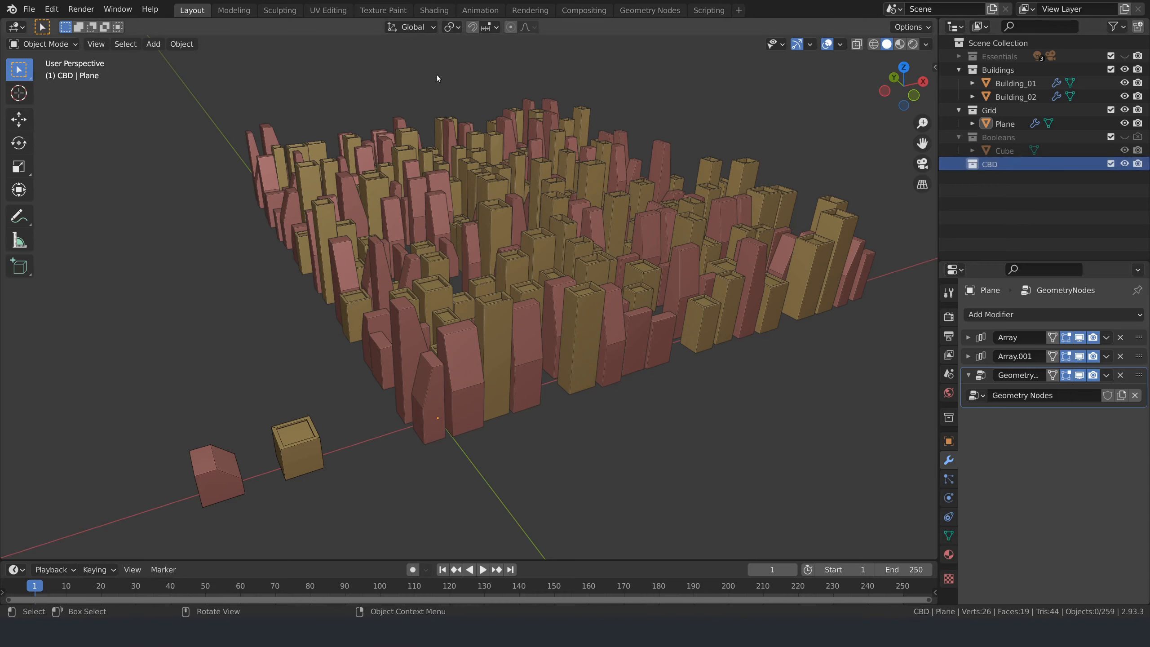
Add a single vertex object to the CBD collection and return to Object Mode.
click(153, 43)
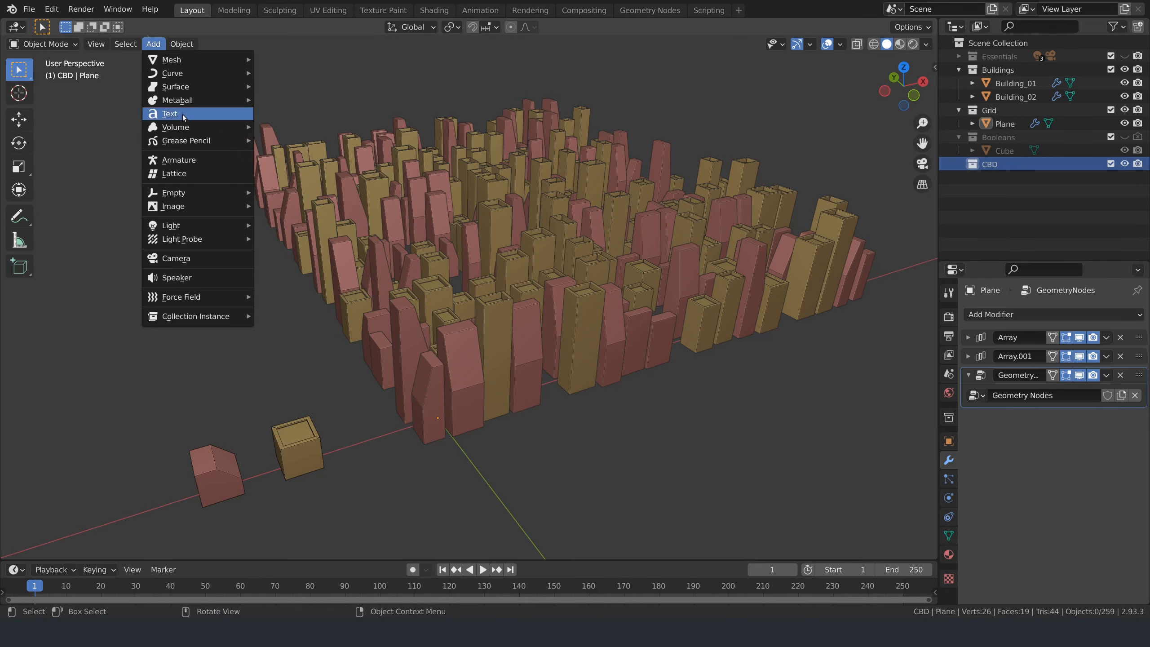
mouse_move(195, 61)
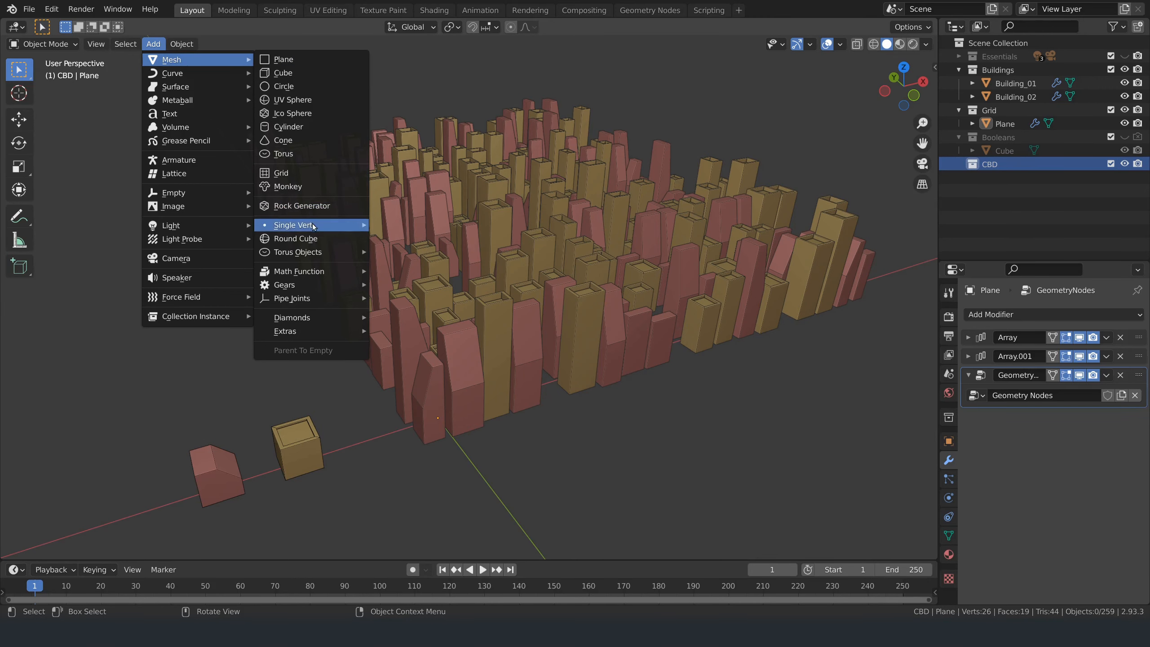
mouse_move(317, 225)
click(403, 225)
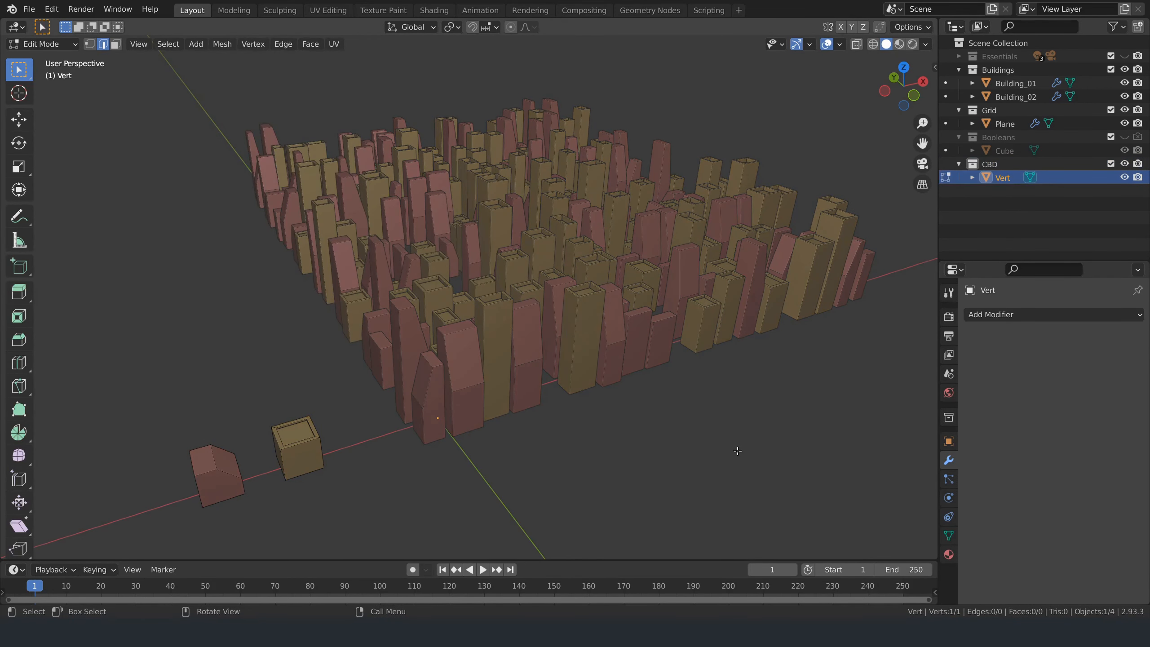
key(Tab)
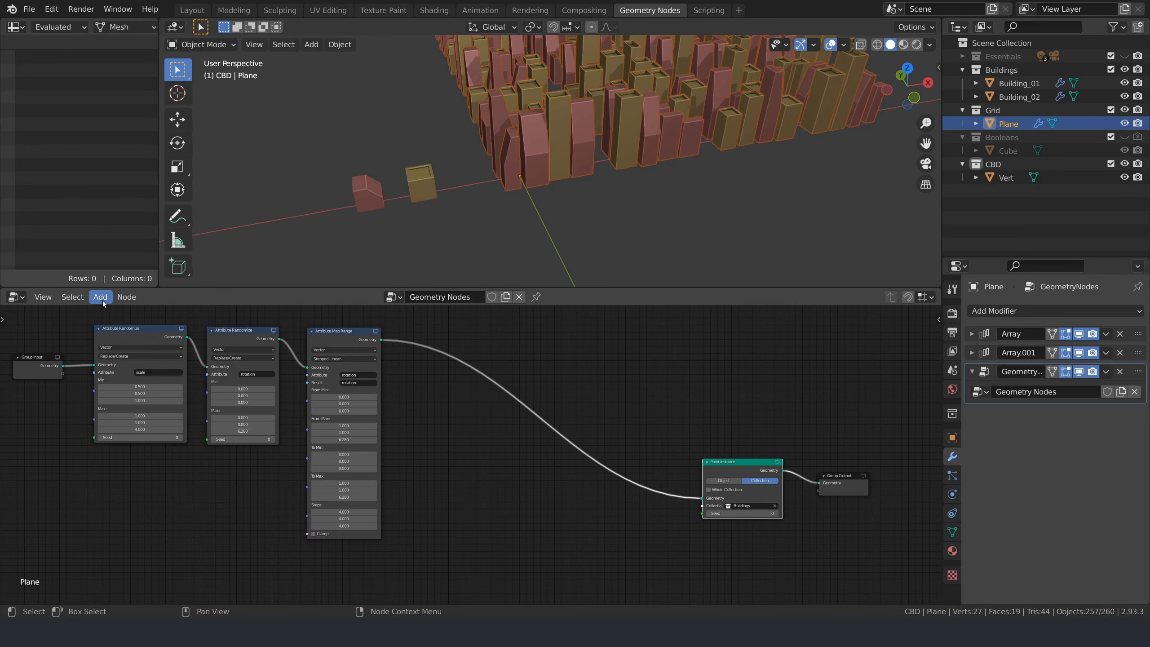
Add a widened Attribute Proximity node to the Plane's node tree, fed by the Attribute Map Range node's geometry.
click(103, 300)
mouse_move(113, 332)
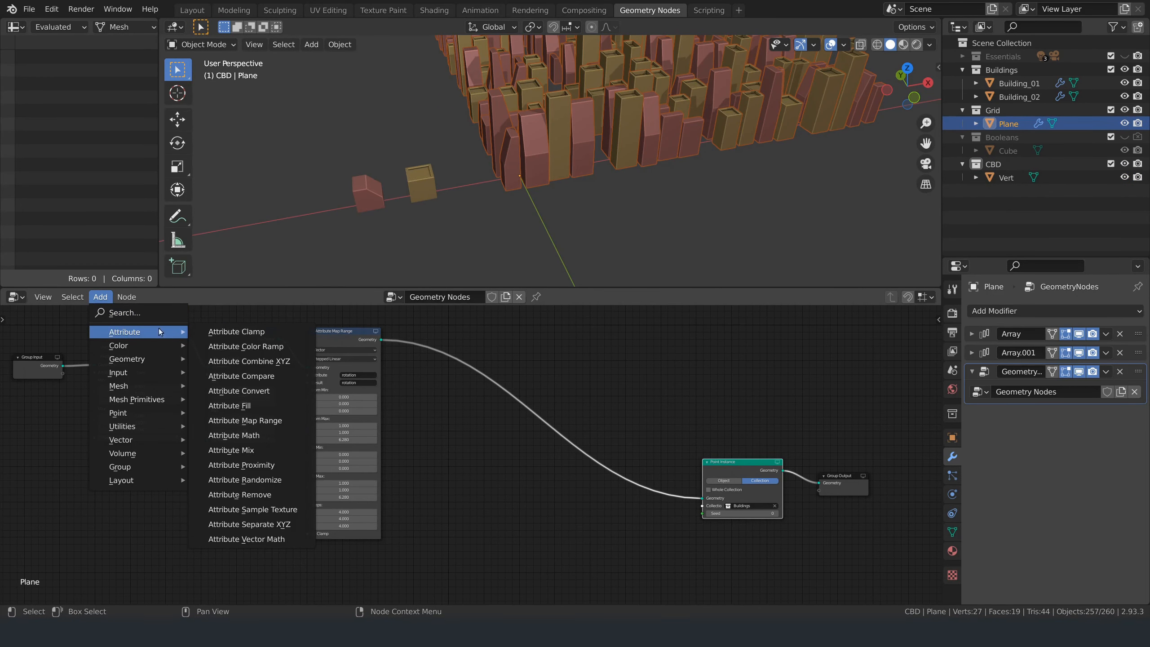
click(260, 466)
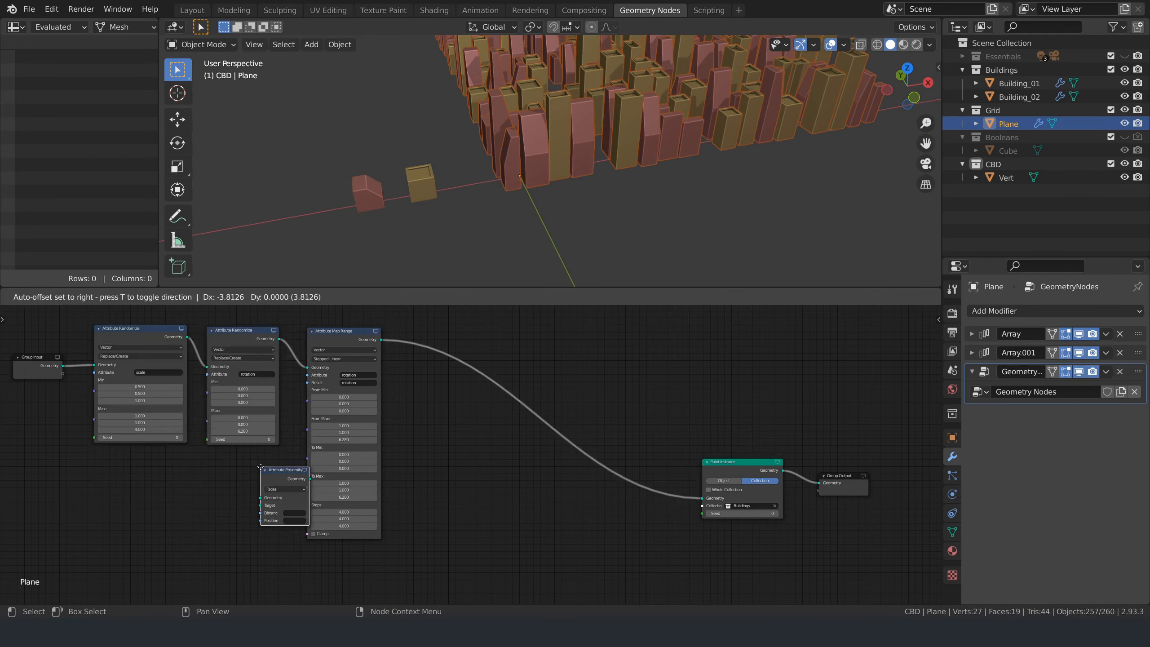
click(419, 481)
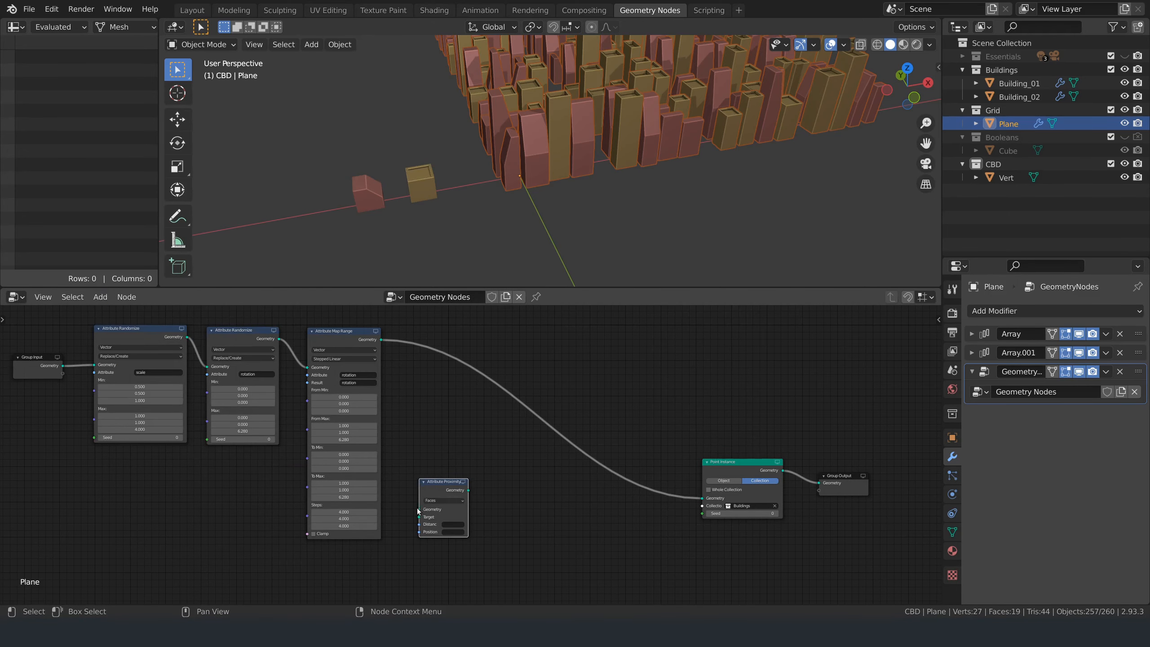
scroll(419, 498, up, 3)
middle_drag(540, 543, 549, 451)
drag(493, 461, 534, 461)
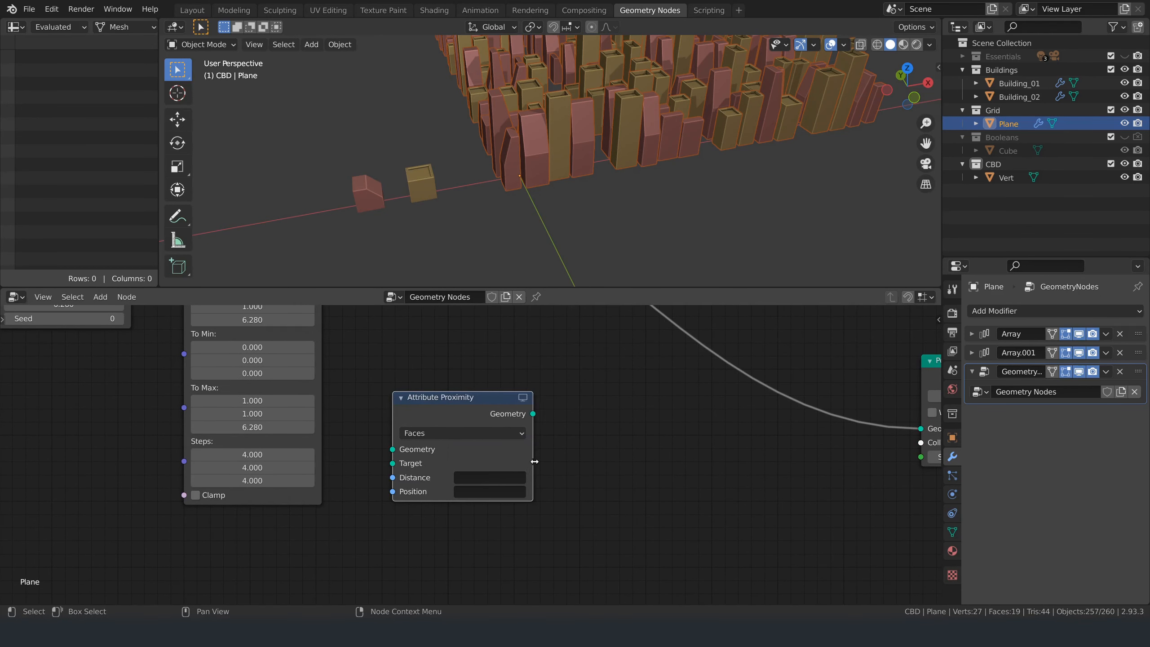
drag(491, 402, 524, 440)
scroll(507, 406, down, 1)
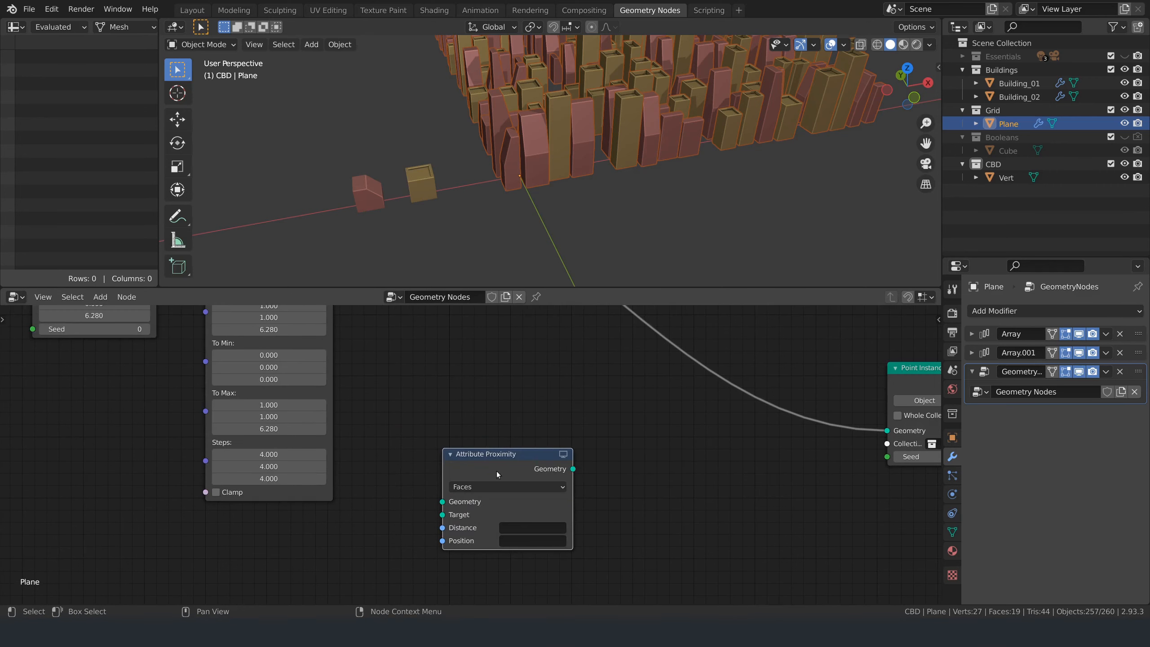
scroll(444, 519, down, 1)
Add an Object Info node beside the Attribute Proximity node and widen it.
click(100, 297)
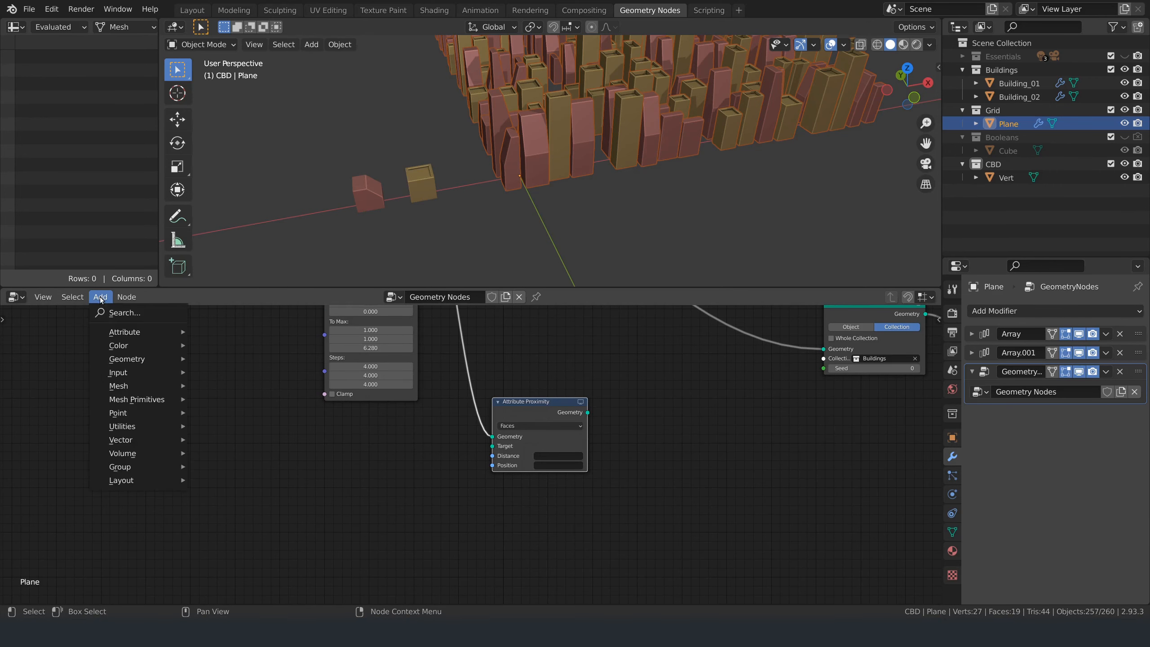
click(115, 312)
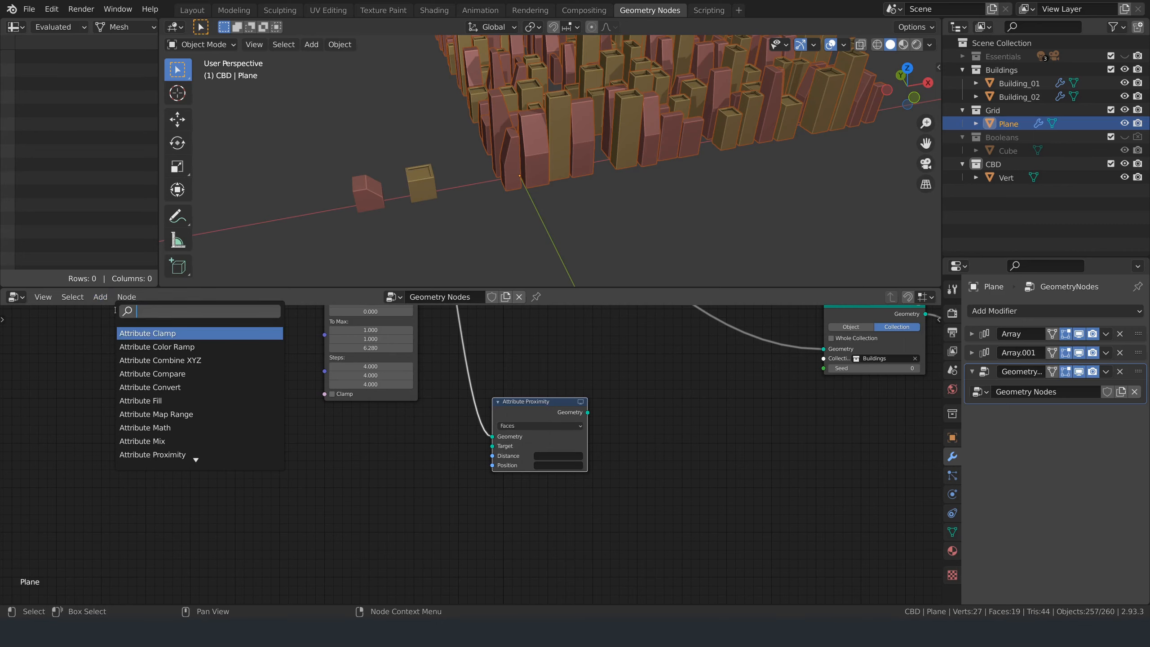
text(object)
key(Return)
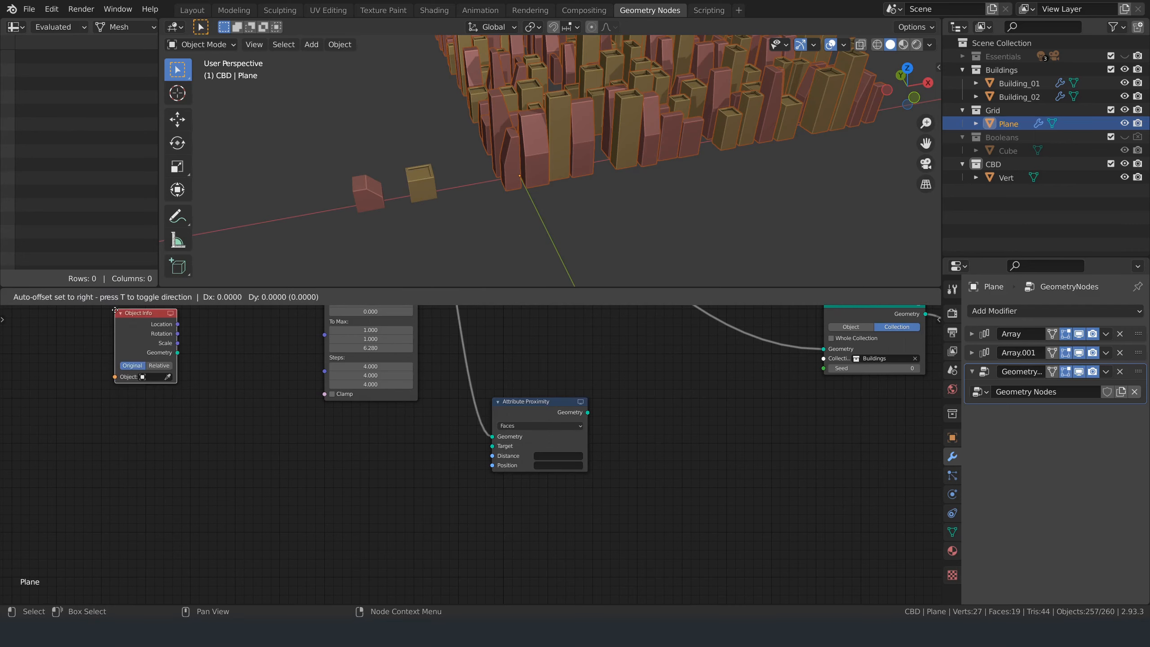
click(464, 511)
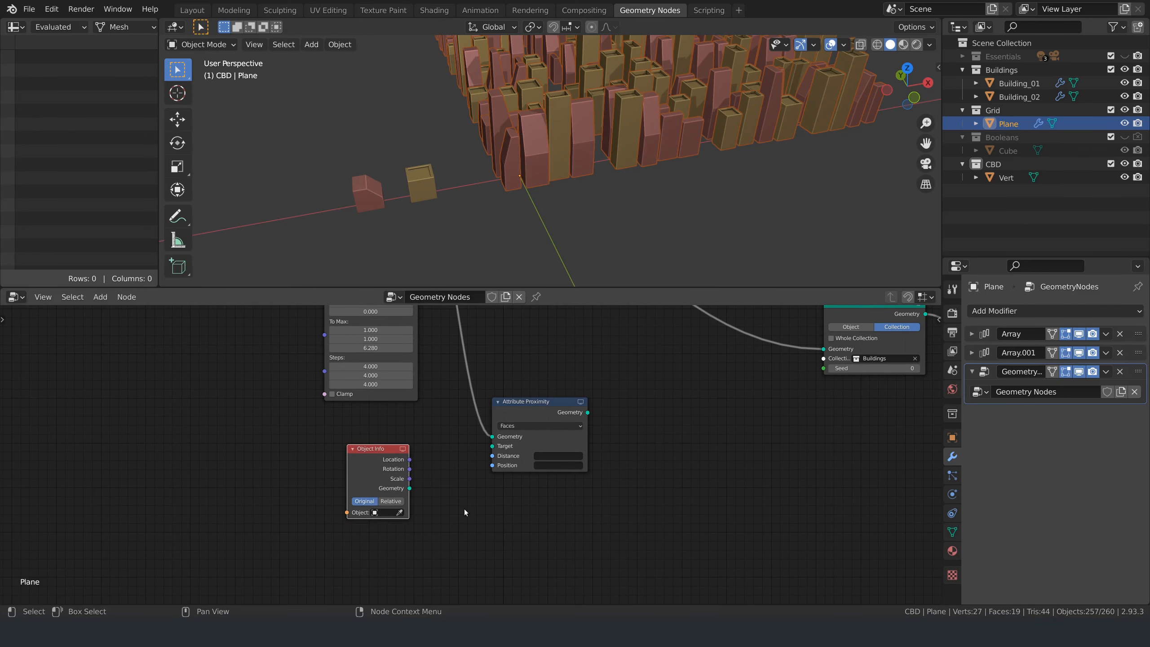
drag(346, 486, 311, 489)
drag(341, 447, 348, 446)
Set the Object Info node to the Vert object in Relative space and feed its geometry into Attribute Proximity's Target.
click(406, 513)
click(1006, 177)
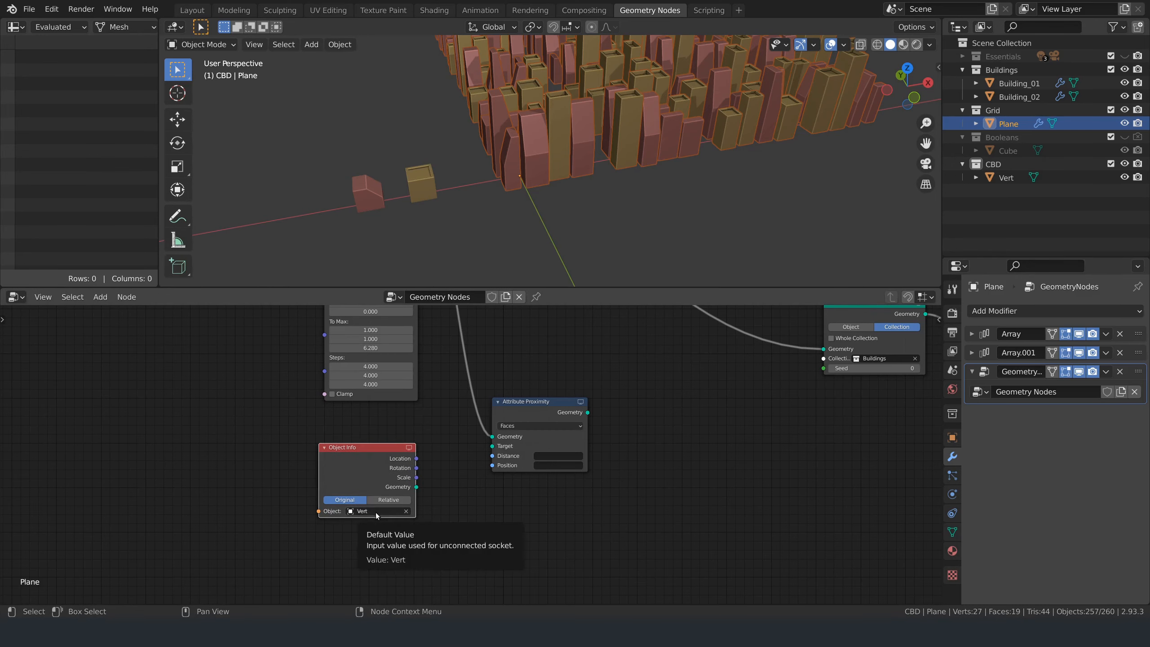
click(388, 499)
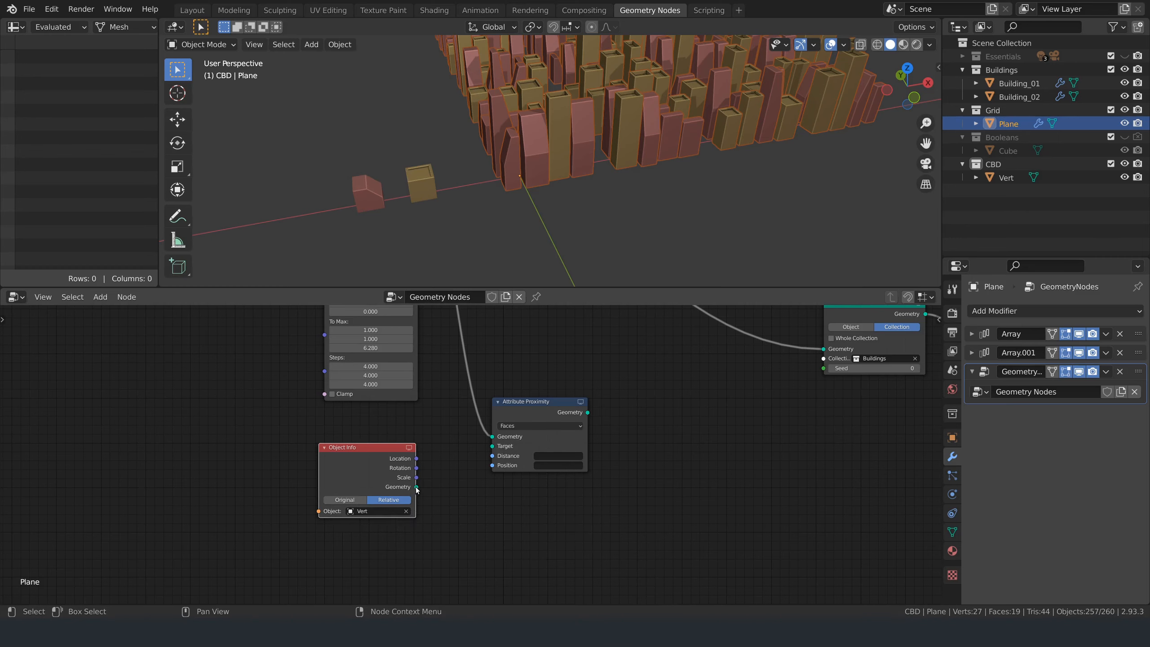
drag(416, 486, 493, 446)
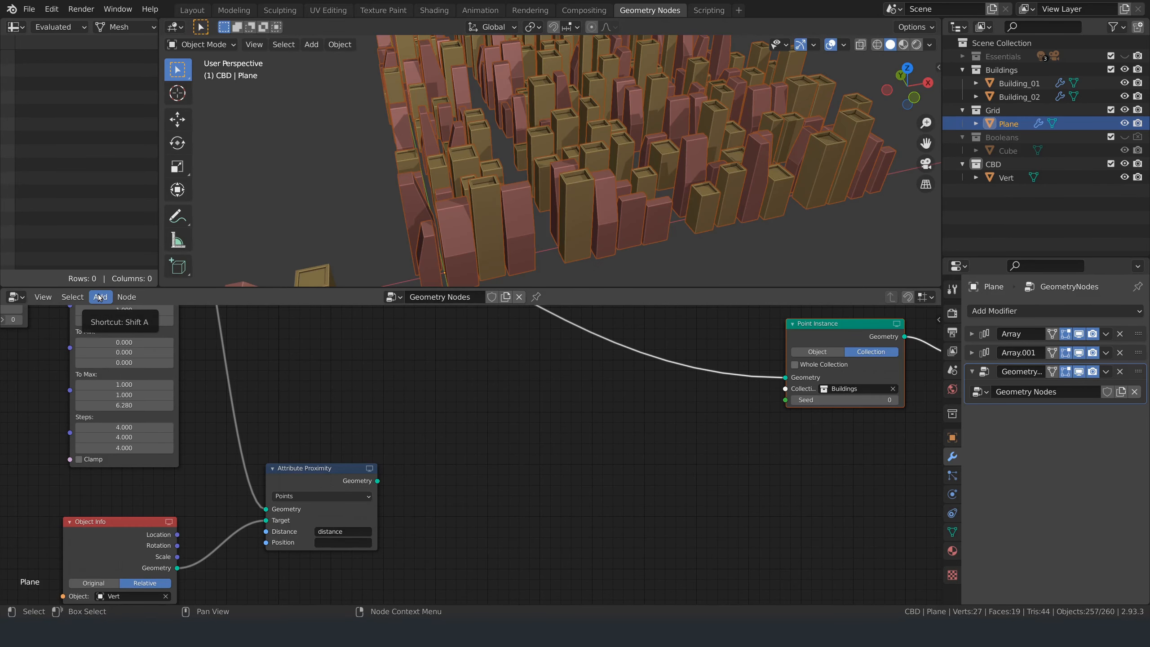
Add a widened Attribute Map Range node fed by the Attribute Proximity node's geometry.
click(100, 297)
mouse_move(123, 337)
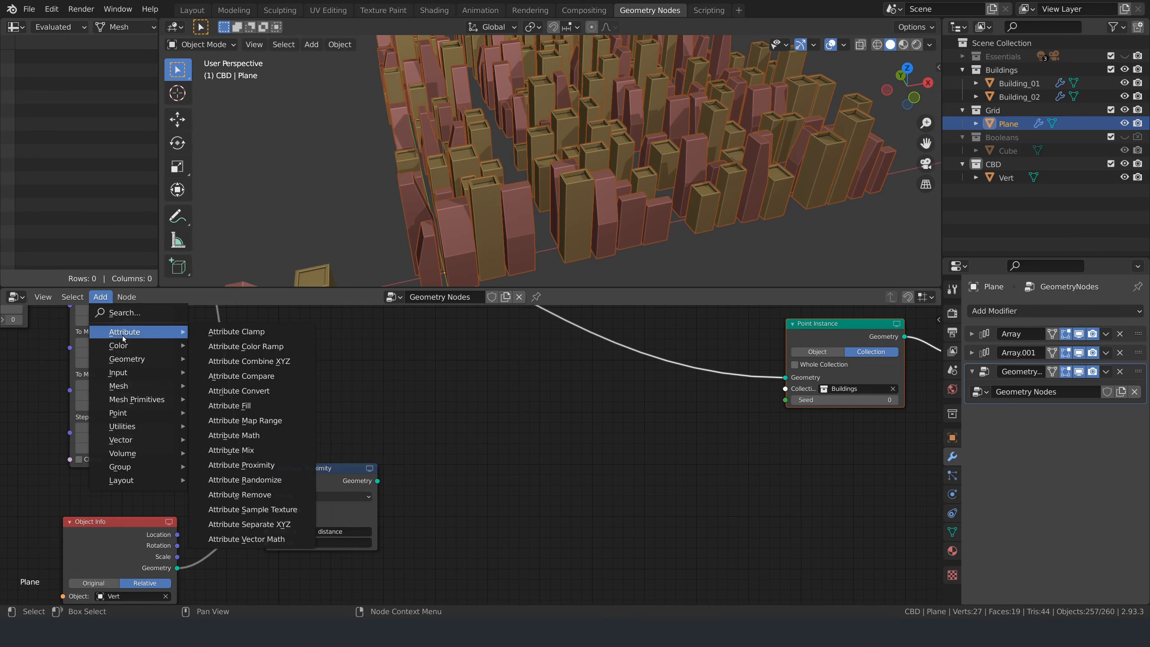
click(266, 420)
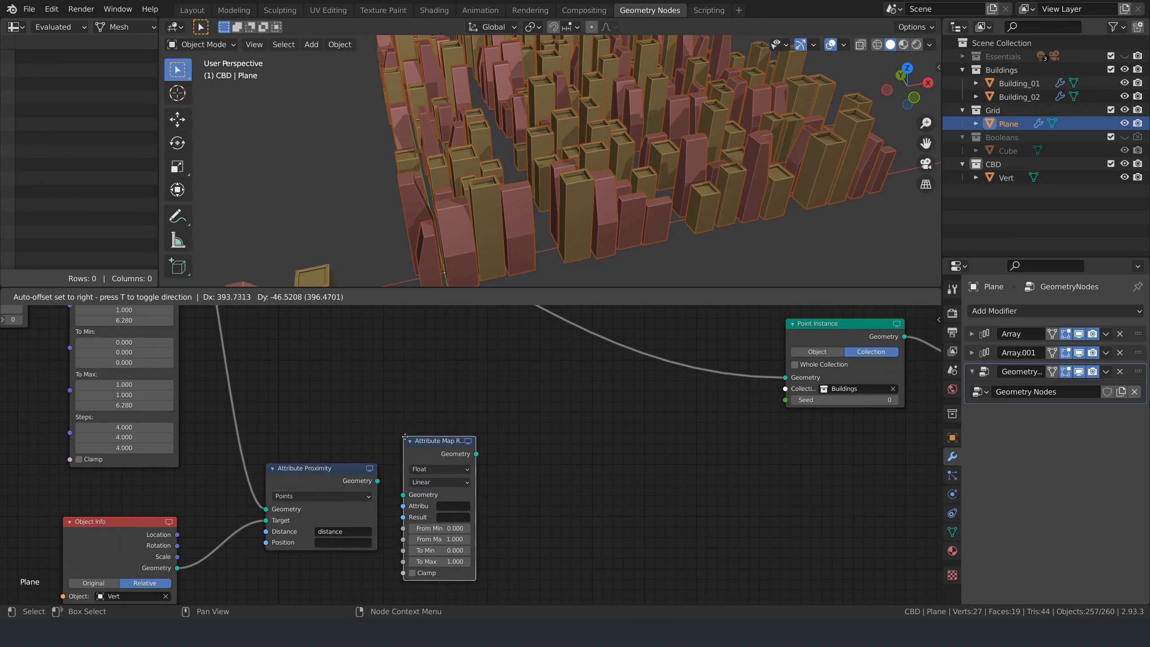
click(423, 444)
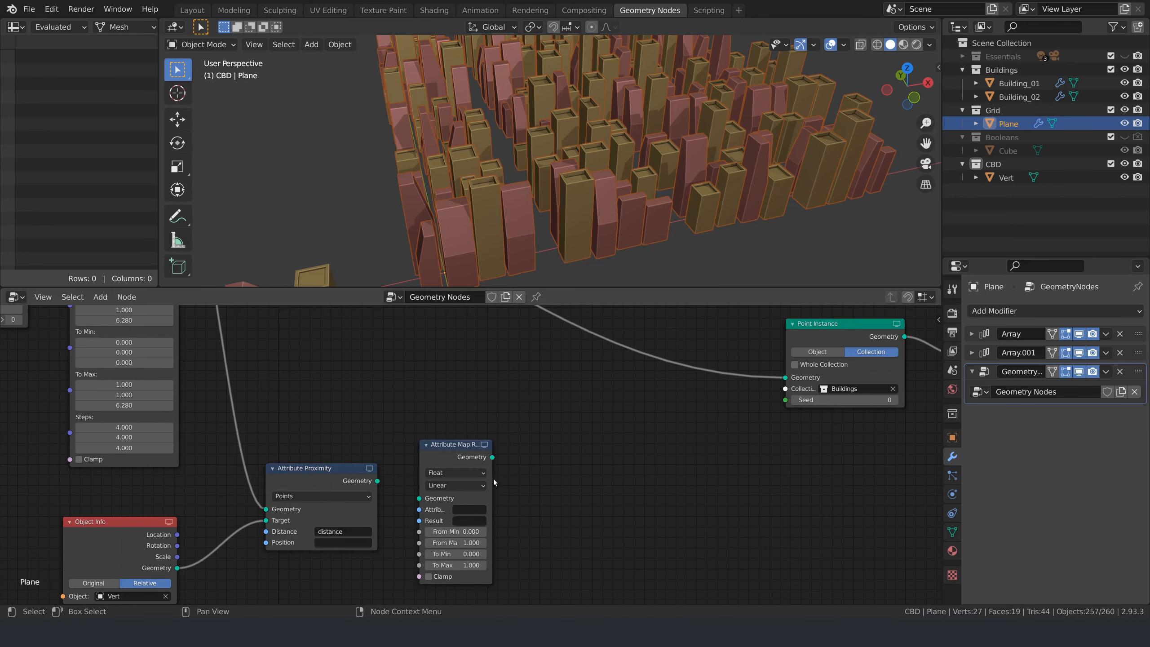
drag(492, 479, 542, 478)
drag(377, 481, 419, 498)
Set the new Attribute Map Range node's attribute to distance and its result to proximity.
click(503, 509)
text(distance)
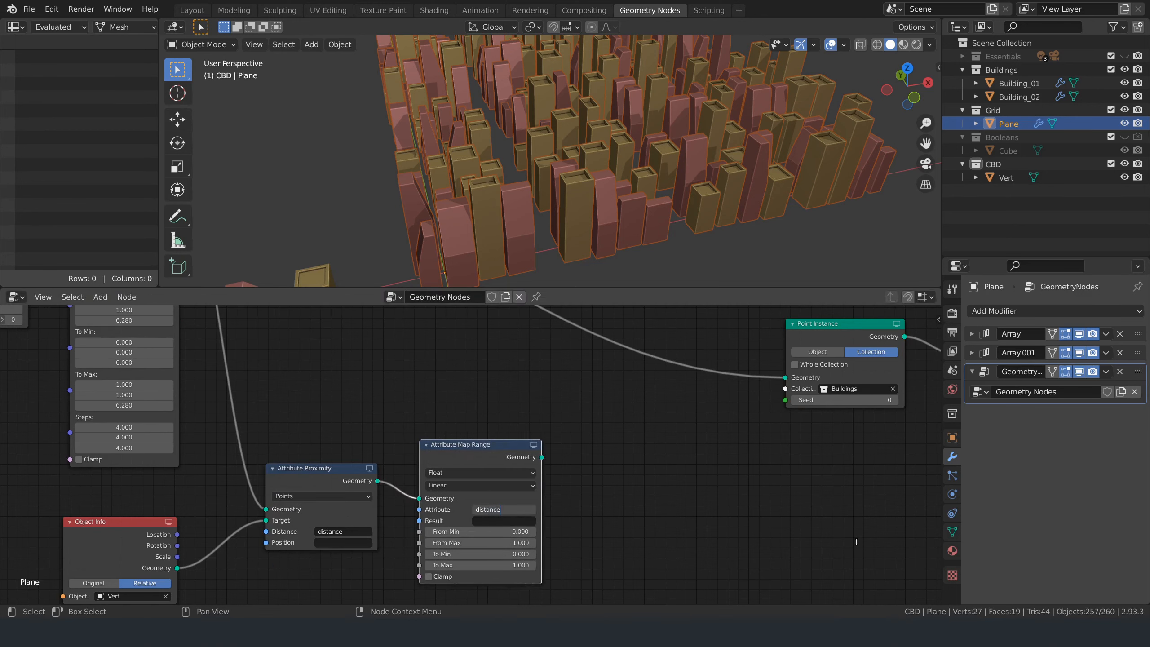
click(534, 521)
text(proximity)
key(Return)
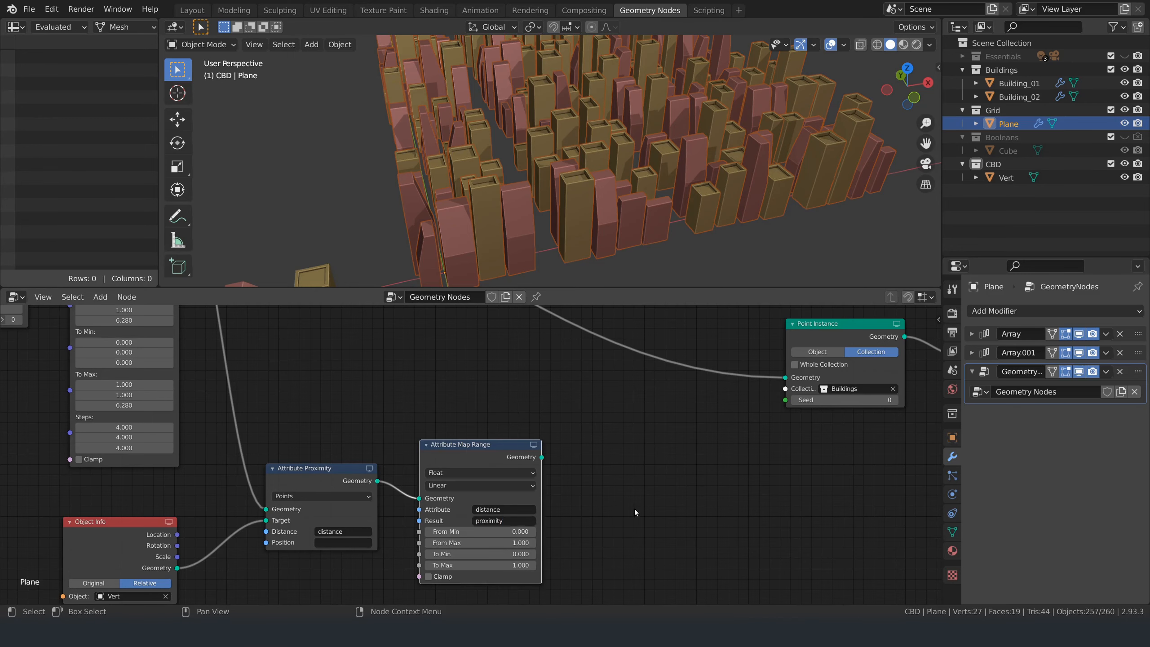
Set the proximity Map Range node's From Max to 10 and To Min to 4, with Clamp enabled.
middle_drag(577, 521, 576, 476)
click(498, 497)
text(10)
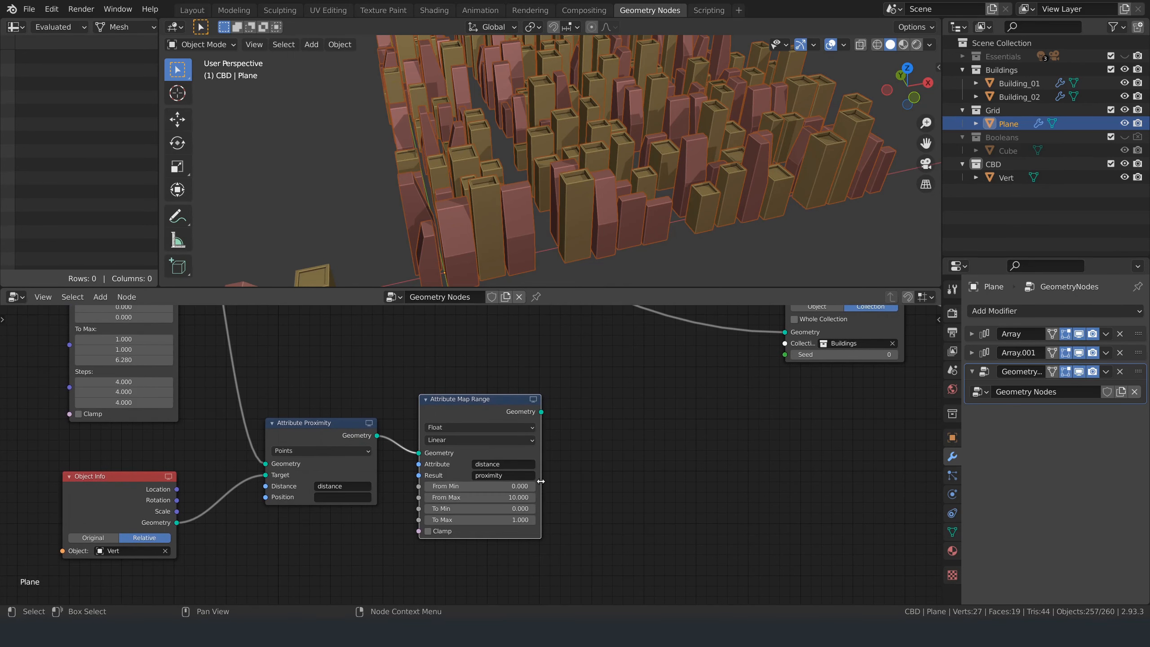
key(Return)
click(493, 508)
text(0.04)
key(Return)
middle_drag(685, 448, 619, 482)
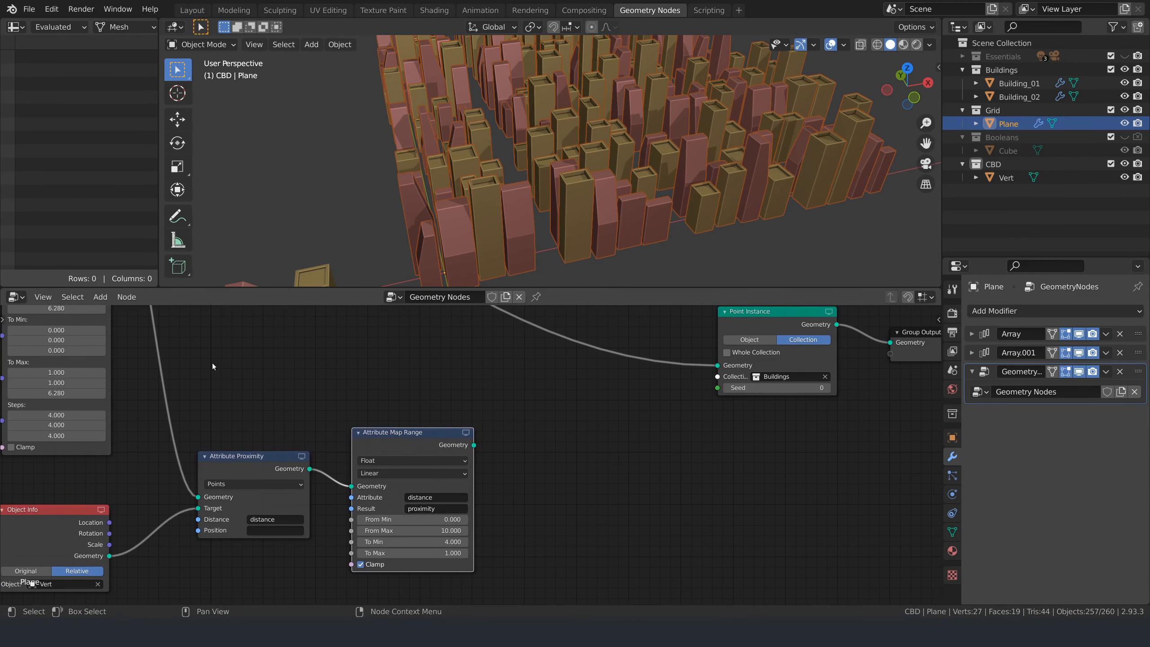
Add a widened Attribute Combine XYZ node fed by the proximity Map Range node's geometry.
click(100, 297)
mouse_move(131, 332)
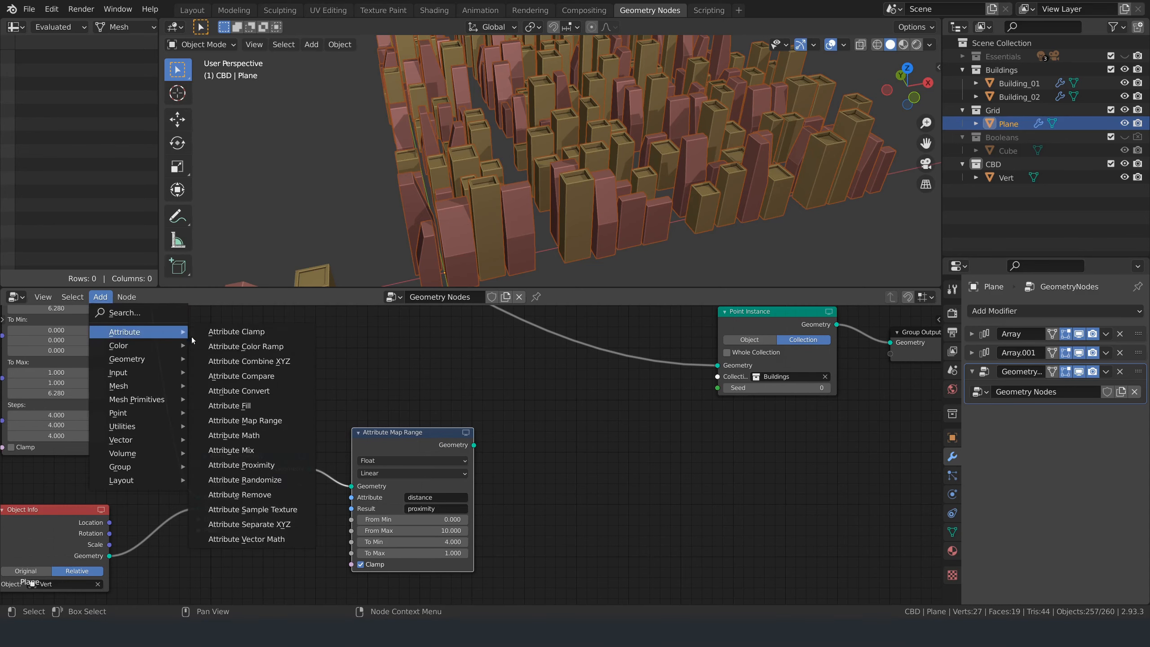
click(226, 364)
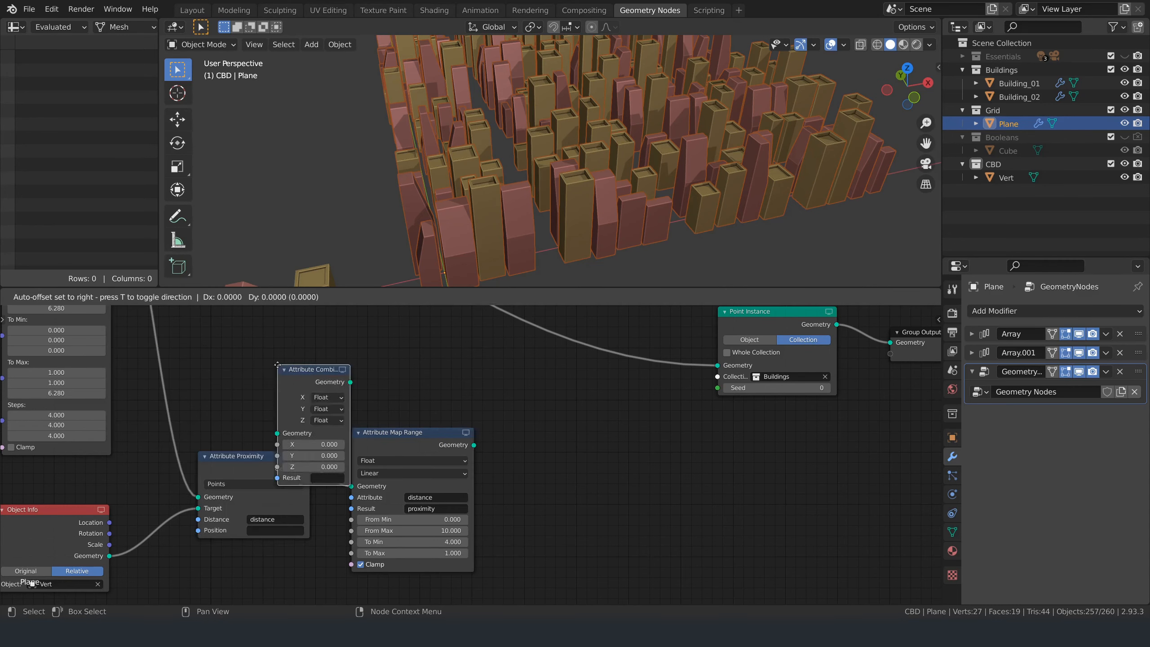
click(510, 428)
drag(583, 470, 638, 470)
drag(474, 445, 510, 496)
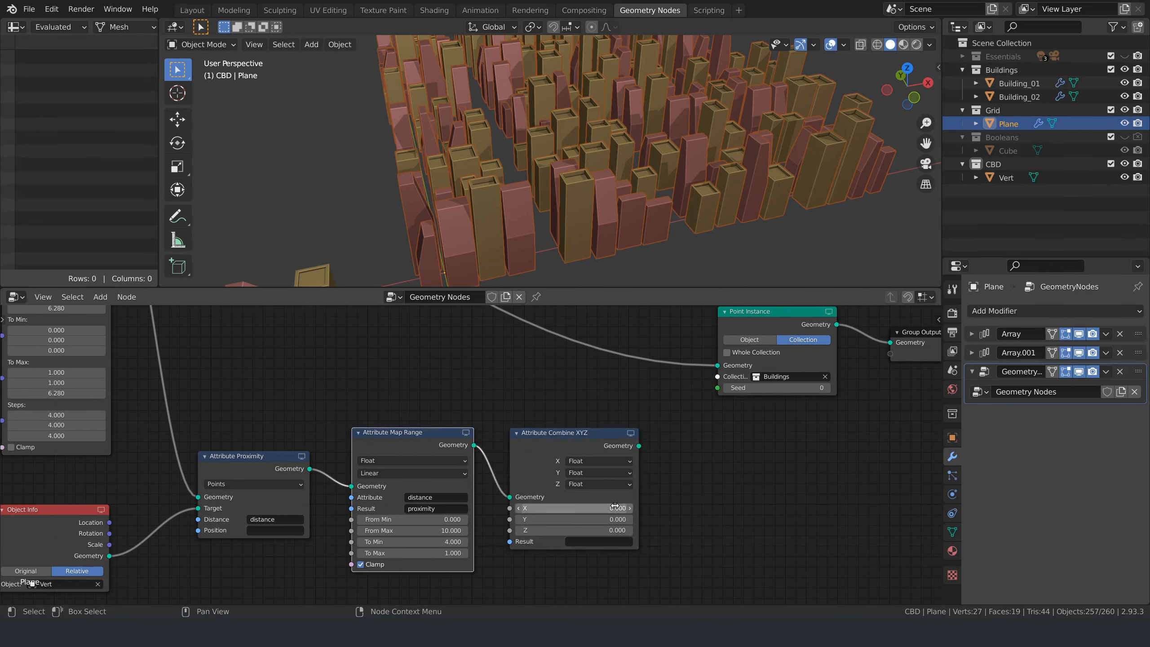
Set the X and Y values of the Attribute Combine XYZ node to 1.
click(584, 508)
text(1)
key(Tab)
text(1)
key(Tab)
Switch the Combine XYZ node's Z input to the attribute proximity and name its result cbdScale.
click(598, 483)
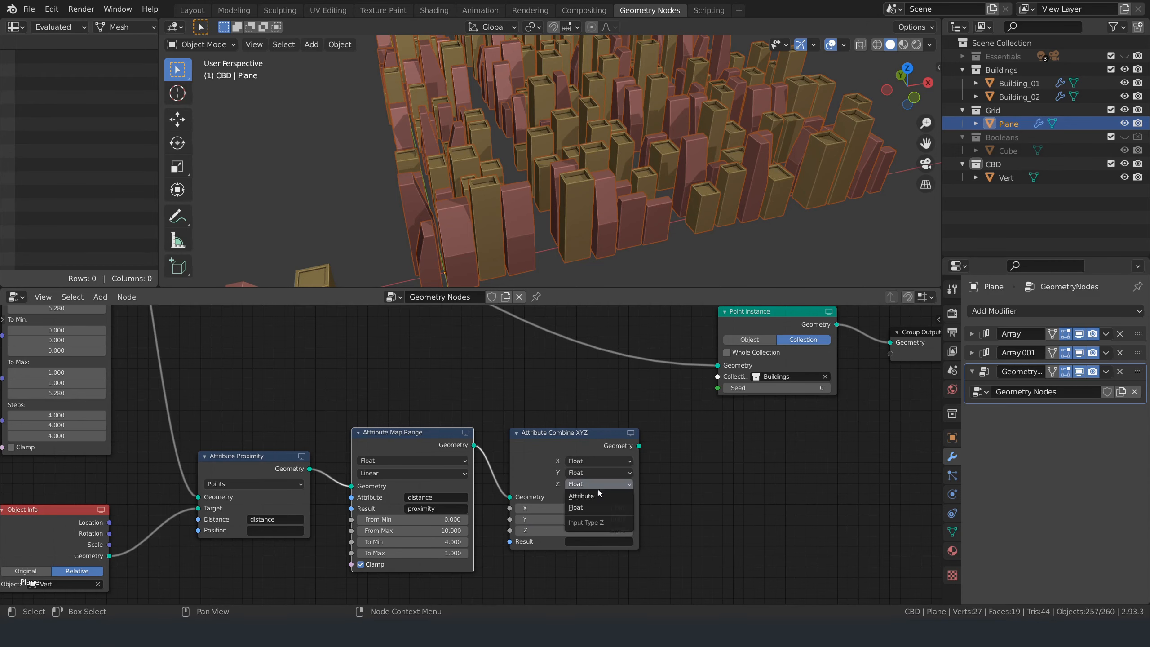
click(588, 474)
click(592, 531)
text(proximity)
key(Return)
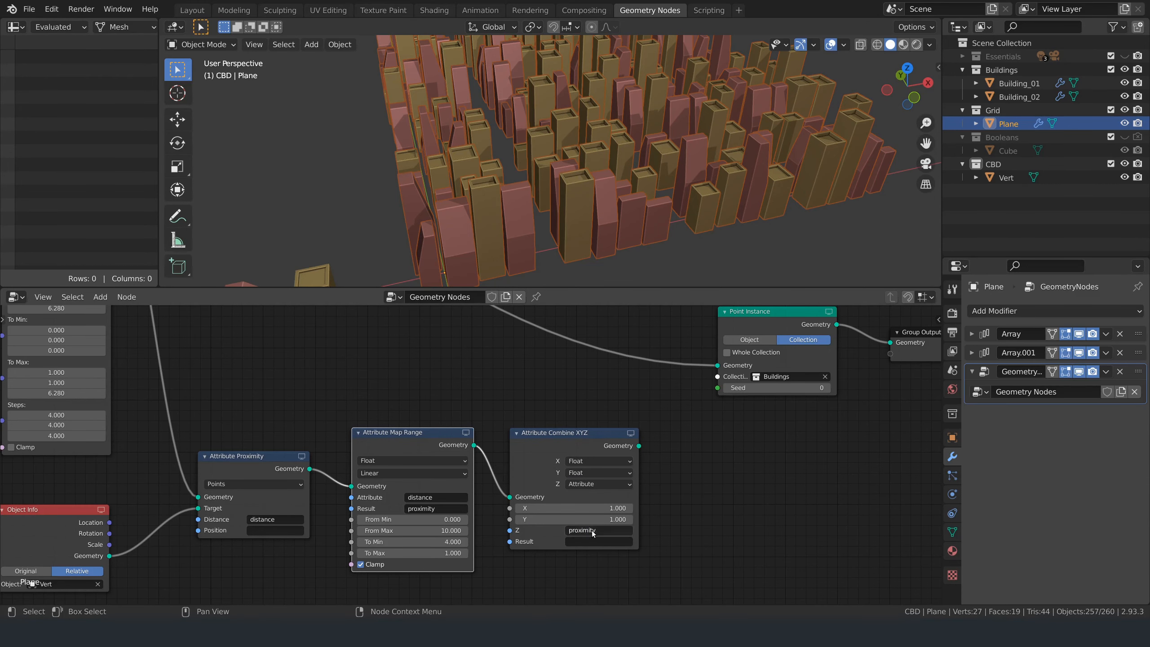
click(588, 541)
text(cbdScale)
key(Return)
Move the Point Instance and Group Output nodes farther along to make room after the Combine XYZ node.
scroll(647, 416, down, 1)
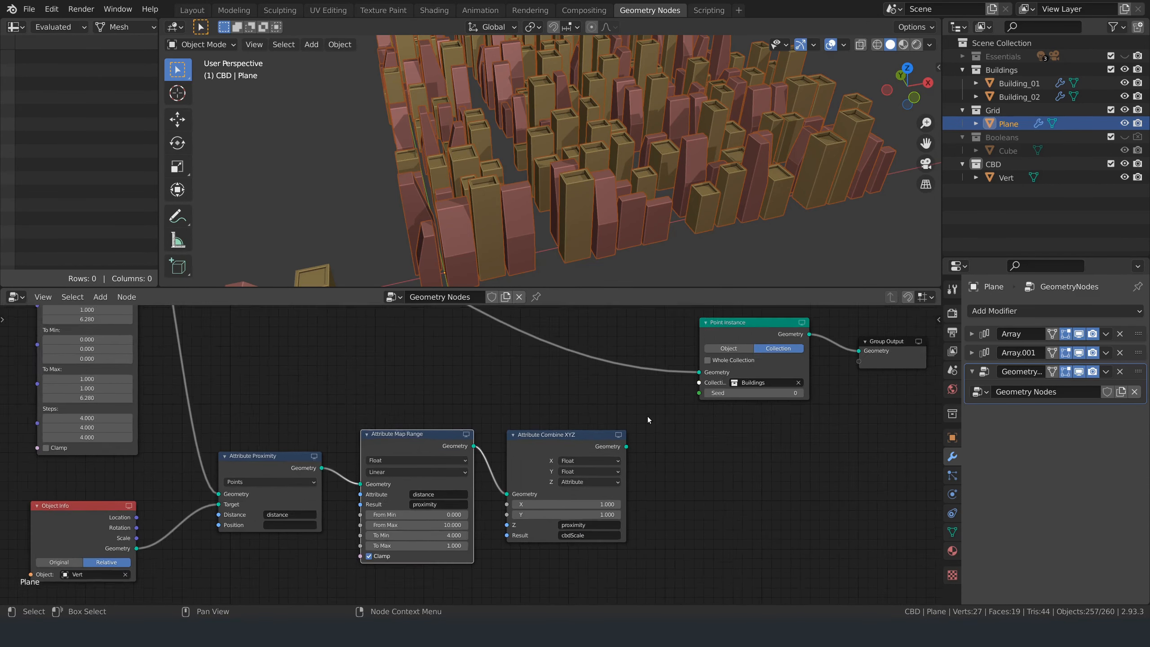
drag(660, 322, 904, 470)
drag(695, 335, 806, 317)
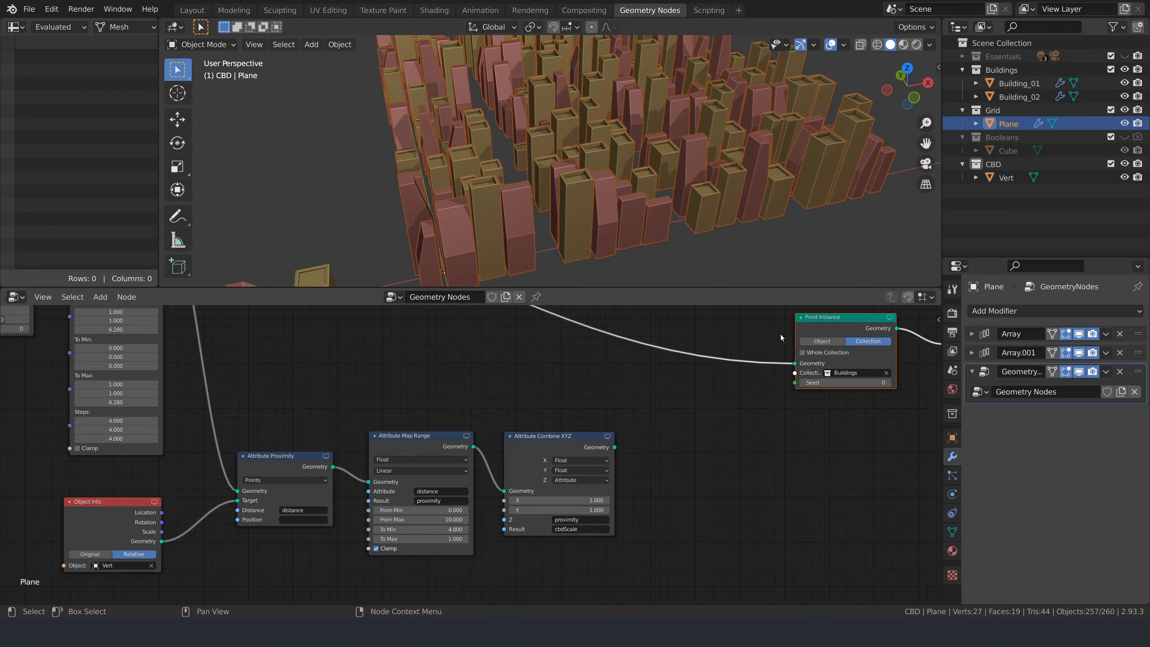
click(624, 392)
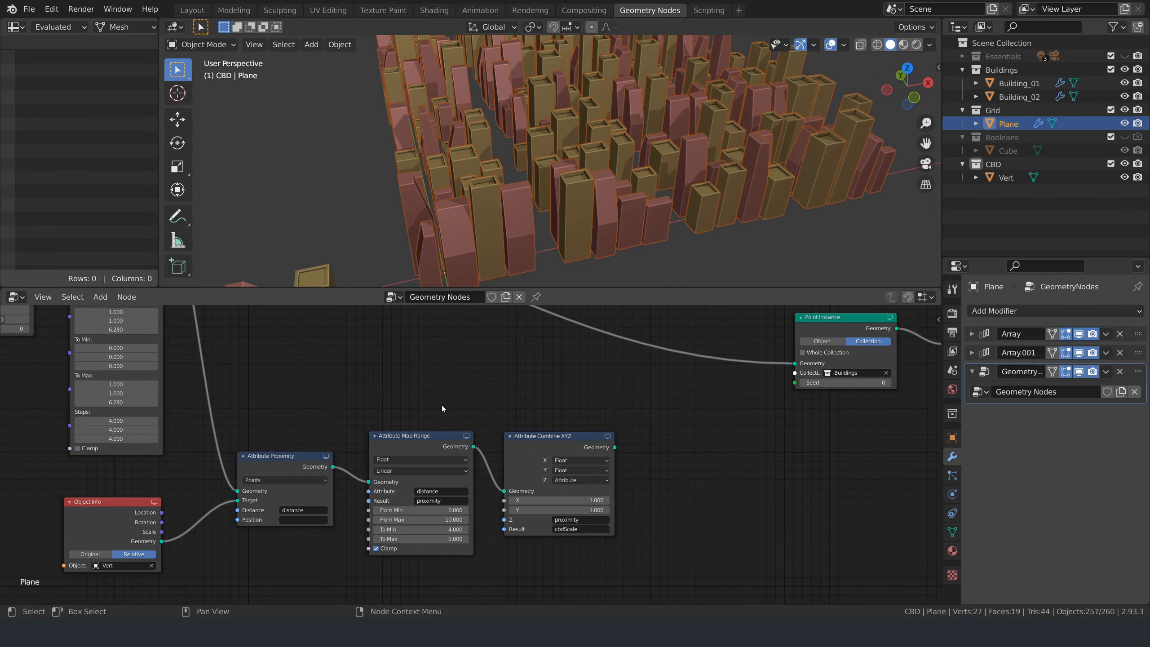
Add an Attribute Vector Math node between the Attribute Combine XYZ and Point Instance nodes.
scroll(593, 541, up, 3)
scroll(359, 337, down, 5)
middle_drag(379, 367, 842, 482)
scroll(521, 415, up, 2)
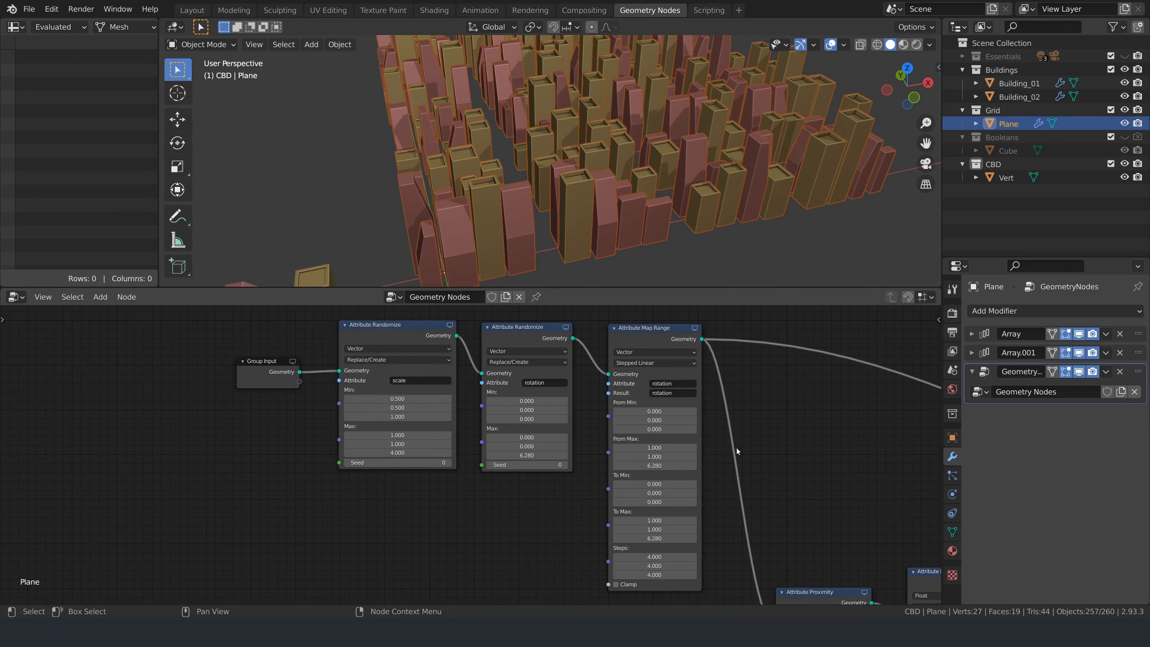
middle_drag(736, 447, 584, 357)
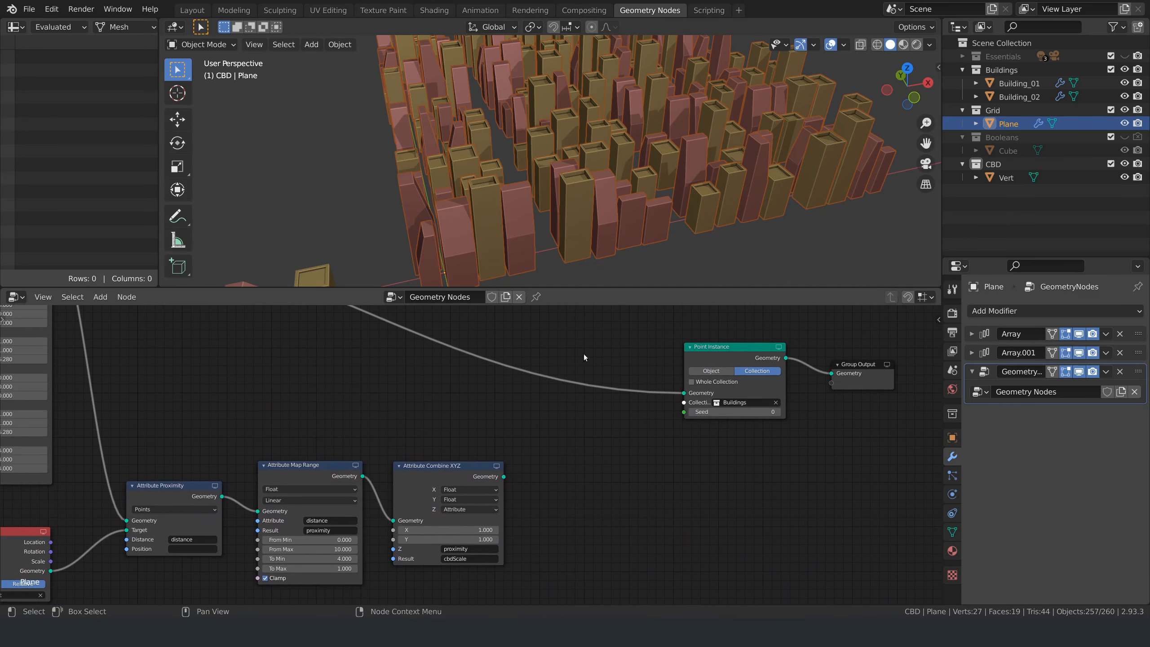
click(100, 297)
mouse_move(132, 331)
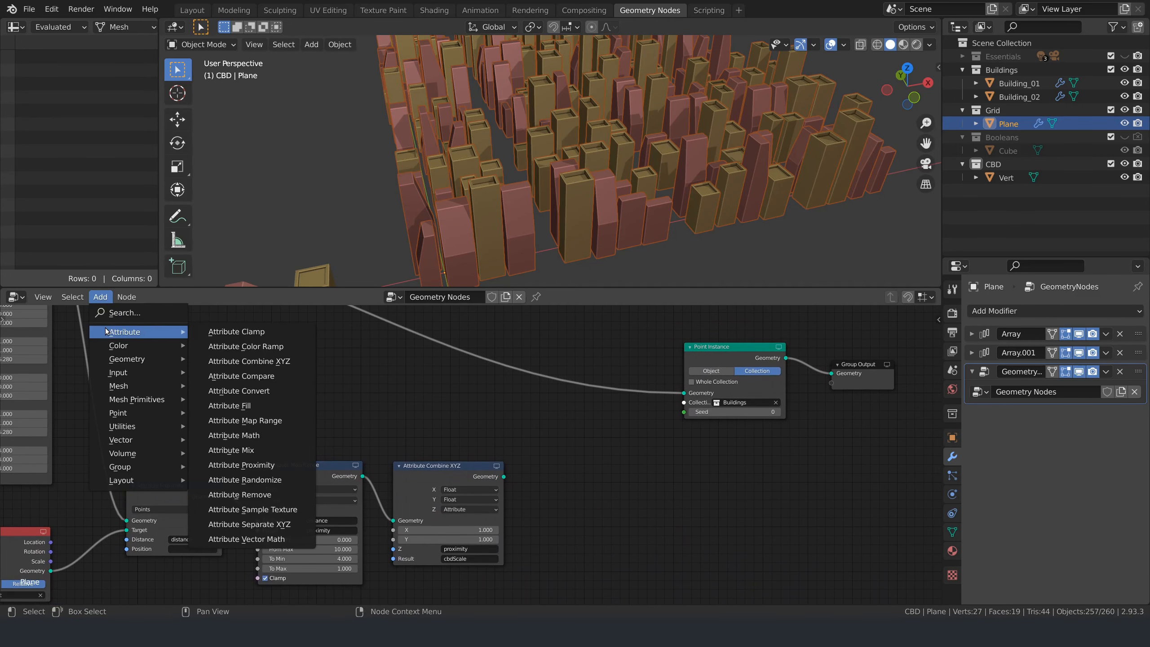
click(246, 538)
click(565, 433)
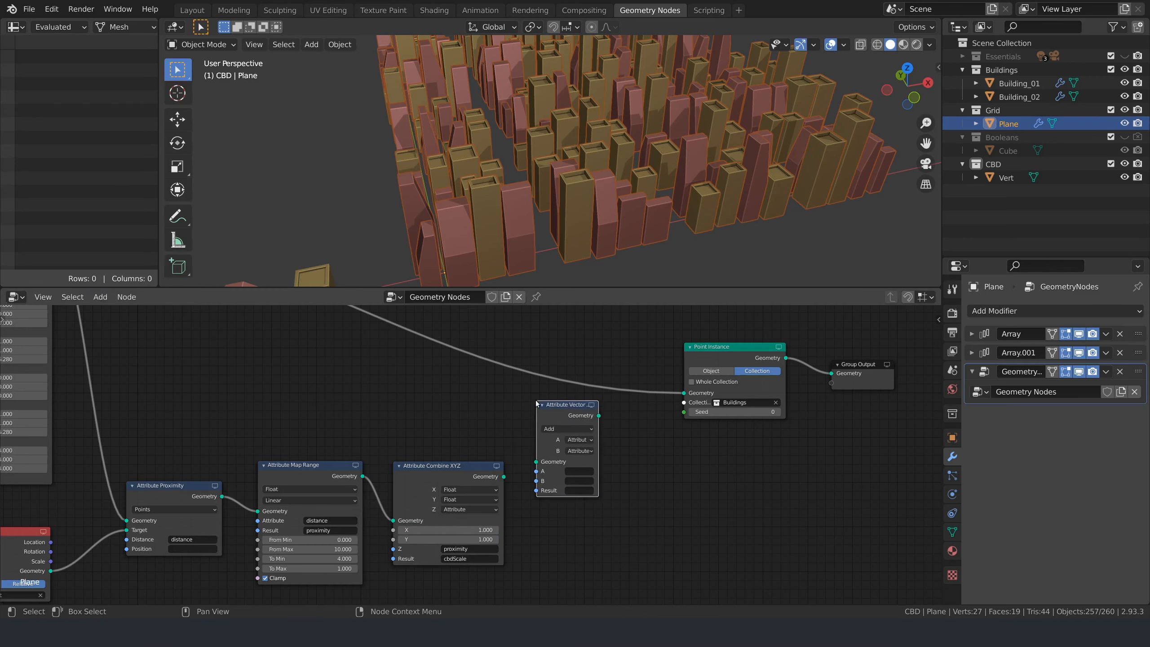
Set the Attribute Vector Math node's operation to Multiply and widen the node.
click(566, 429)
click(555, 459)
drag(598, 463, 635, 463)
scroll(575, 407, up, 1)
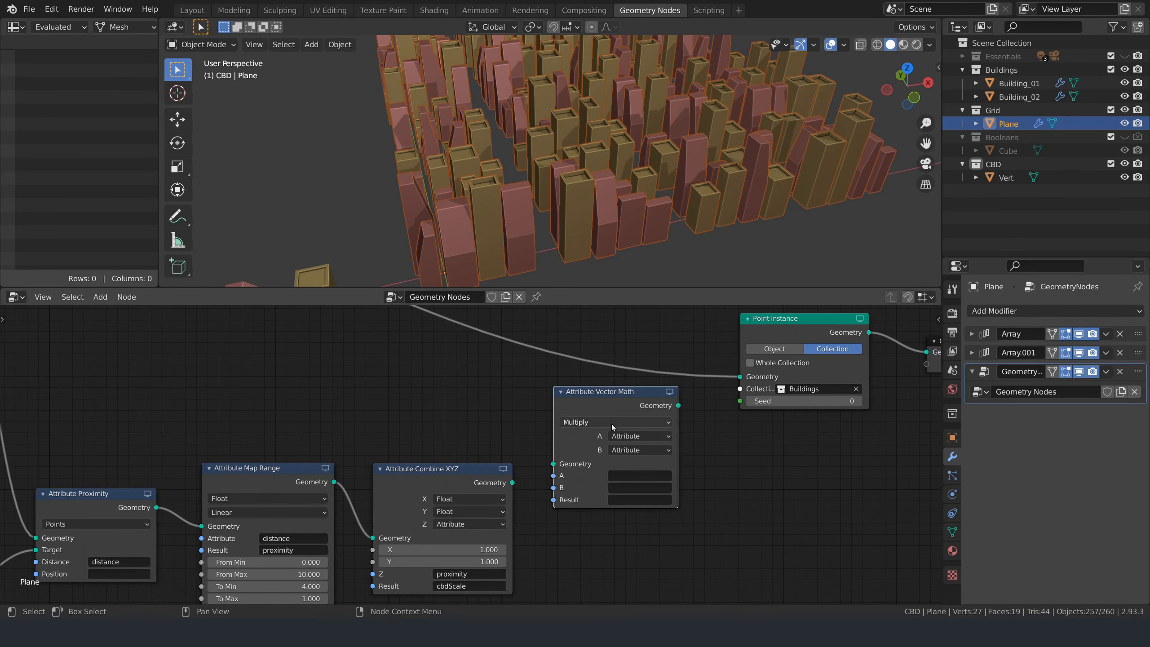
Set the Vector Math node's A to scale, B to cbdScale and Result to scale.
click(629, 476)
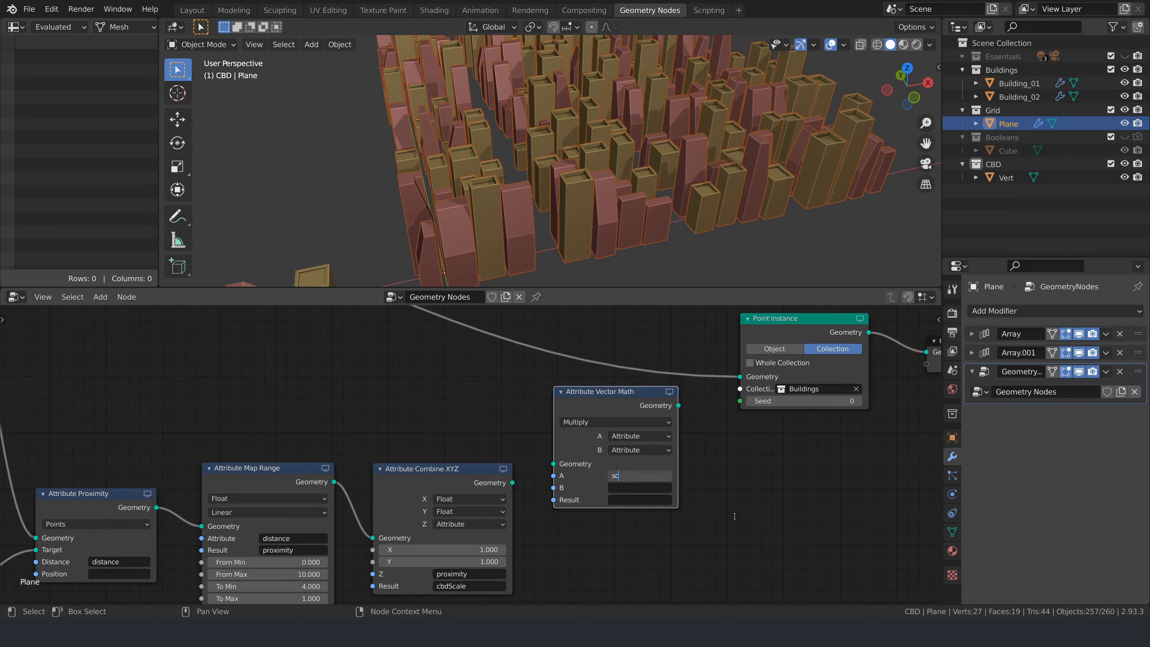
text(scale)
key(Return)
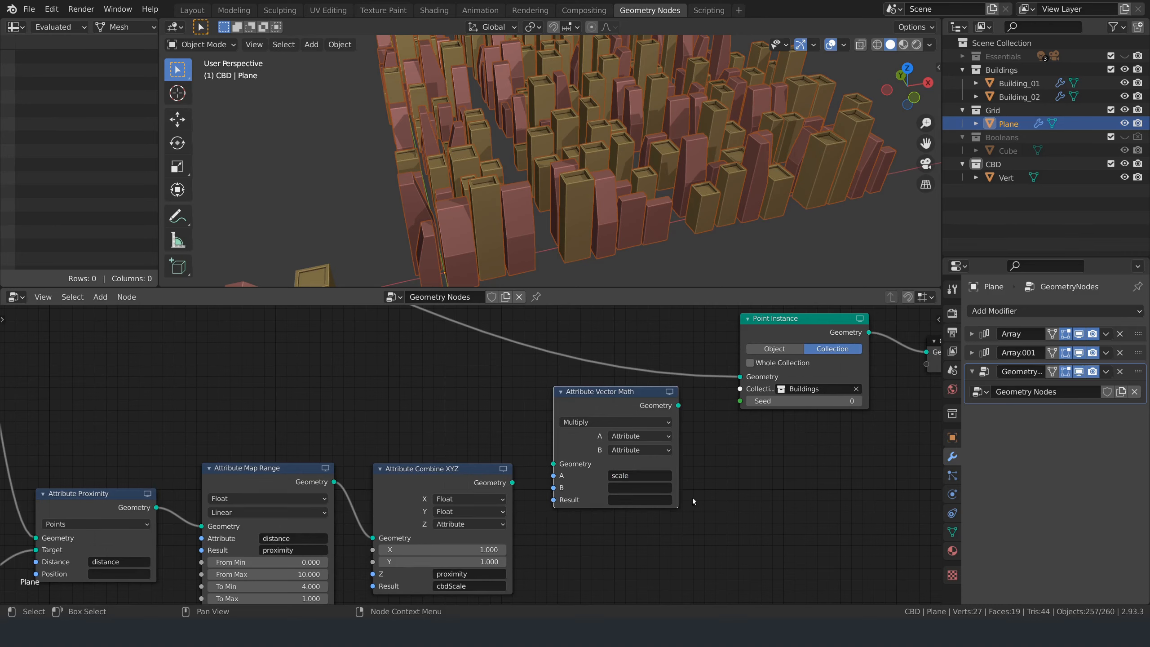
click(654, 487)
text(cbdScale)
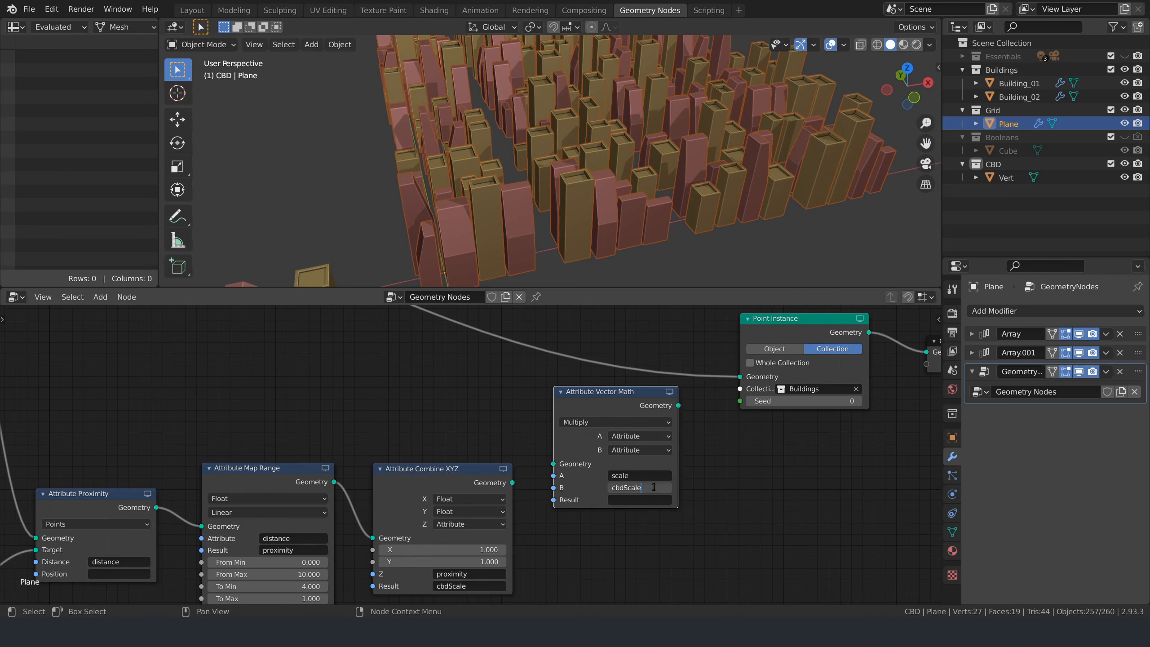
click(638, 500)
text(scale)
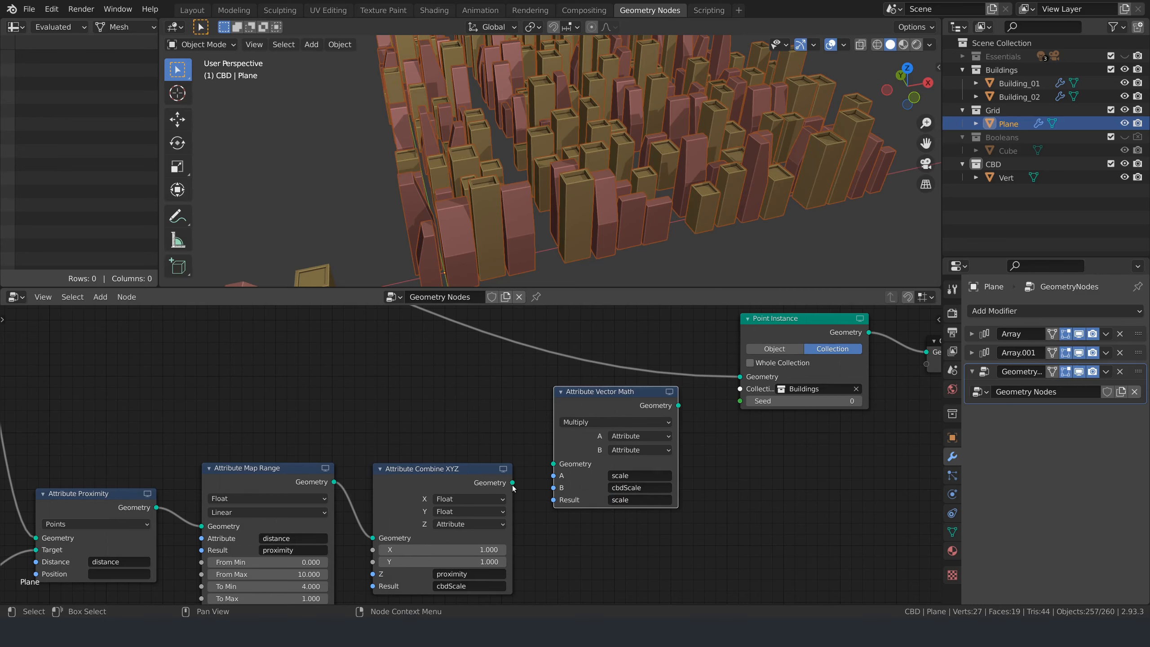
Route the Combine XYZ node's geometry through Attribute Vector Math into Point Instance and view the resulting city.
drag(512, 482, 553, 463)
scroll(803, 452, down, 2)
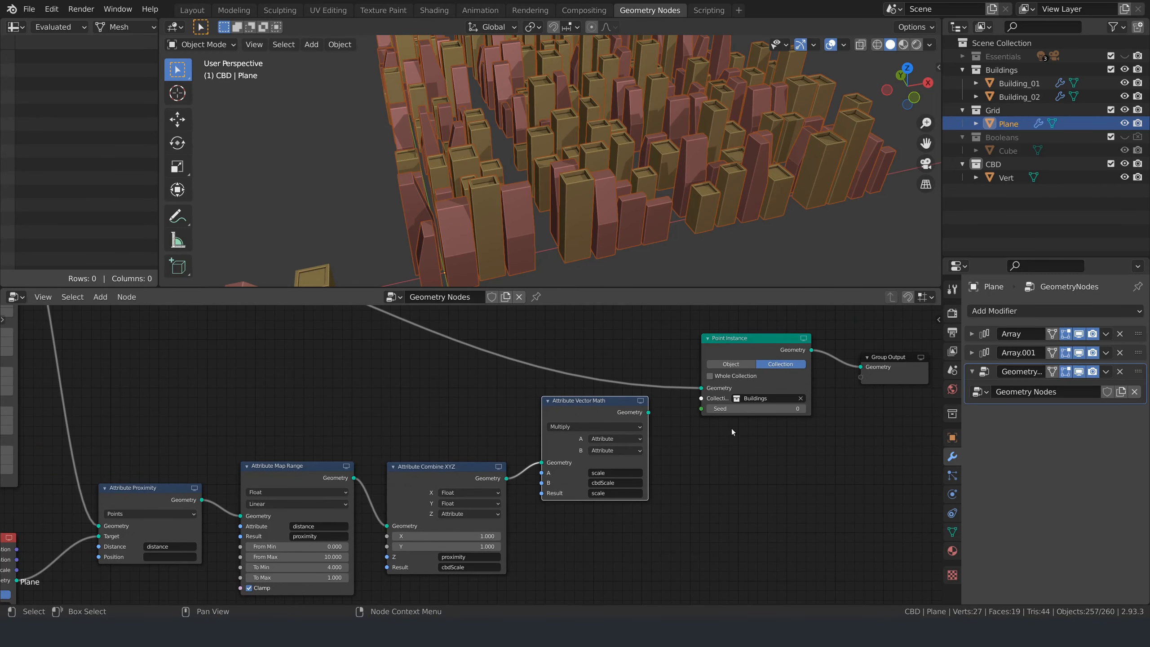
drag(649, 412, 701, 388)
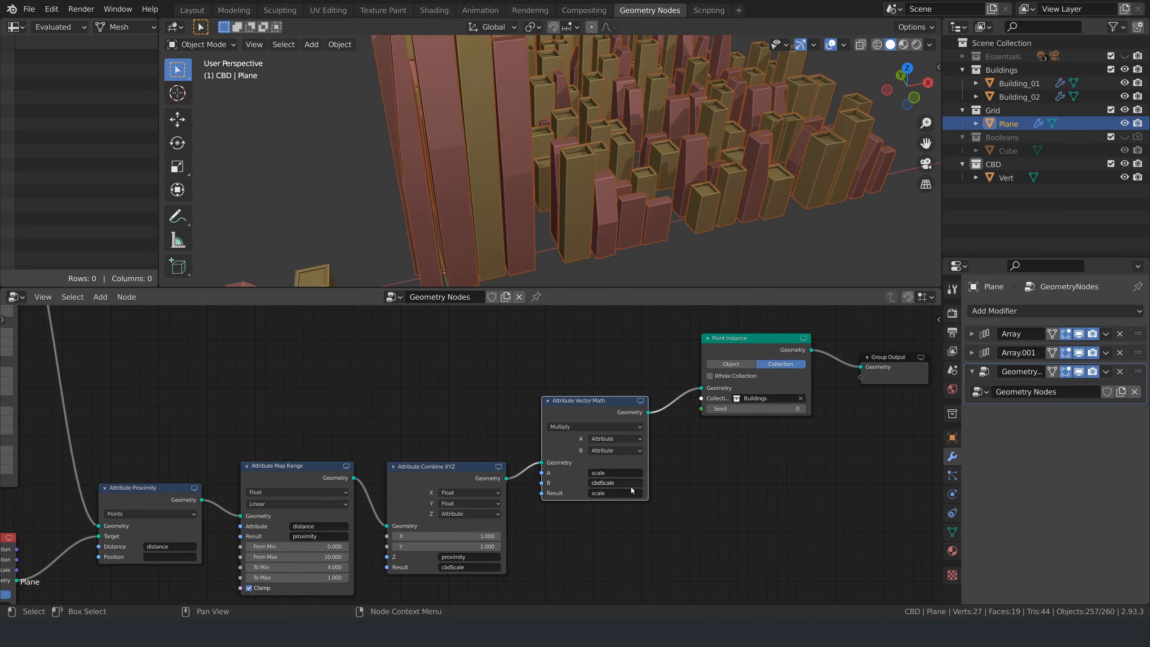
scroll(628, 488, down, 2)
scroll(636, 185, down, 3)
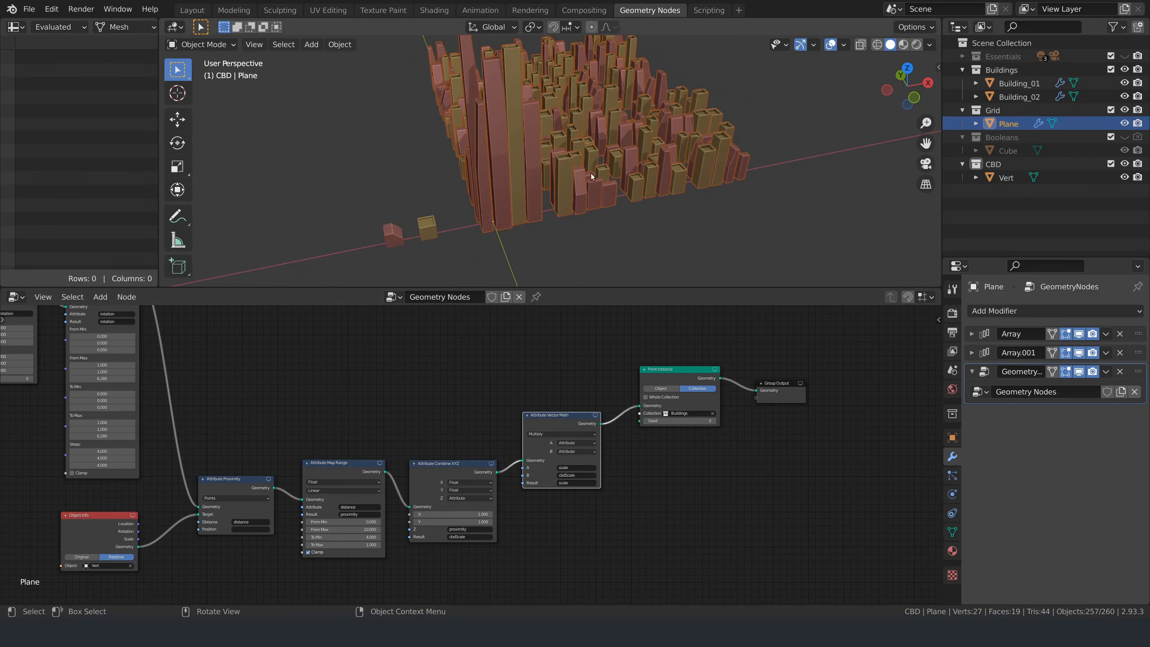
middle_drag(591, 172, 638, 184)
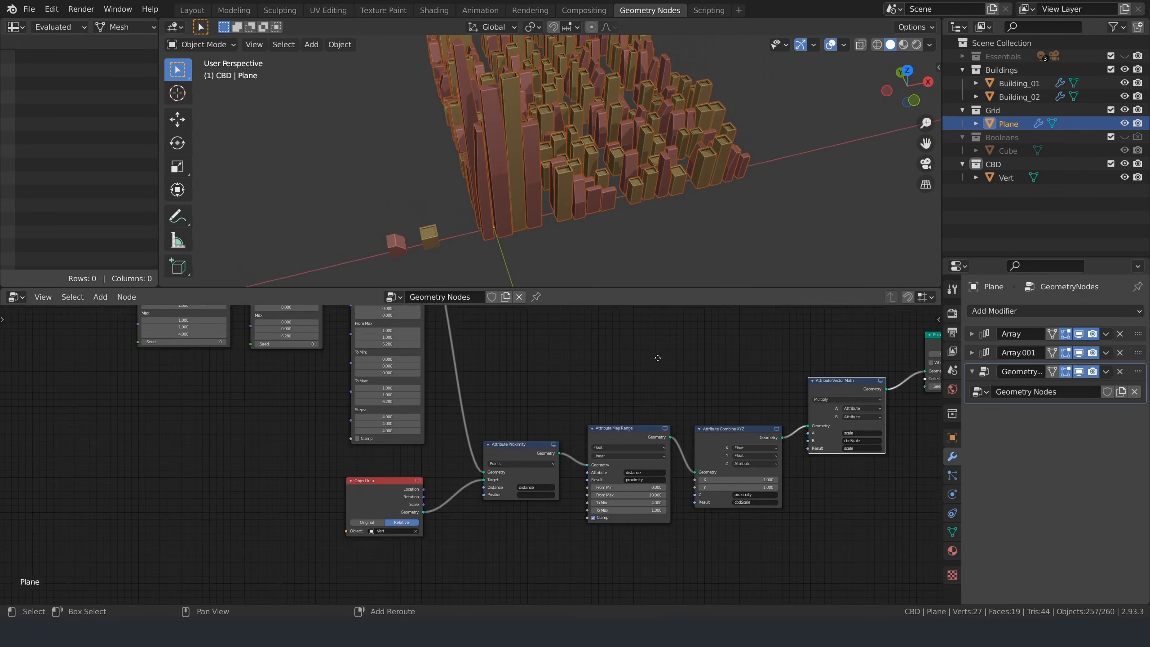
Set the Attribute Map Range node's To Min to 2 and From Max to 16.
middle_drag(656, 359, 493, 339)
scroll(492, 467, up, 2)
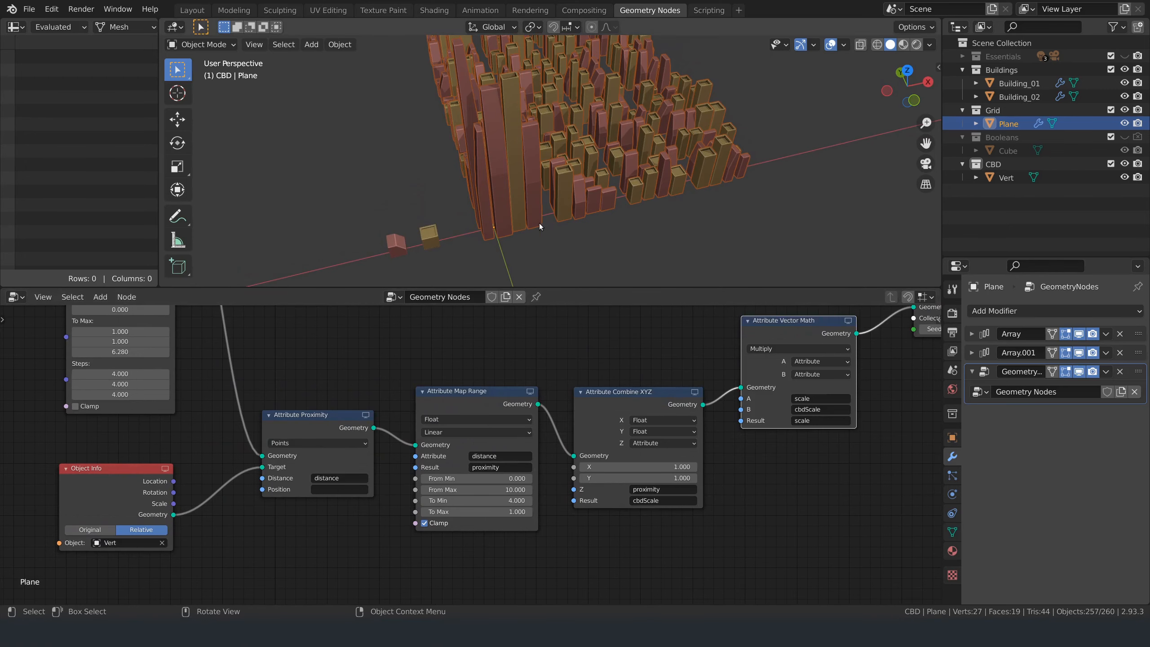
scroll(539, 223, up, 2)
drag(510, 500, 484, 500)
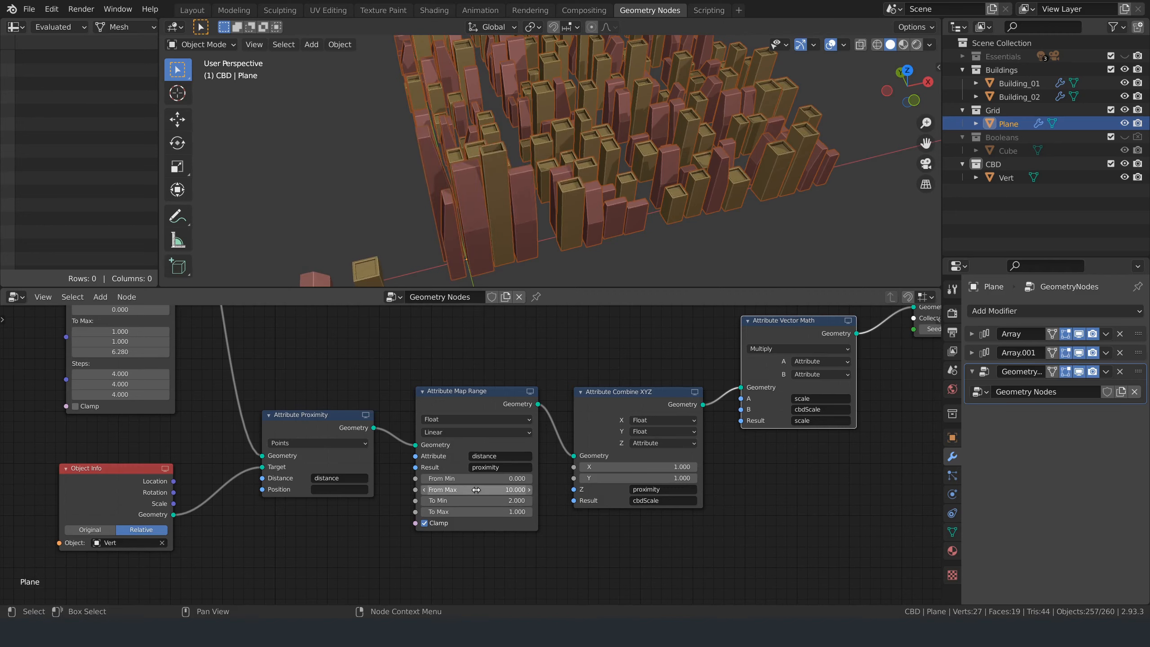
mouse_move(475, 489)
mouse_down()
mouse_move(512, 489)
mouse_move(477, 492)
mouse_up()
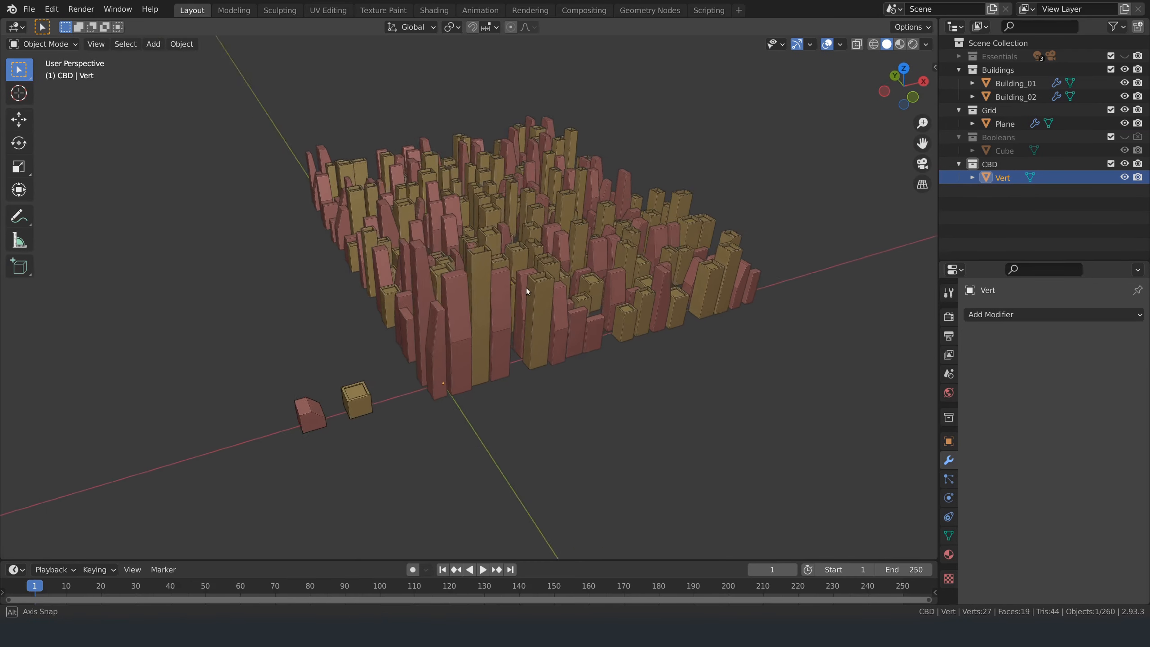
Move the Vert object horizontally, with Z locked, about 31 m in X and 41 m in Y into the city's far side.
middle_drag(526, 288, 539, 286)
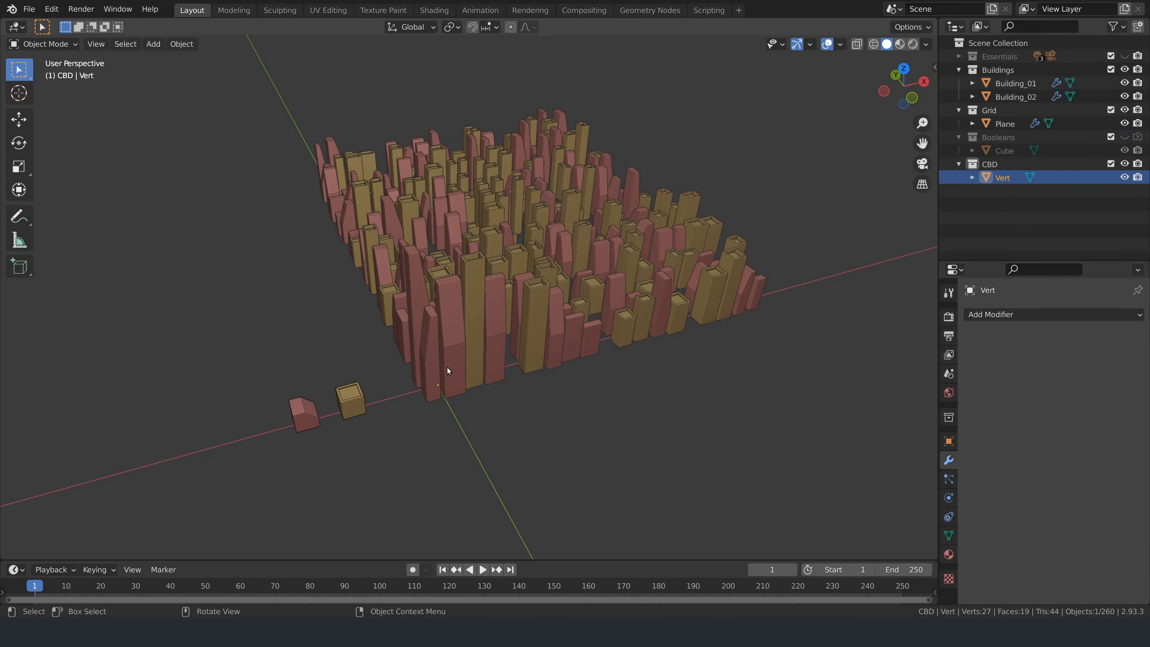
key(g)
key(shift+z)
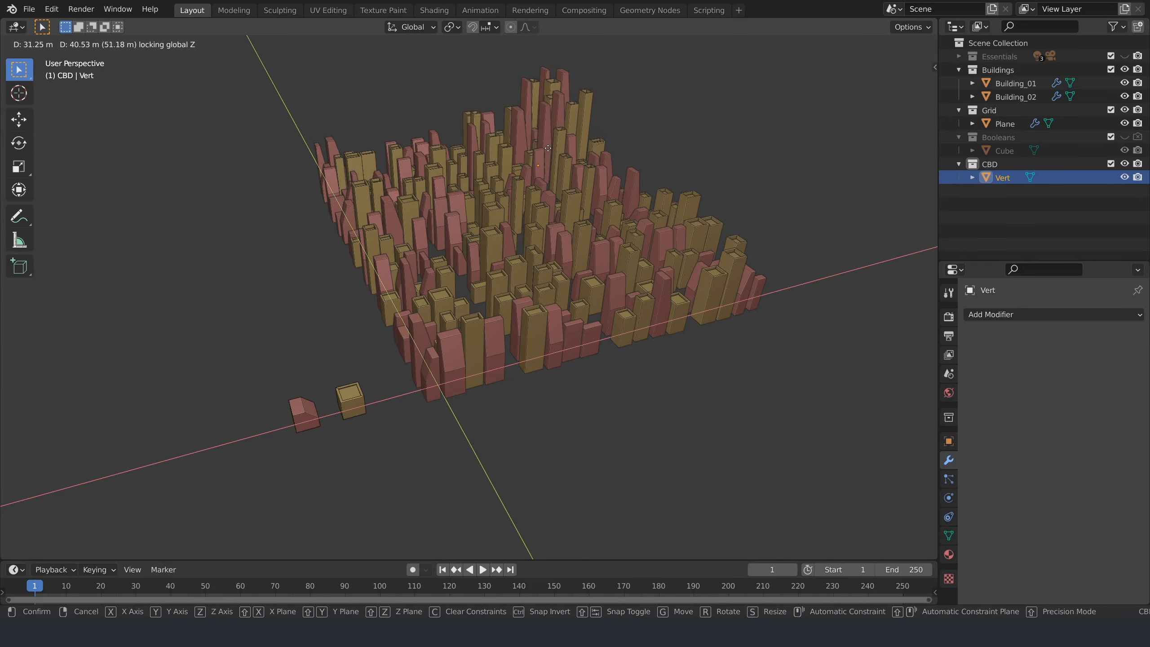
click(548, 148)
mouse_move(642, 325)
middle_down()
mouse_move(634, 348)
mouse_move(654, 348)
mouse_move(644, 356)
mouse_move(632, 345)
middle_up()
scroll(651, 343, up, 3)
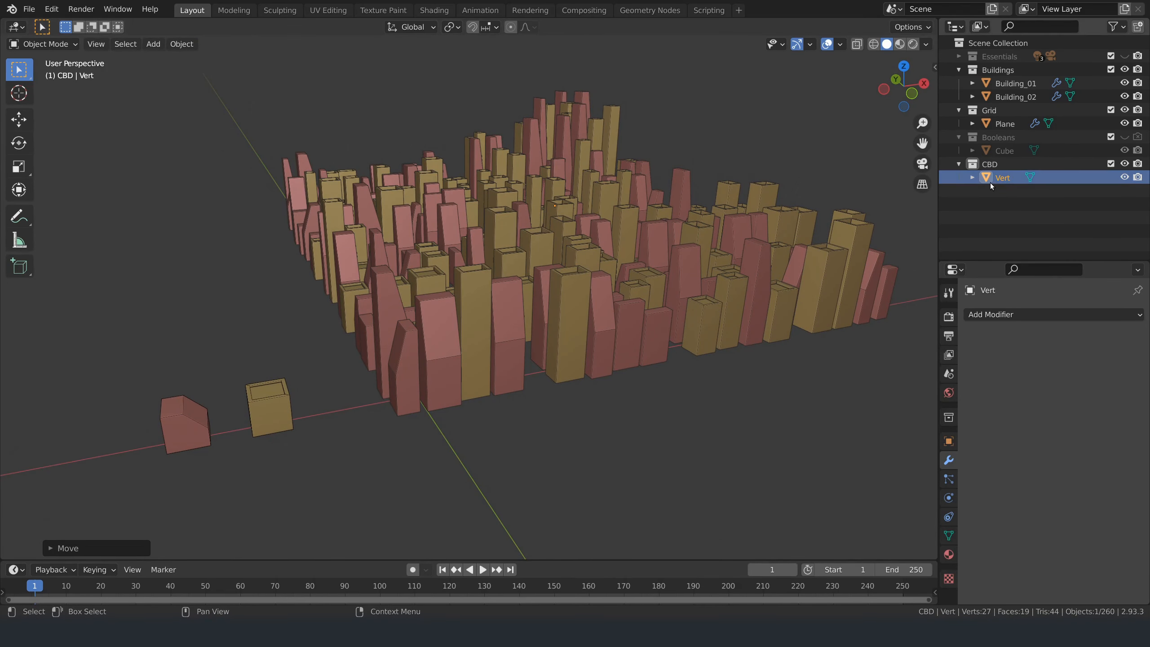
Duplicate the Vert object, move the copy to a different part of the city and save the file.
middle_drag(628, 230, 623, 267)
key(shift+d)
key(Escape)
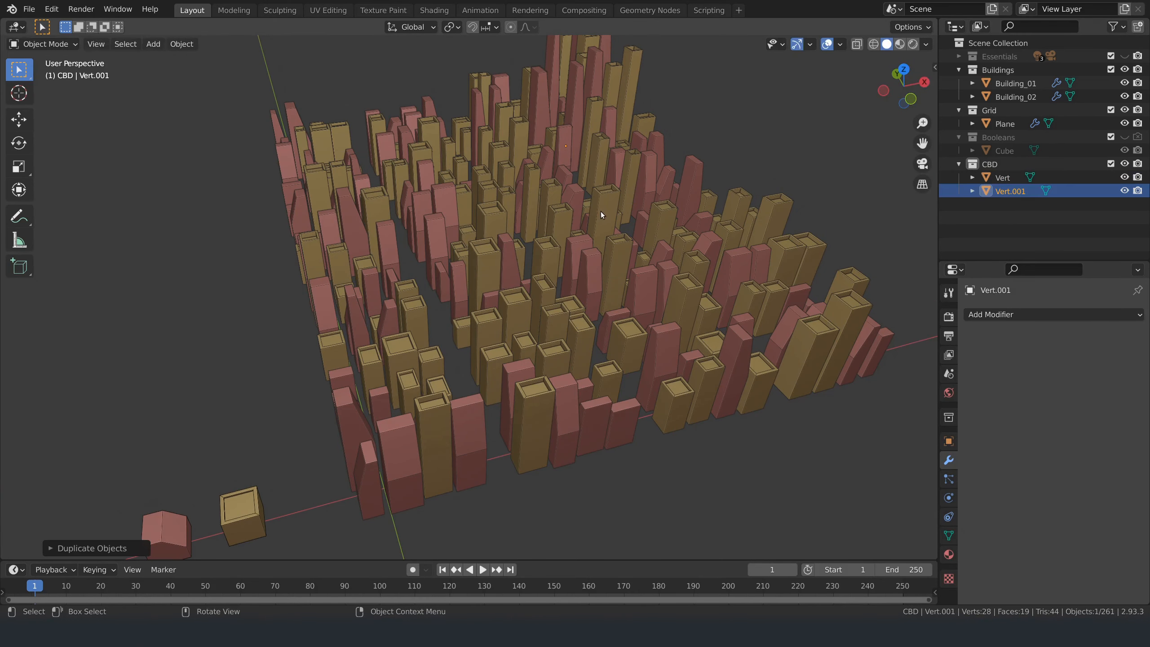
key(g)
click(742, 287)
key(ctrl+s)
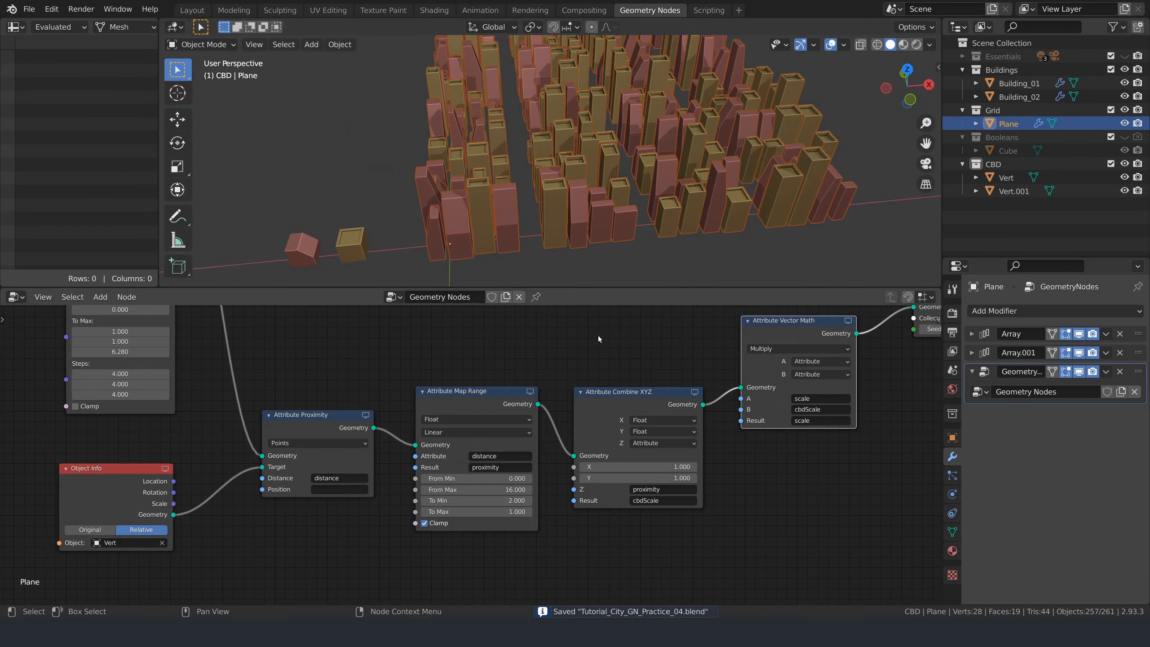
Add a Collection Info node below the Object Info node.
middle_drag(24, 557, 332, 462)
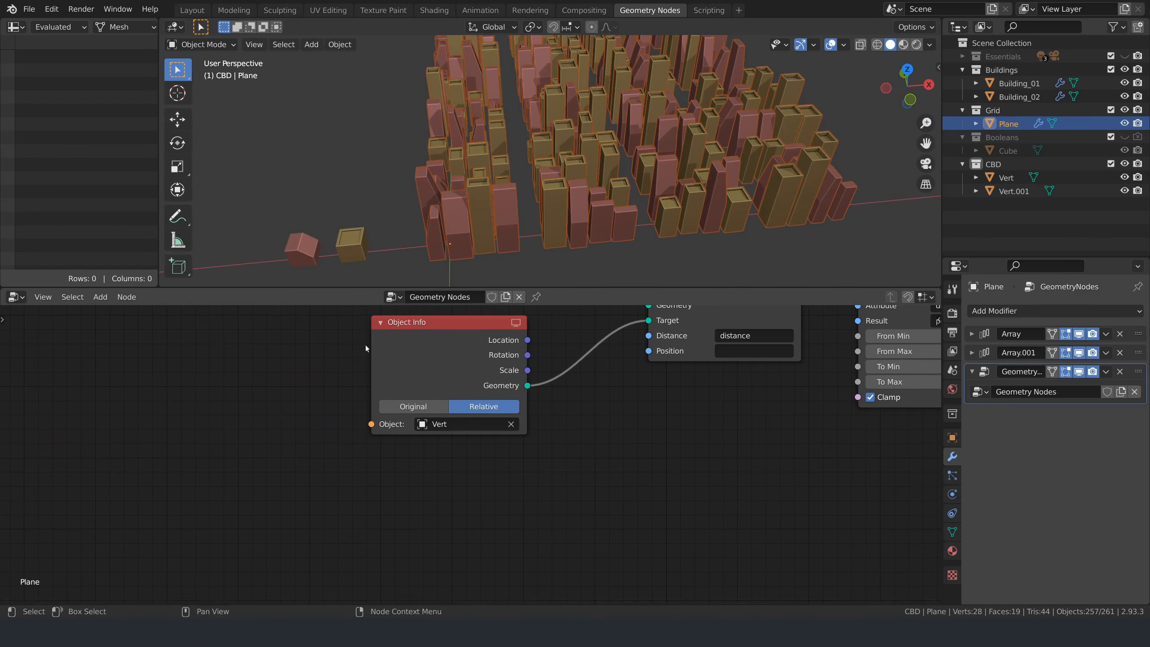
click(100, 297)
click(116, 311)
text(coll)
key(Return)
click(464, 498)
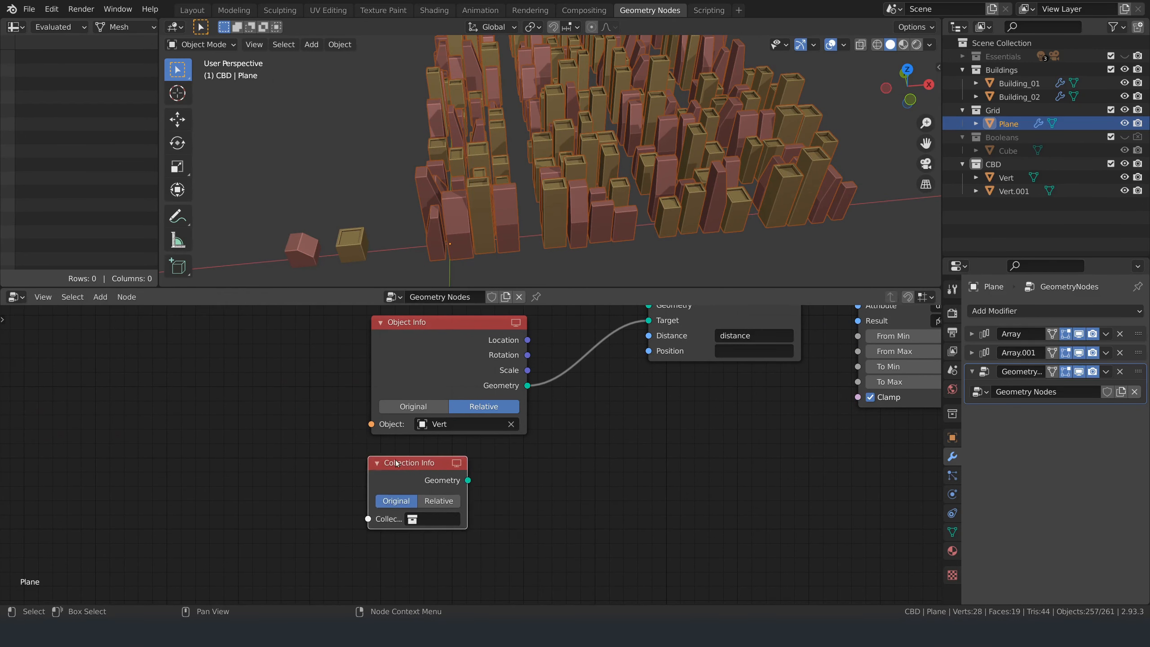
Set the Collection Info node to the CBD collection in Relative mode and connect its geometry to Attribute Proximity's Target.
click(510, 520)
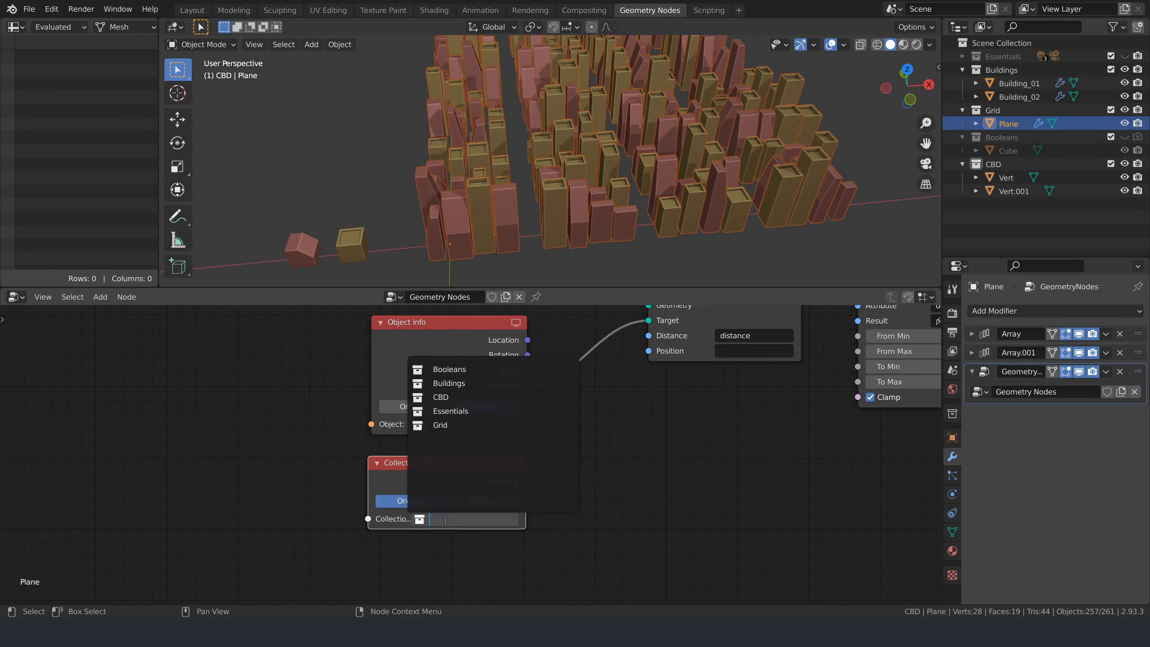
click(449, 397)
click(466, 501)
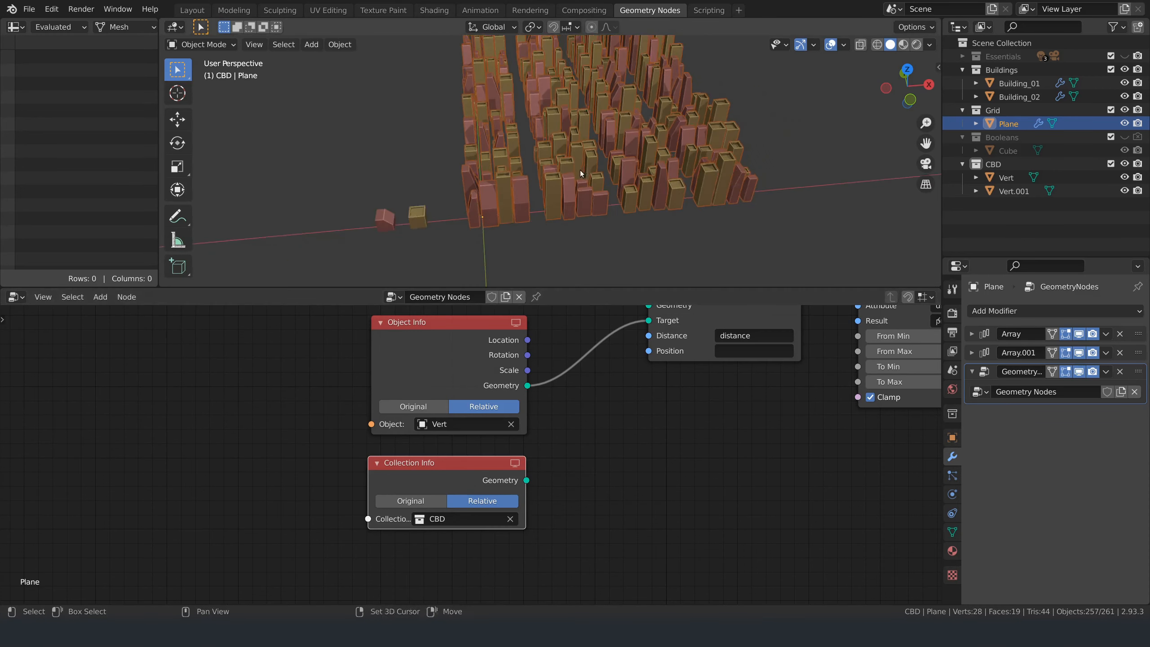
drag(526, 481, 645, 321)
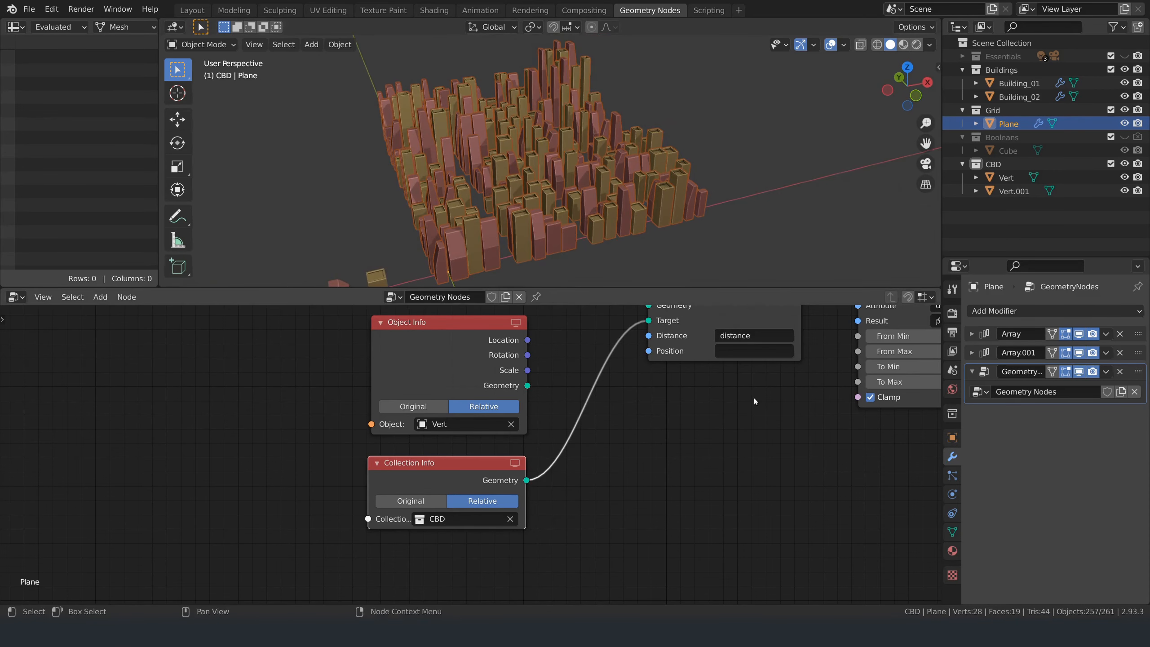
Set the Attribute Map Range's From Max to 5.1 and To Min to 3, and view the city in the Layout workspace.
middle_drag(645, 322, 148, 432)
mouse_move(452, 459)
mouse_down()
mouse_move(408, 459)
mouse_move(444, 472)
mouse_up()
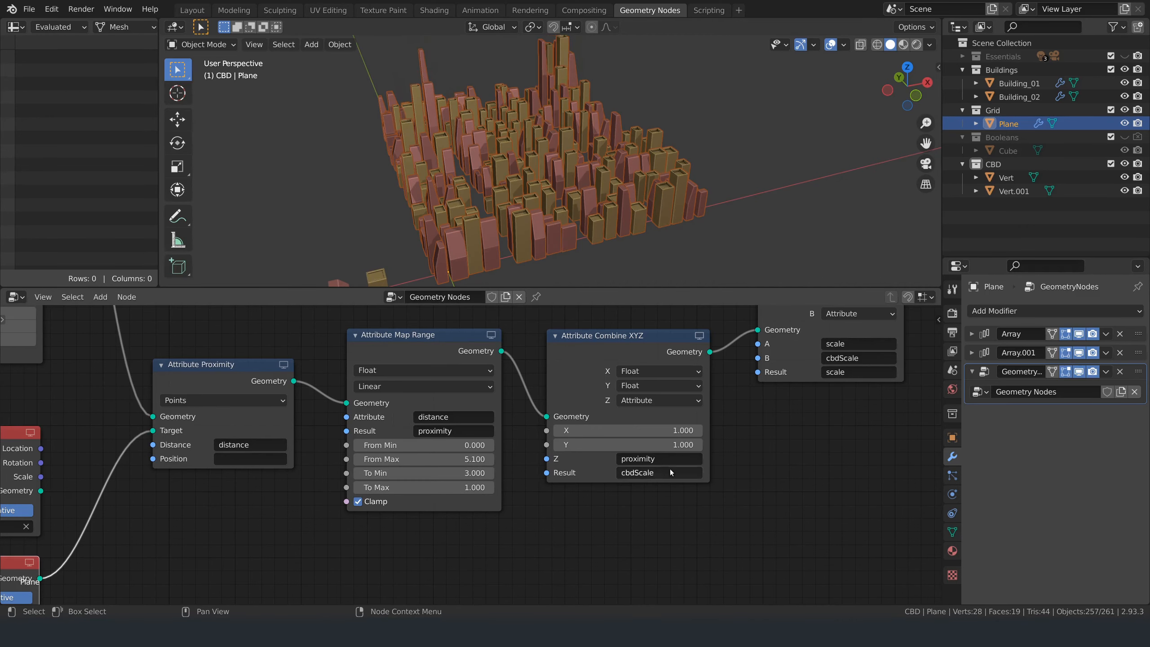
click(192, 10)
click(601, 224)
middle_drag(601, 226, 601, 262)
mouse_move(552, 176)
middle_down()
mouse_move(545, 186)
mouse_move(560, 193)
middle_up()
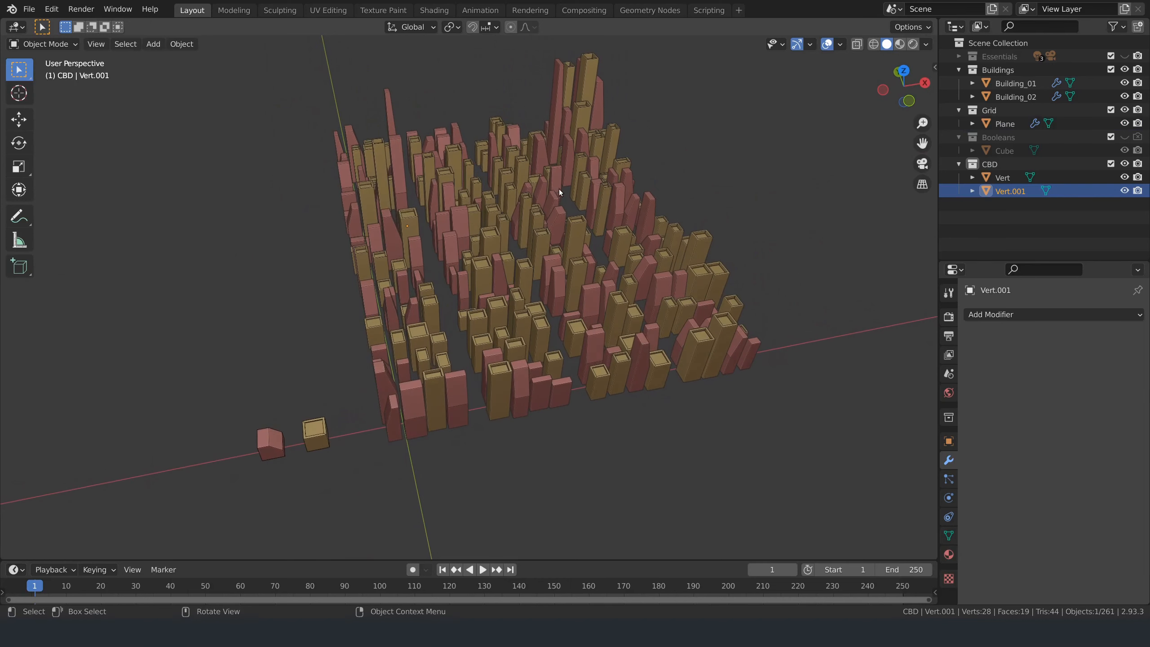
Move the Vert object horizontally, with Z locked, to the city's near corner at the far end of the X-axis edge.
click(1000, 178)
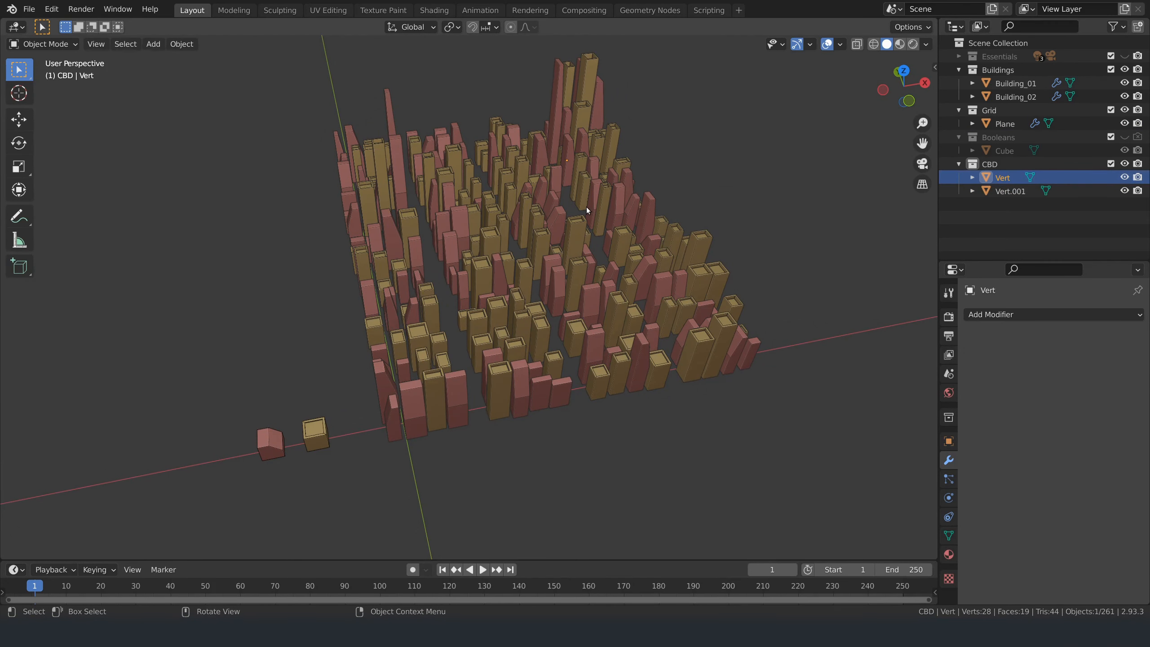
key(g)
key(shift+z)
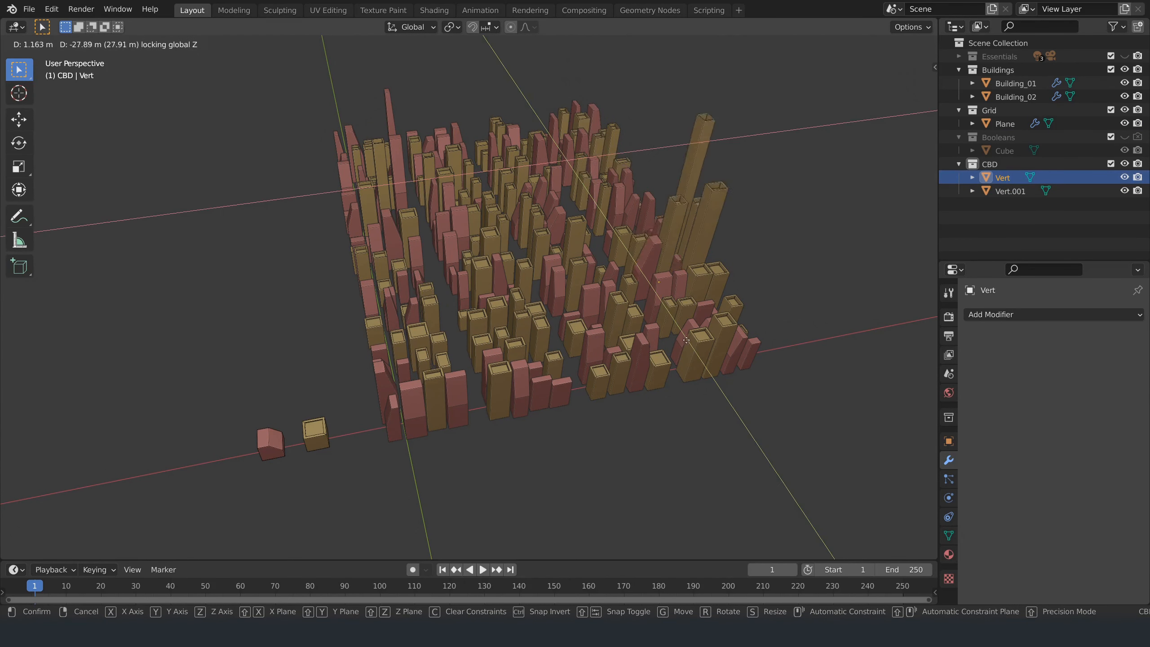
click(732, 390)
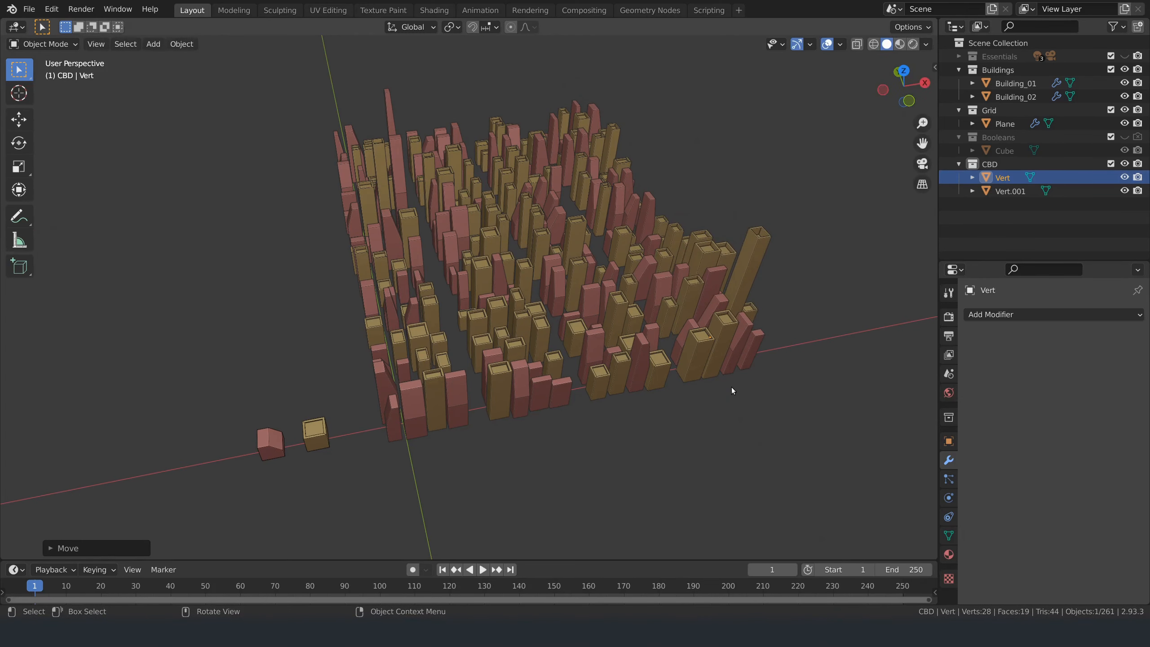
Move Vert.001 horizontally, with Z locked, inward from the city's Y-axis edge toward the back and save the file.
click(1009, 192)
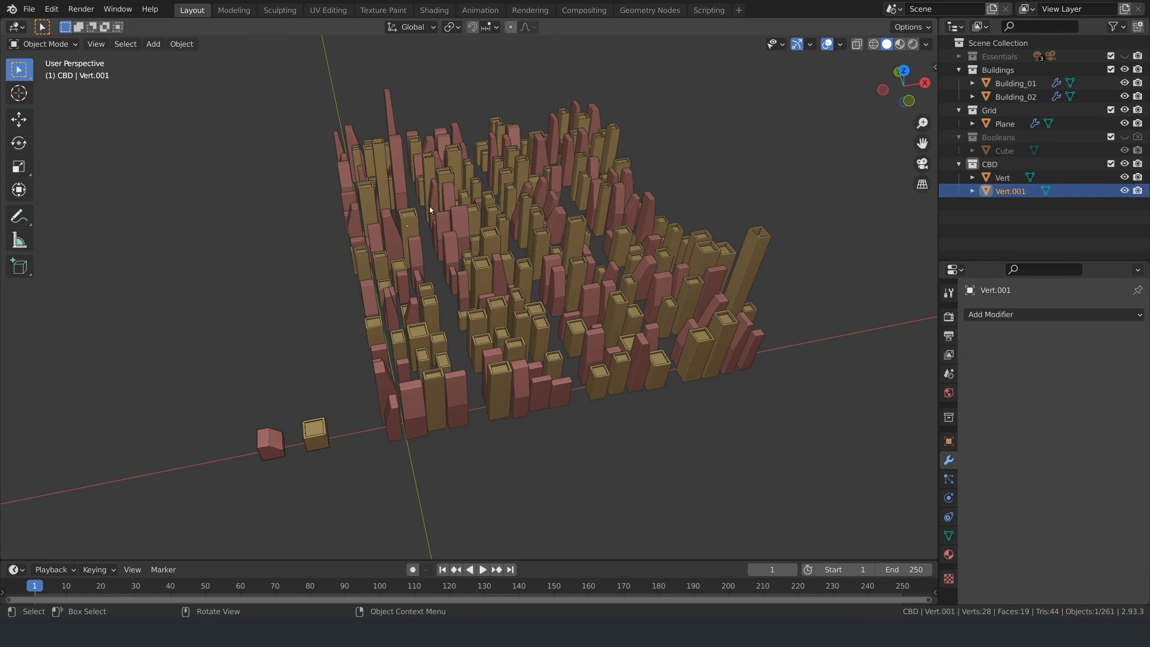
key(g)
key(shift+z)
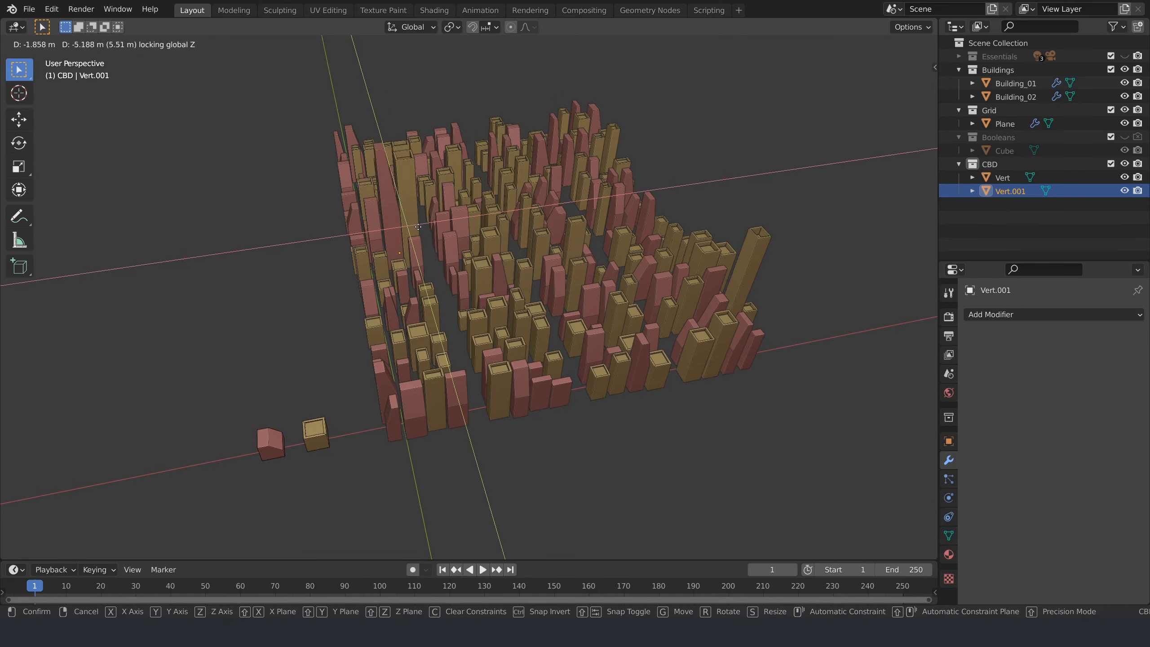
click(456, 193)
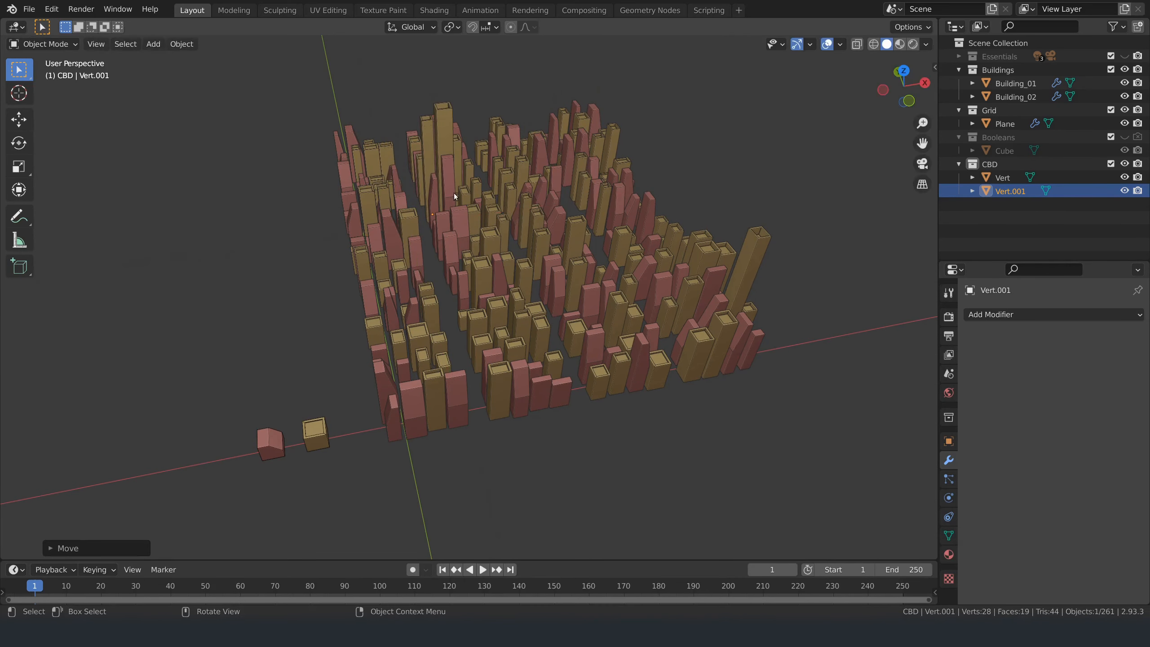
middle_drag(456, 200, 602, 327)
key(ctrl+s)
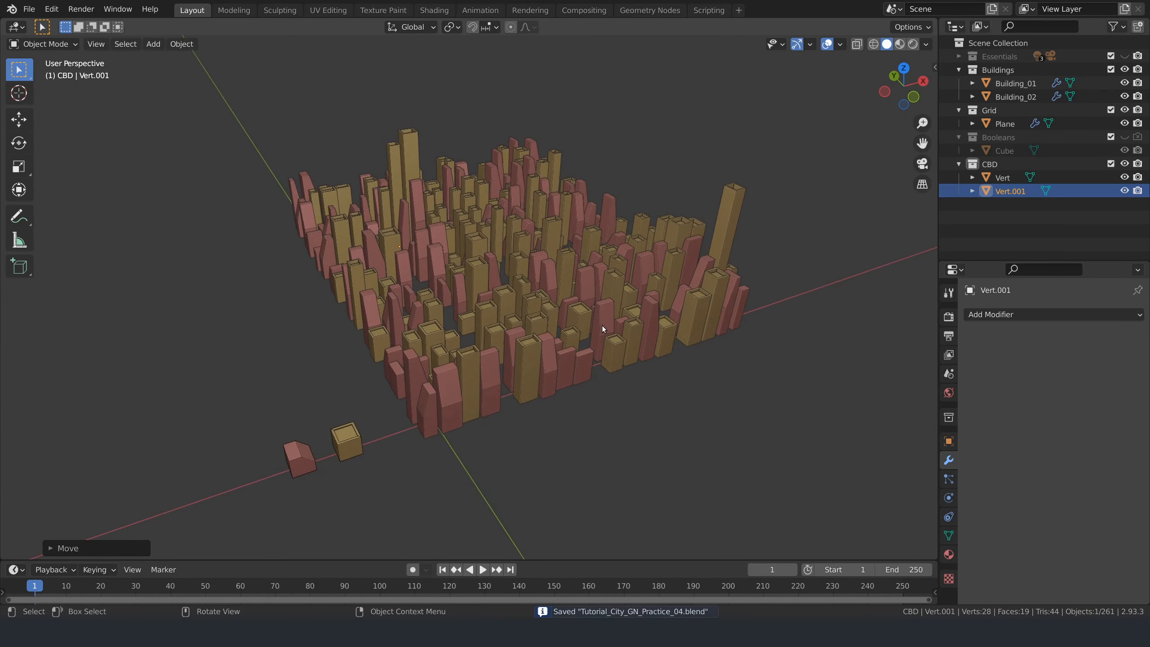